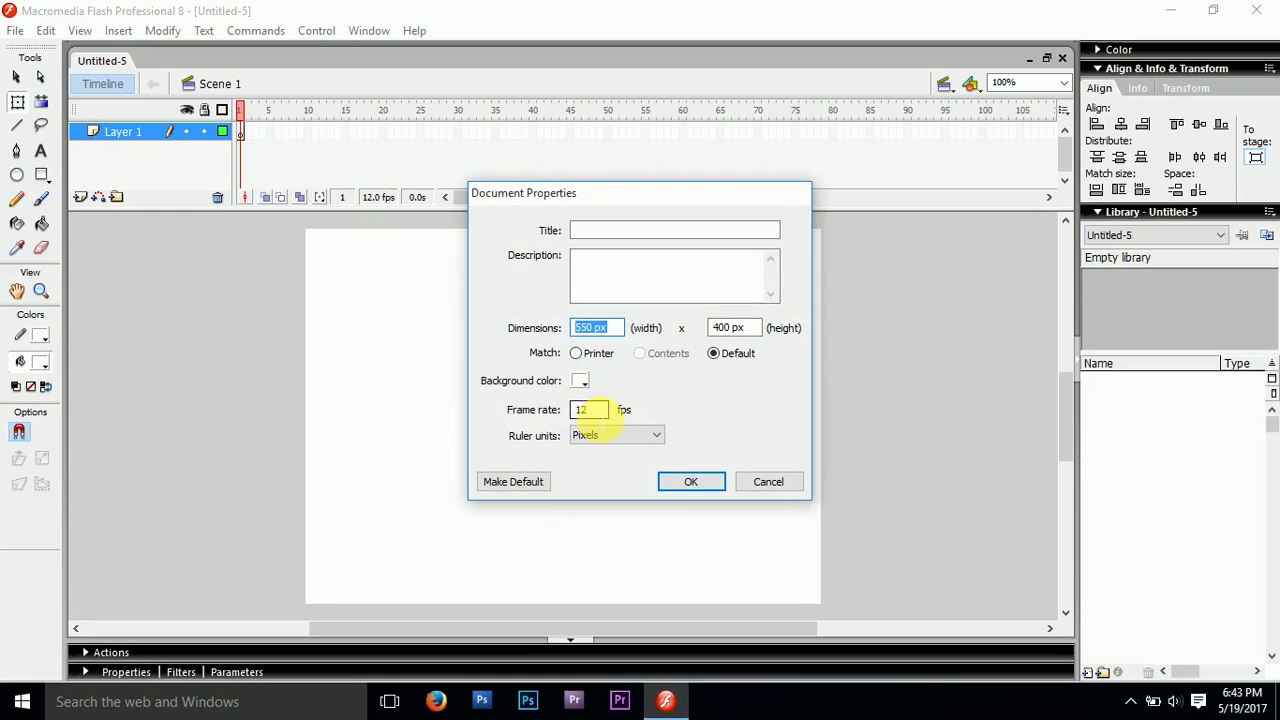
Set the document's frame rate to 25 fps and its background colour to black
type("25")
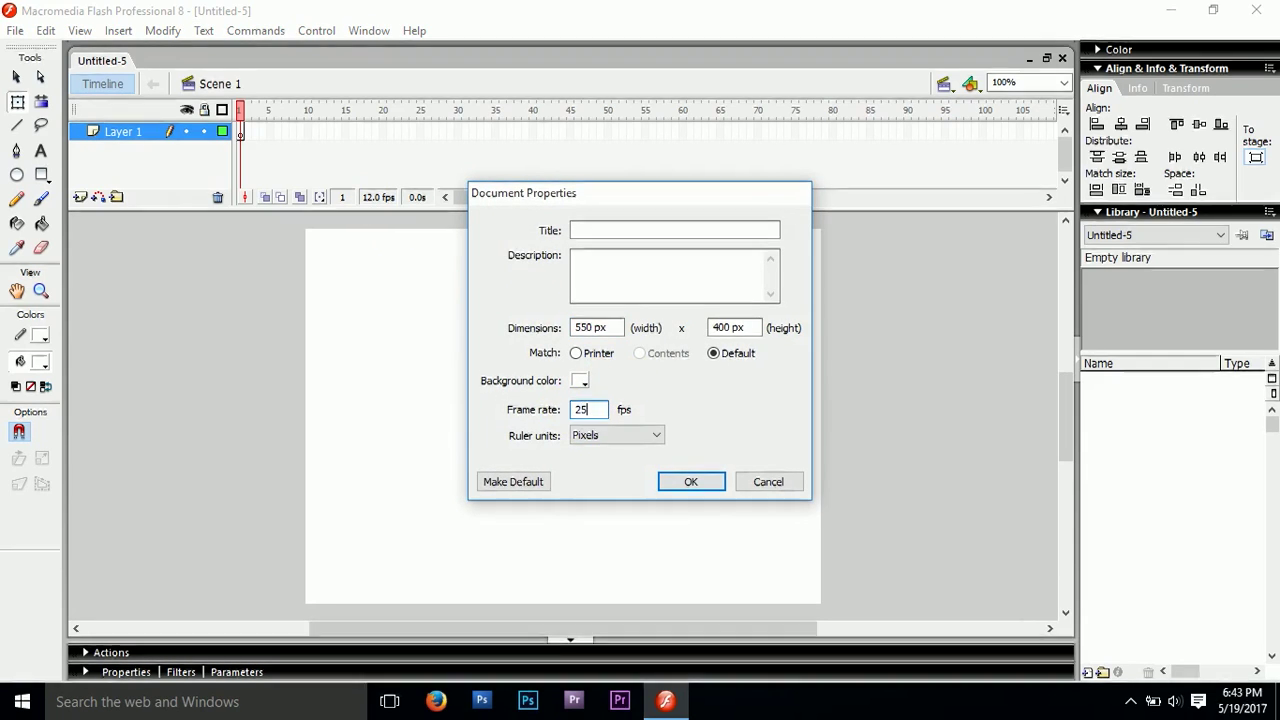
key("Return")
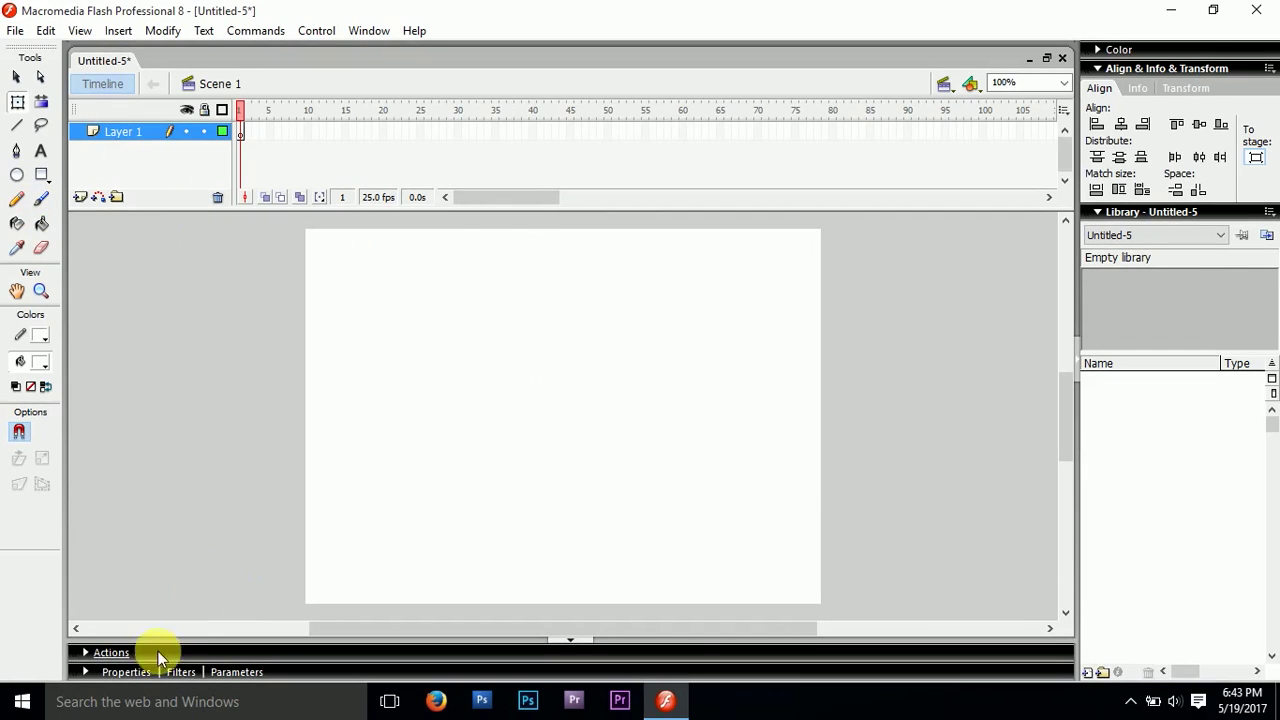
left_click(238, 535)
left_click(134, 671)
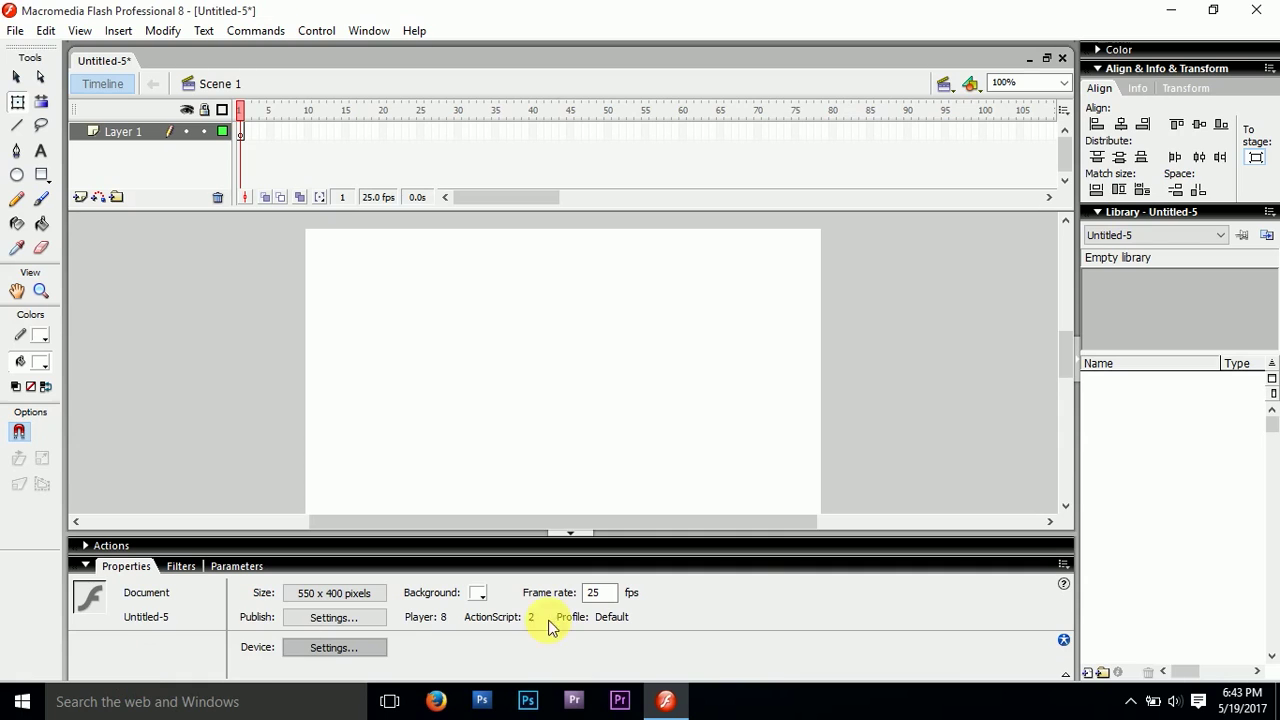
left_click(477, 593)
left_click(511, 534)
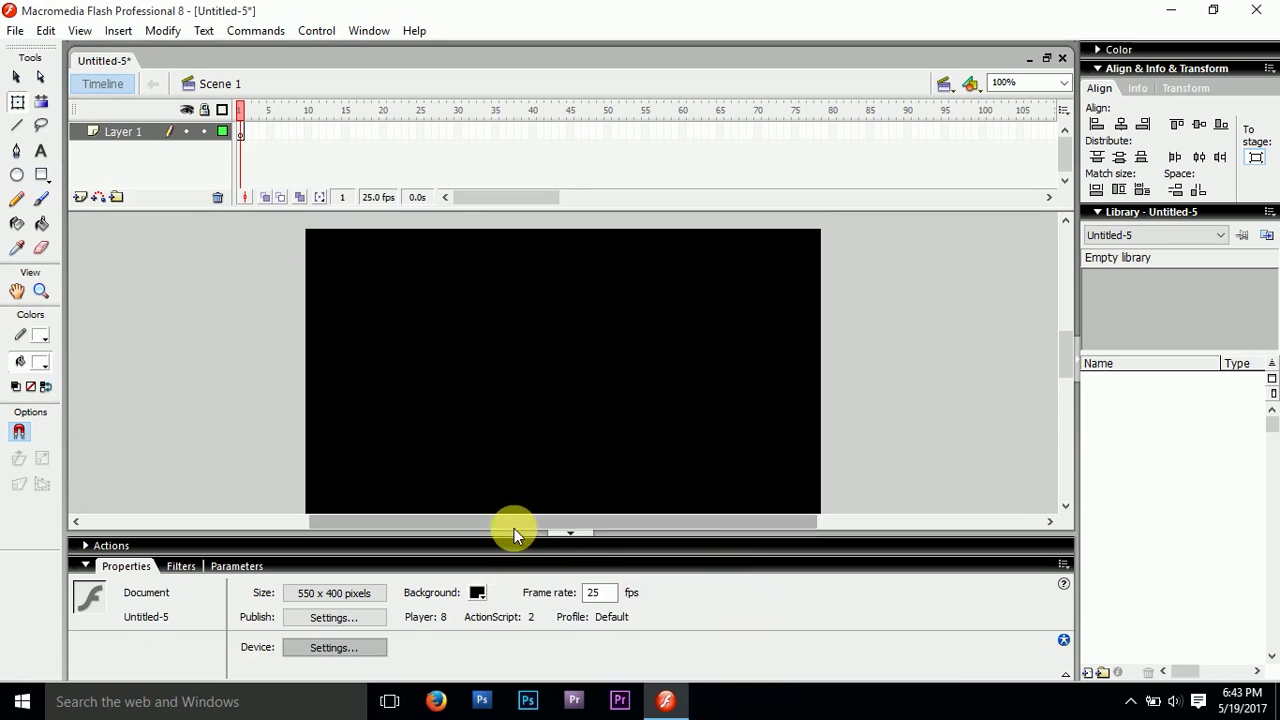
left_click(84, 565)
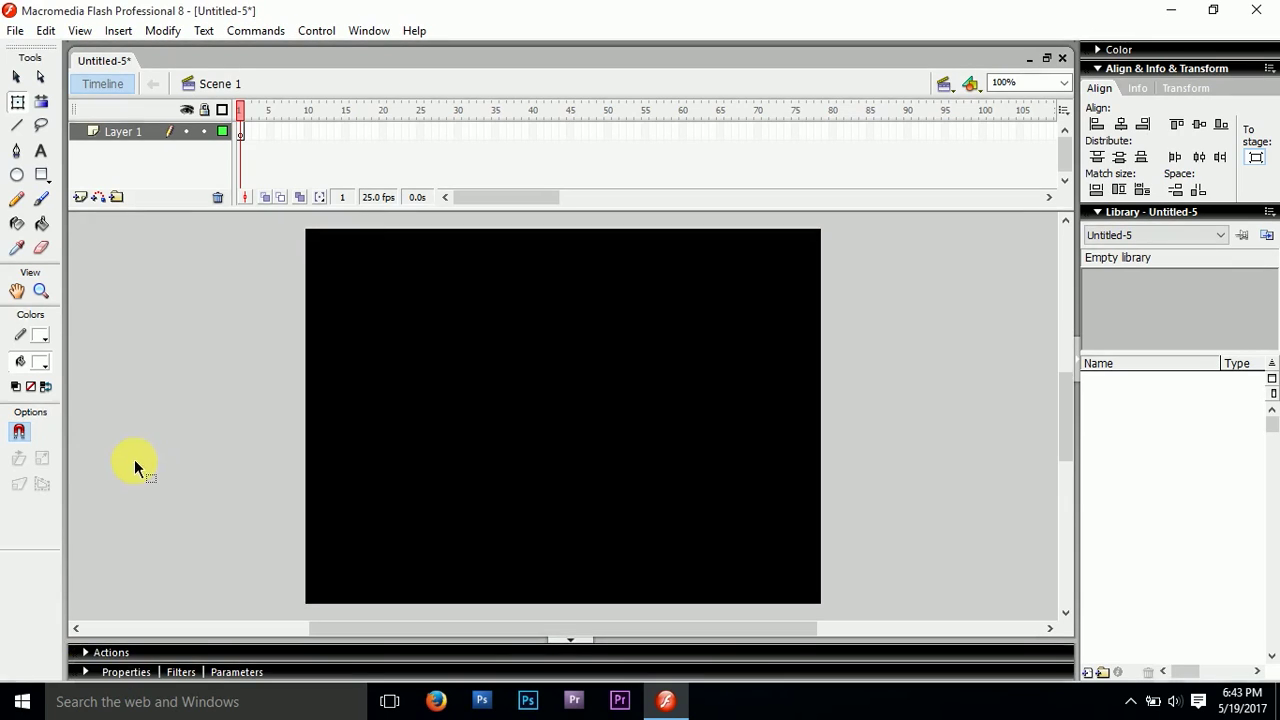
Draw a small, dense white burst of short strokes near the centre of the stage with the Pencil tool
left_click(20, 202)
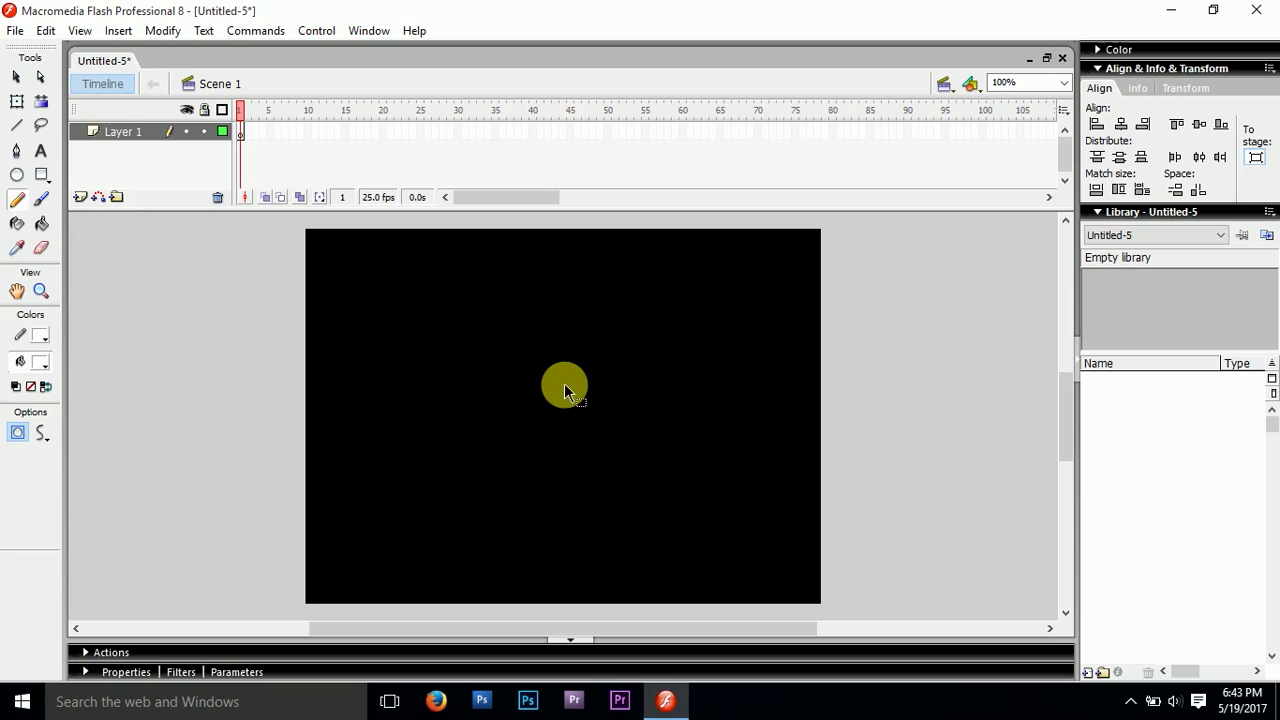
key("ctrl+equal")
key("ctrl+equal")
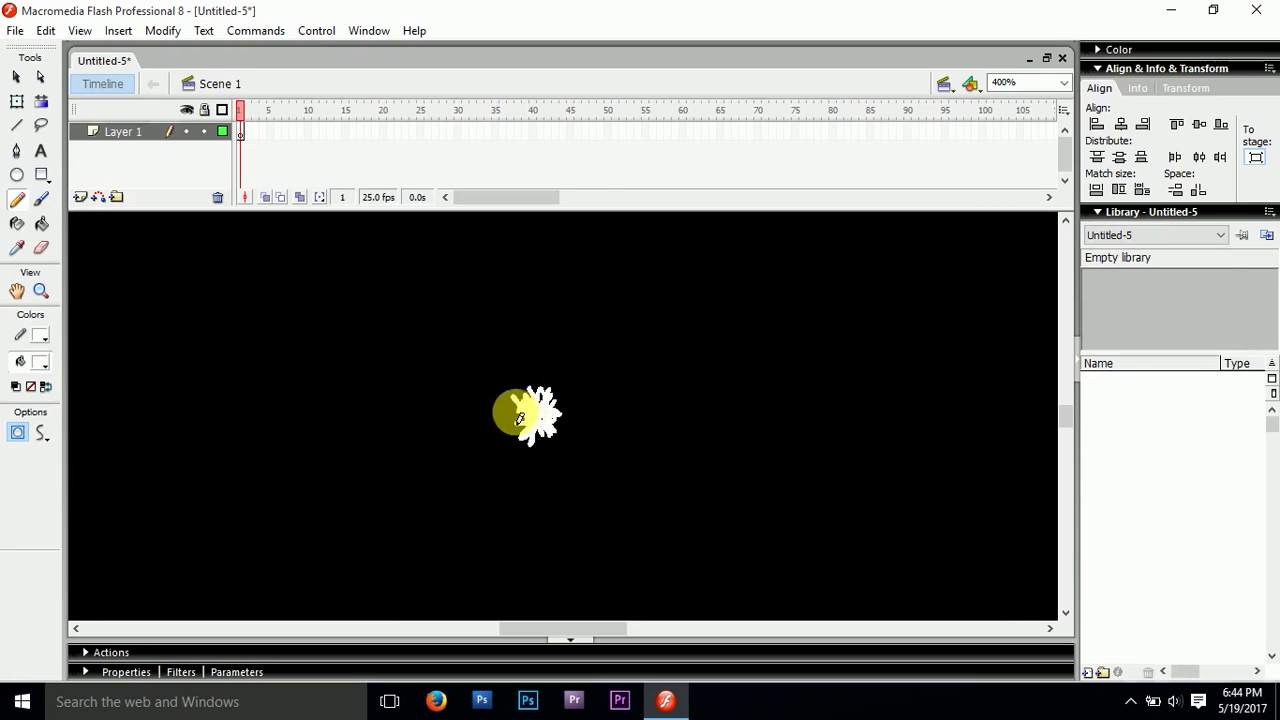
left_click_drag(545, 405, 548, 413)
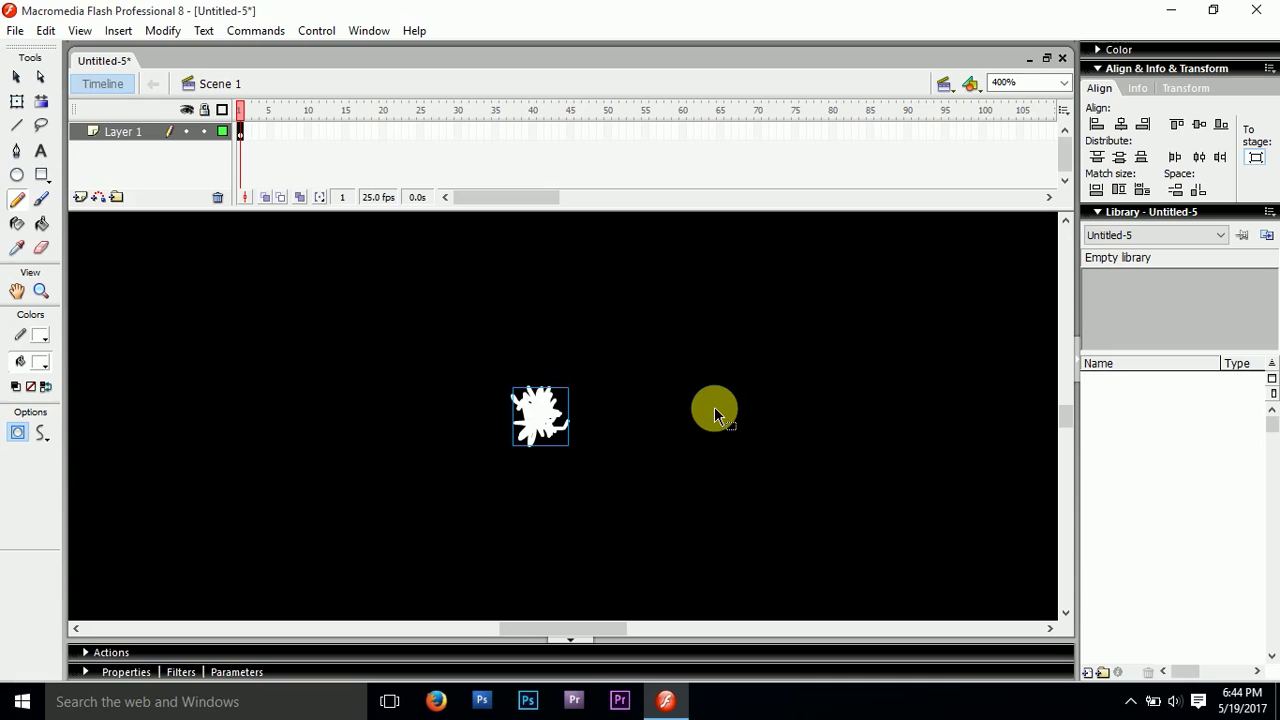
key("ctrl+1")
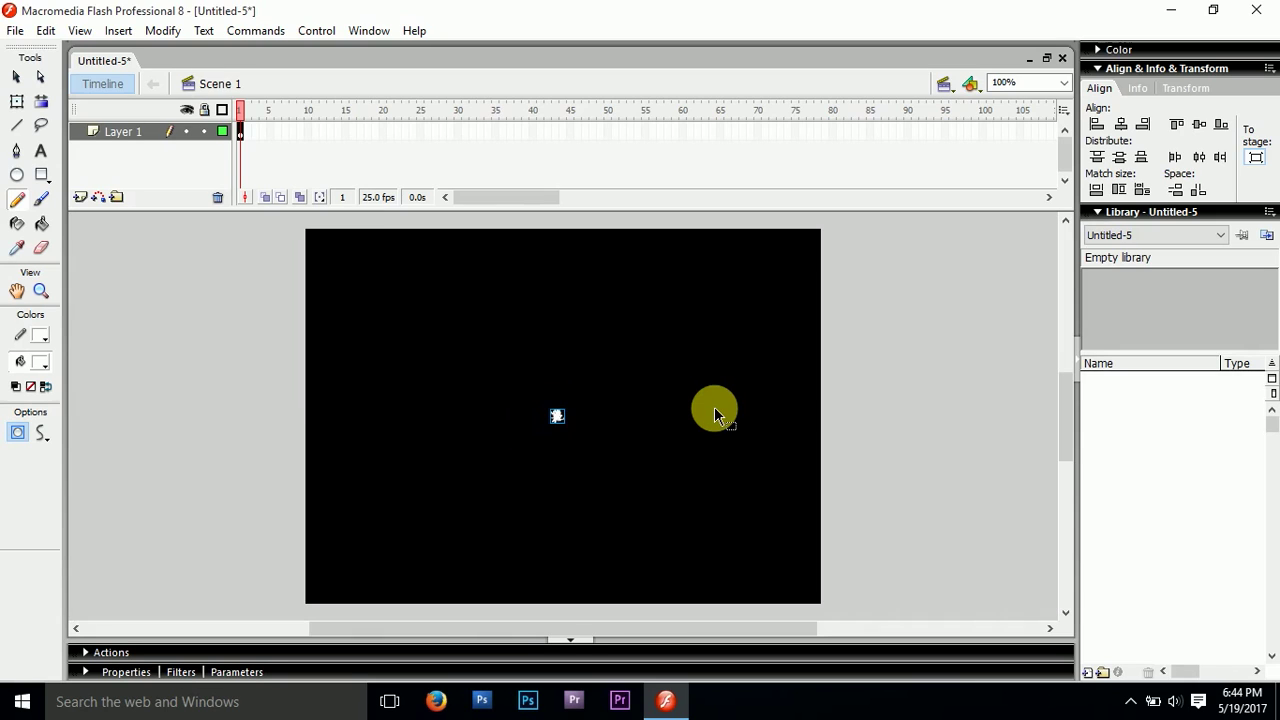
Centre the drawn burst on the stage and convert it to a movie clip symbol named Symbol 1
left_click(20, 80)
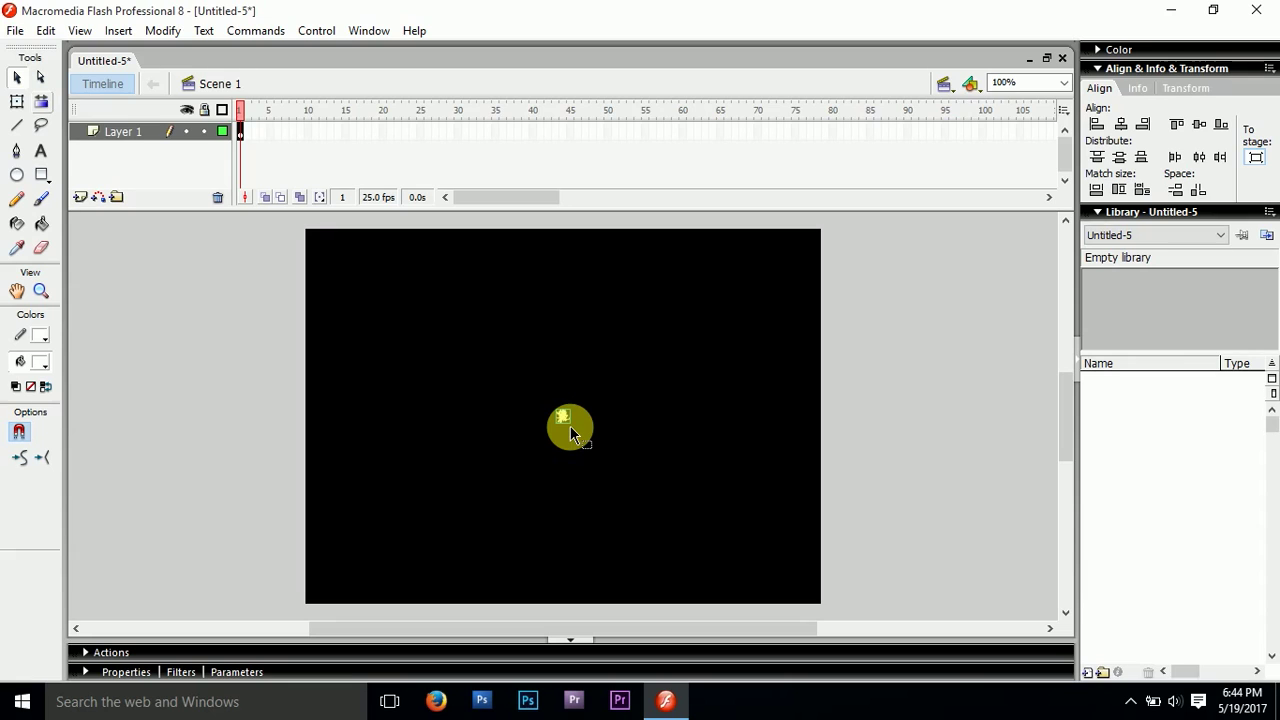
key("F8")
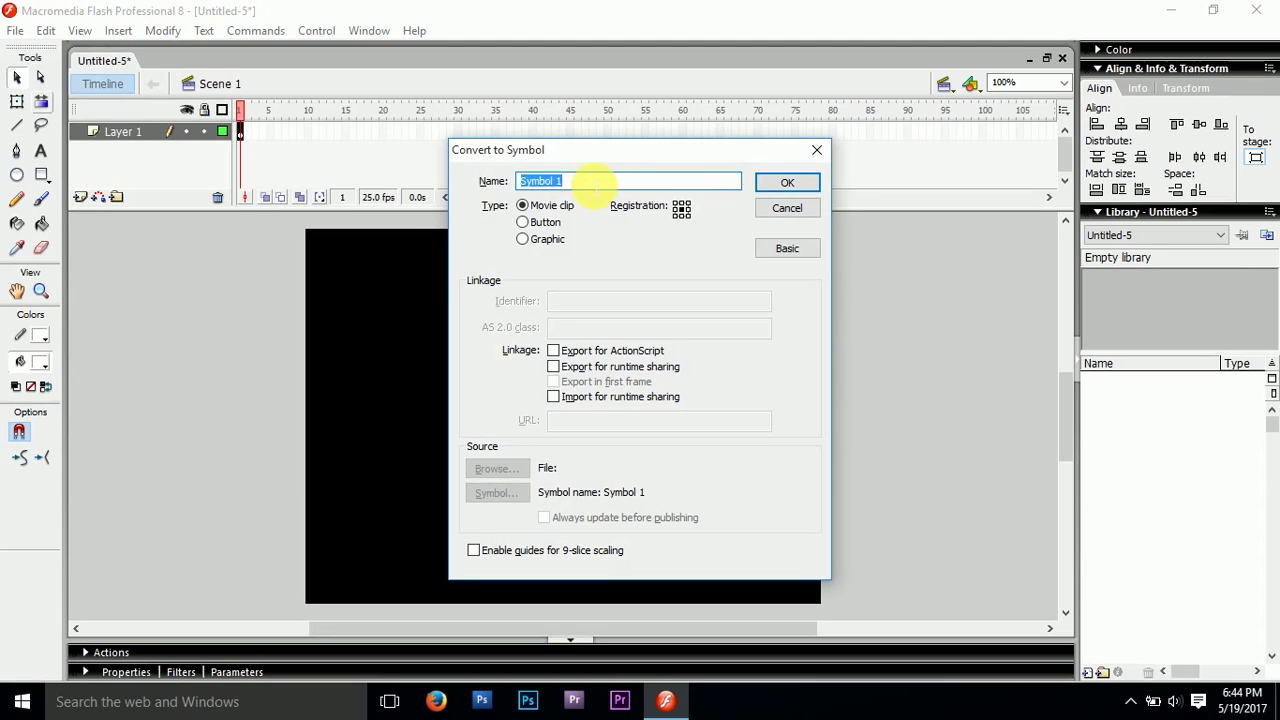
left_click(798, 183)
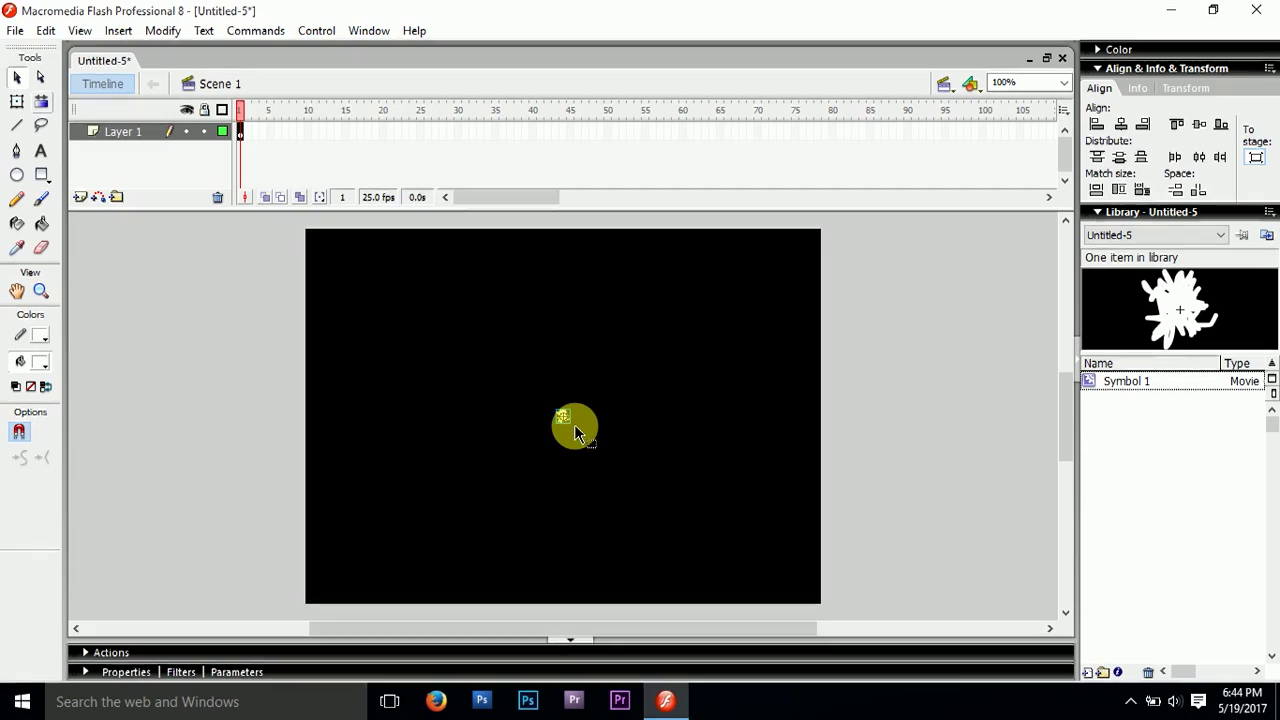
key("ctrl+equal")
key("ctrl+equal")
double_click(572, 398)
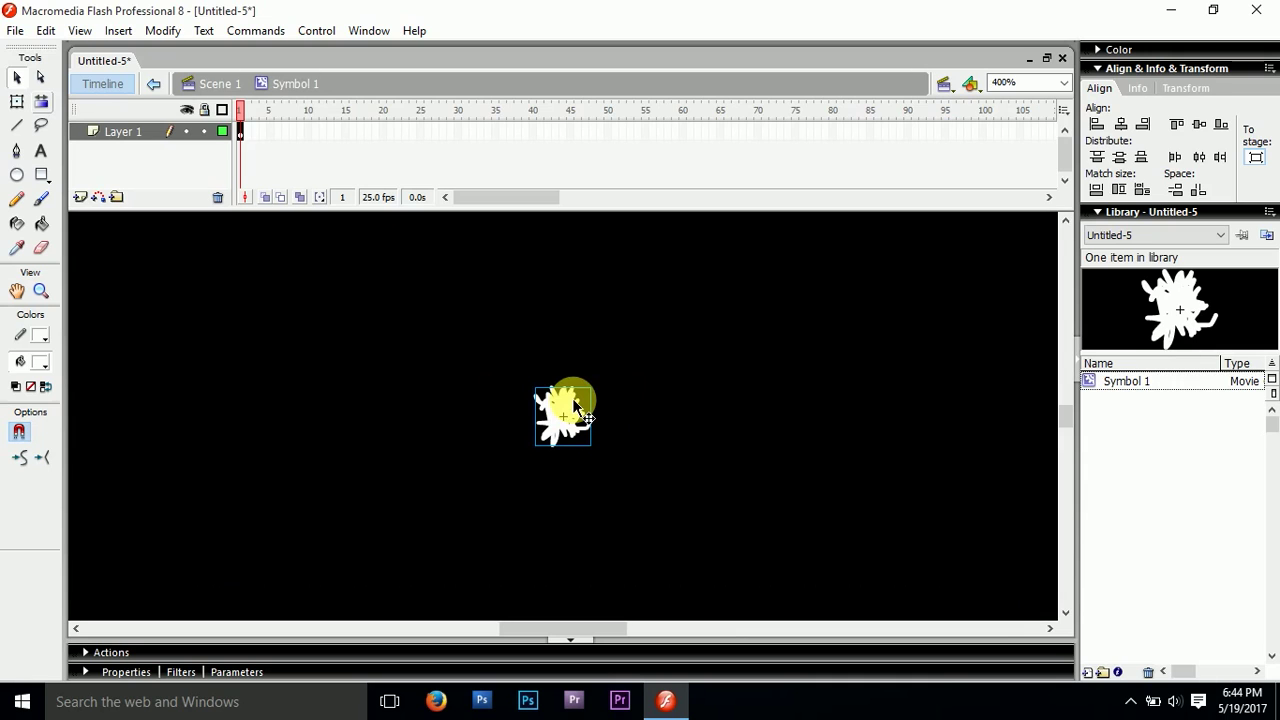
key("F8")
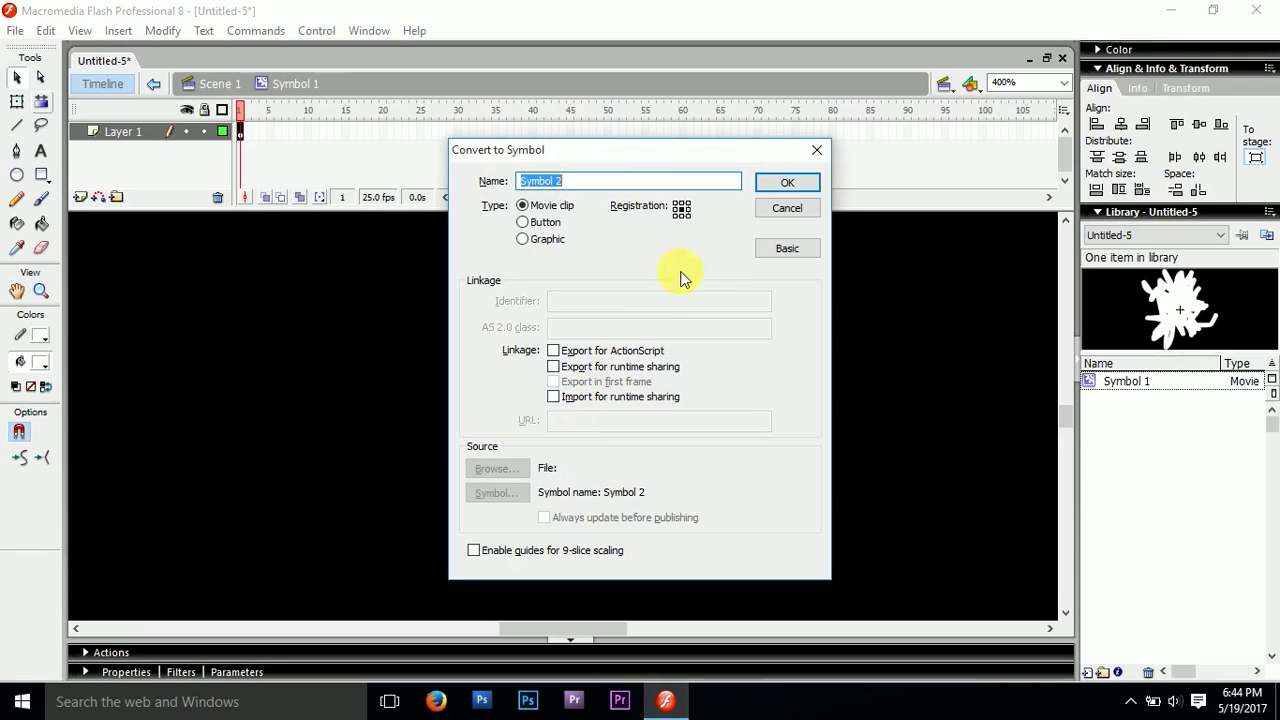
left_click(797, 212)
double_click(557, 400)
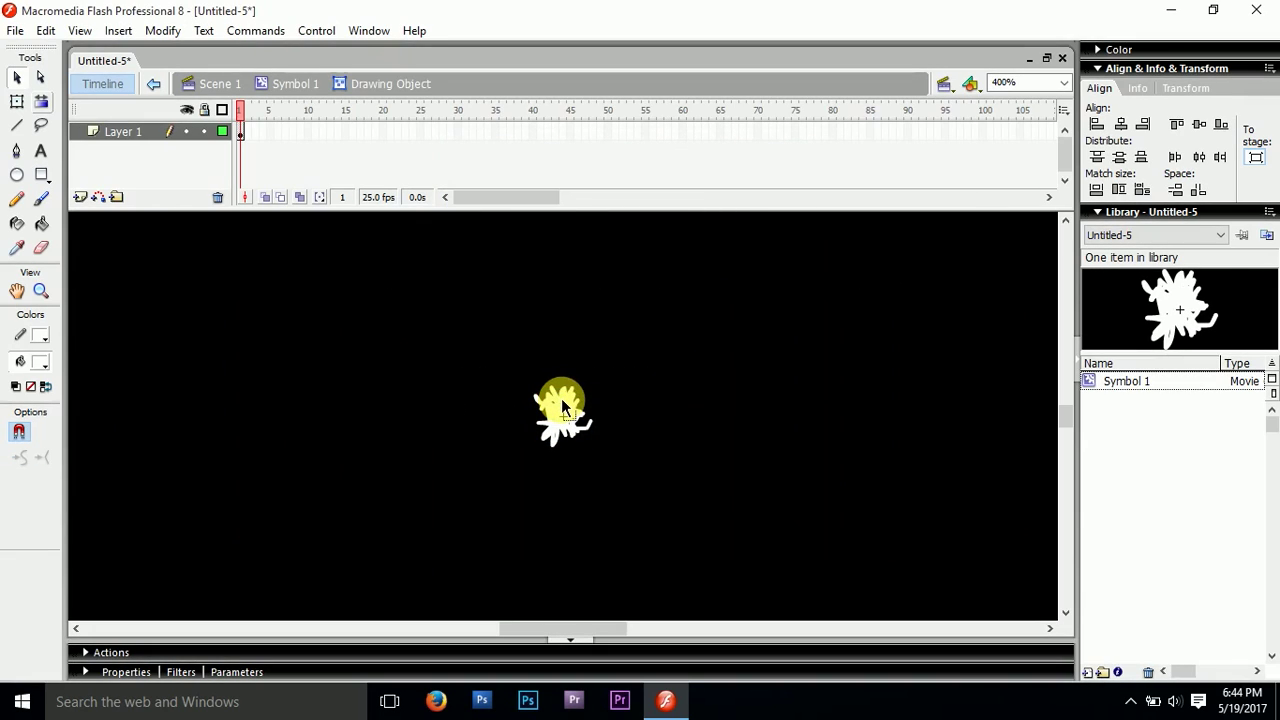
double_click(679, 397)
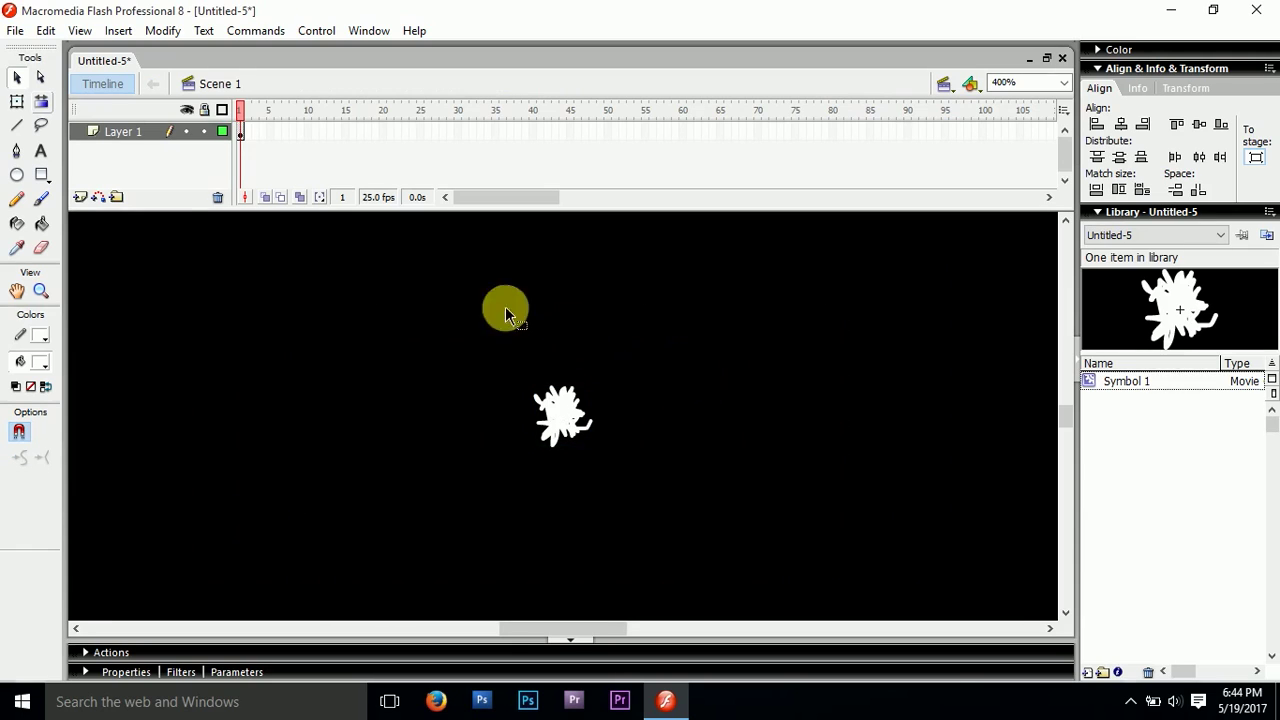
Rename the main timeline's Layer 1 as Firework
left_click(124, 134)
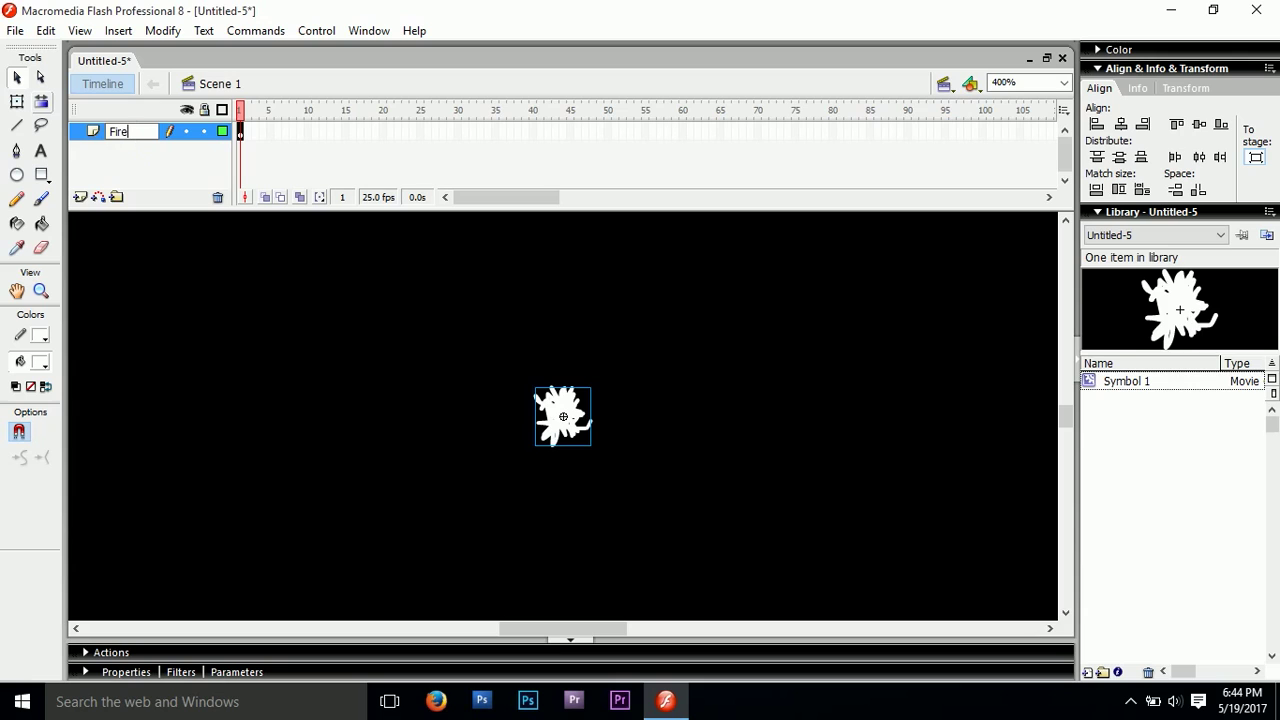
type("Firewor")
left_click(120, 129)
Open the burst's movie clip symbol for editing and insert a keyframe at frame 2 of its Layer 1
left_click(557, 408)
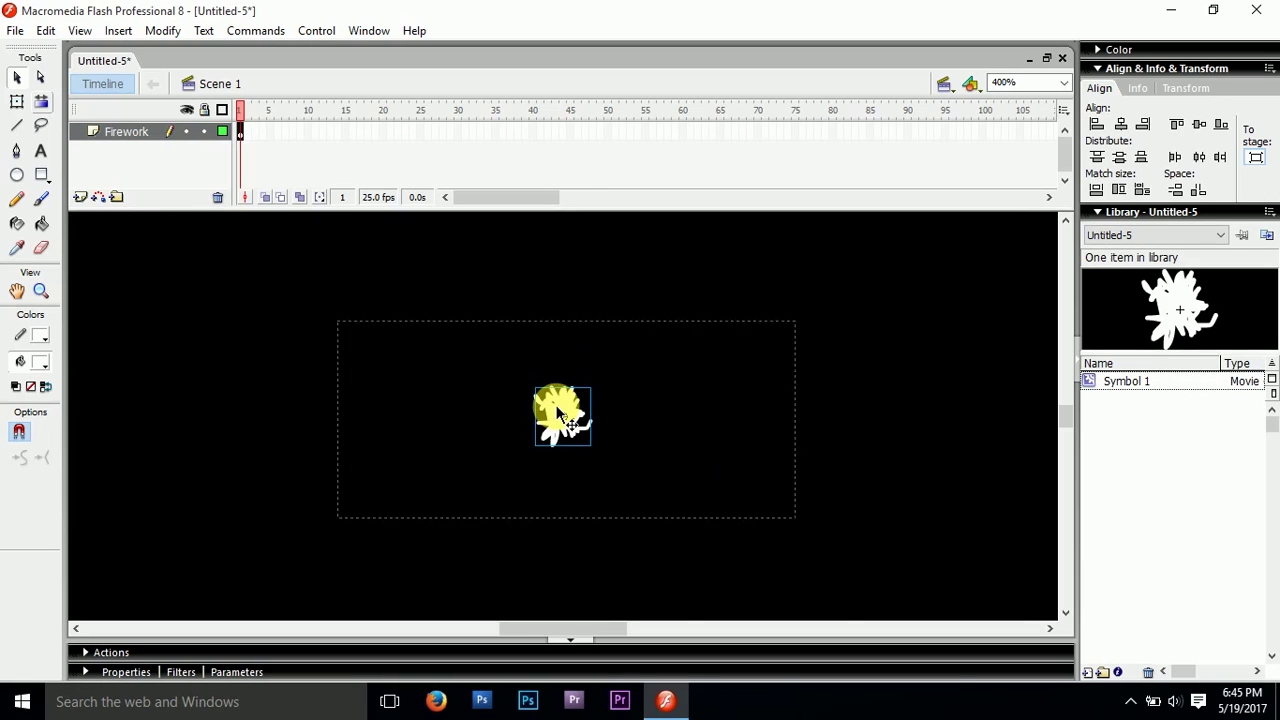
double_click(559, 408)
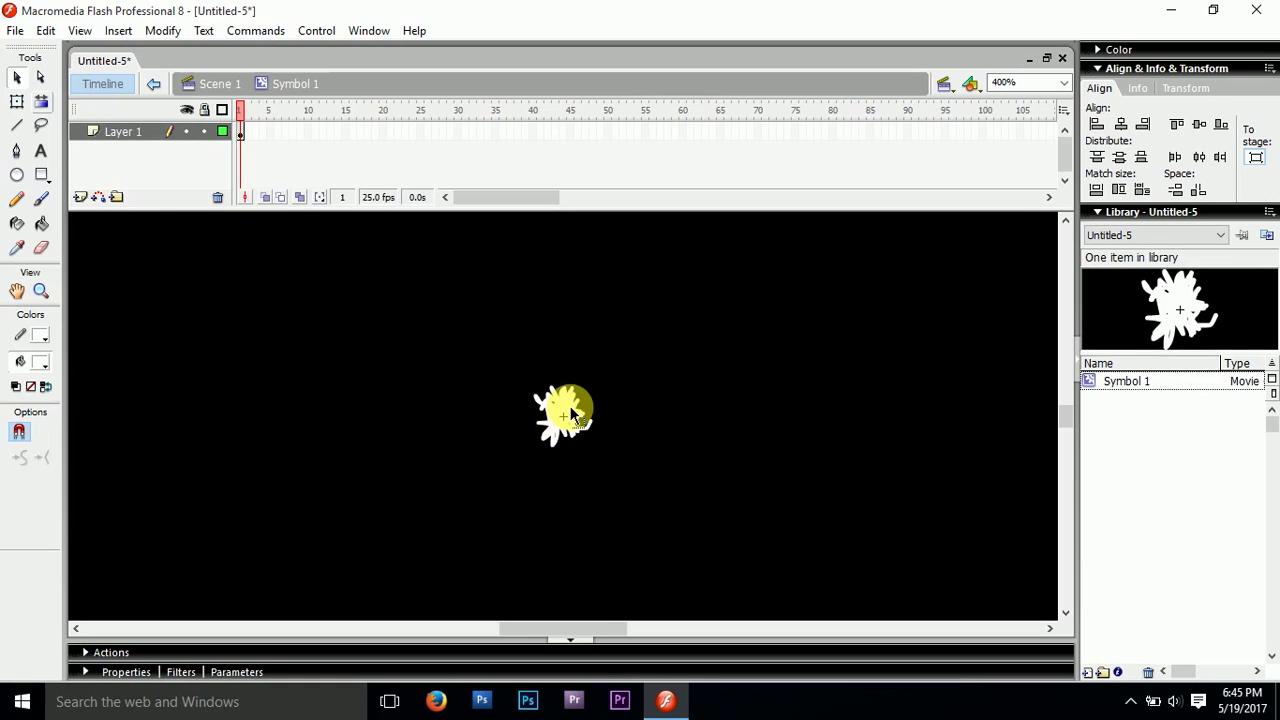
double_click(572, 412)
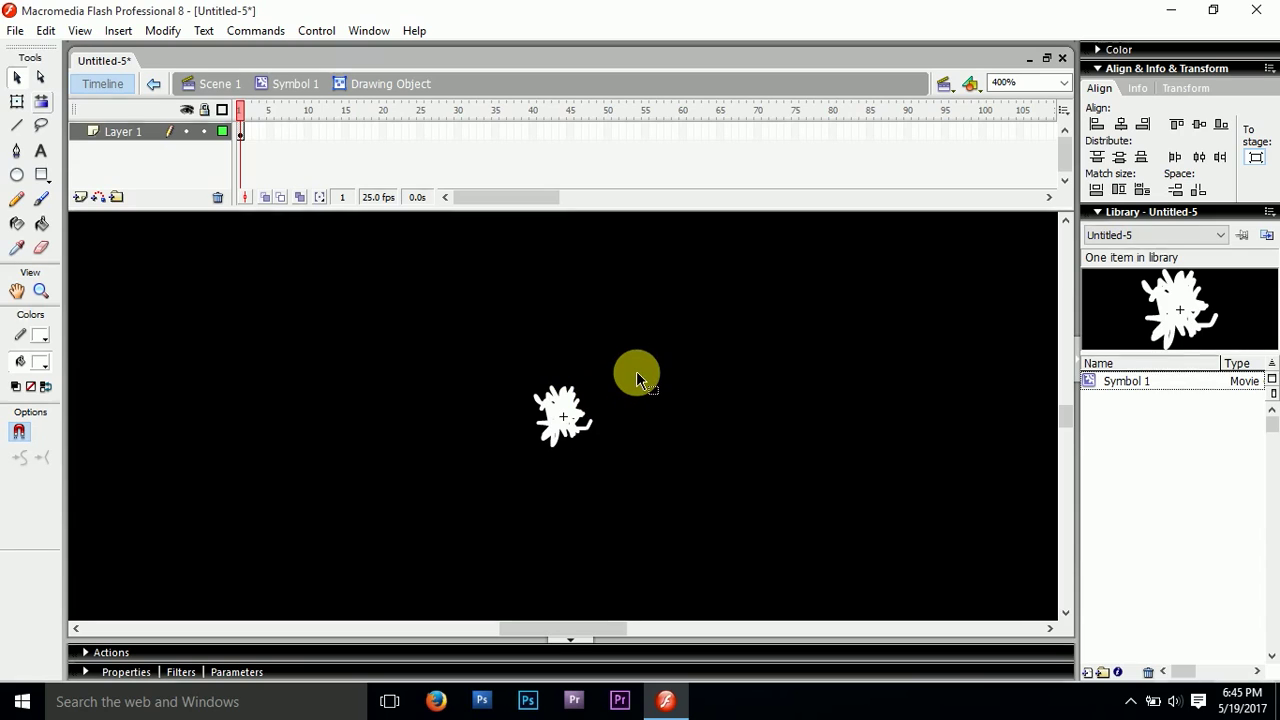
left_click(556, 403)
left_click(555, 344)
left_click(249, 137)
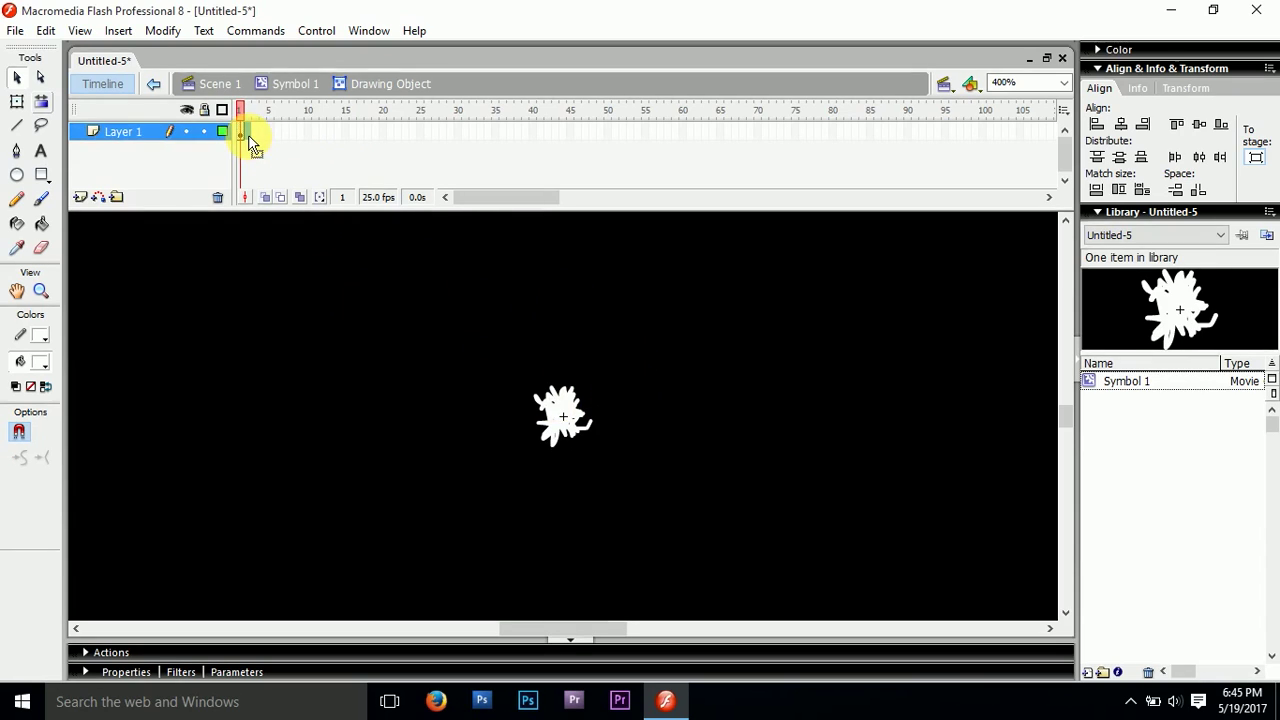
right_click(249, 137)
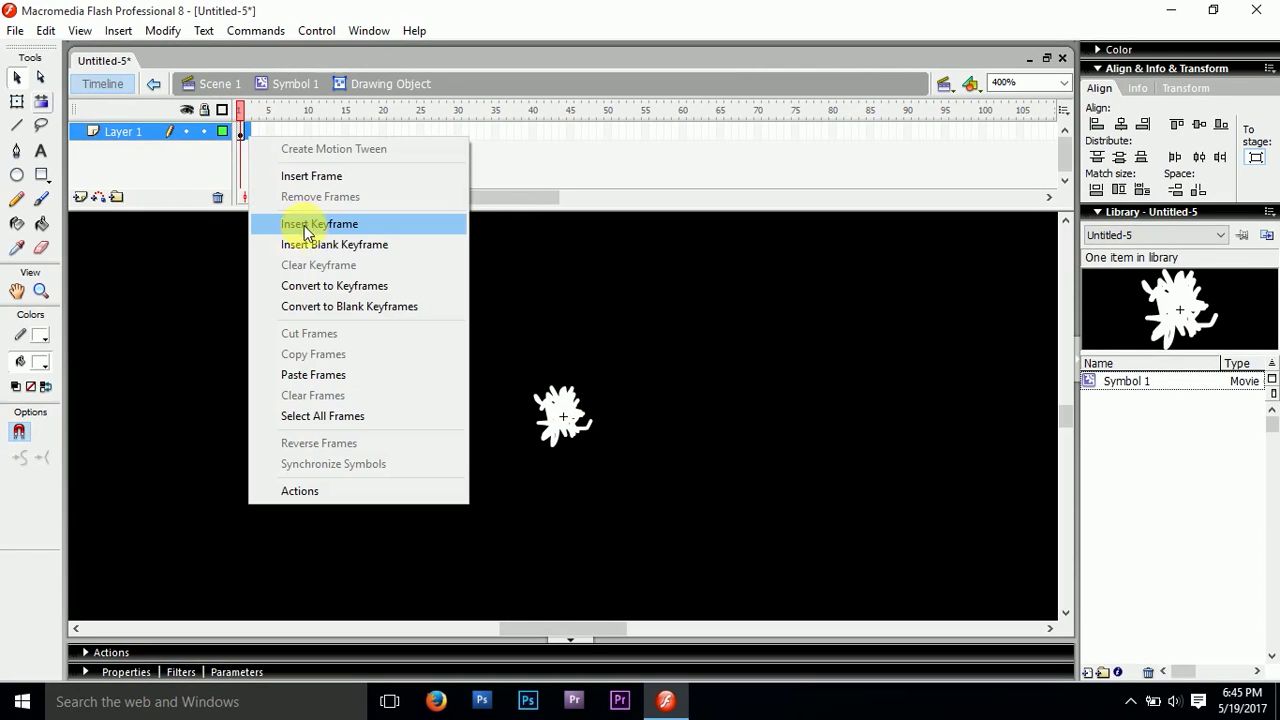
left_click(307, 227)
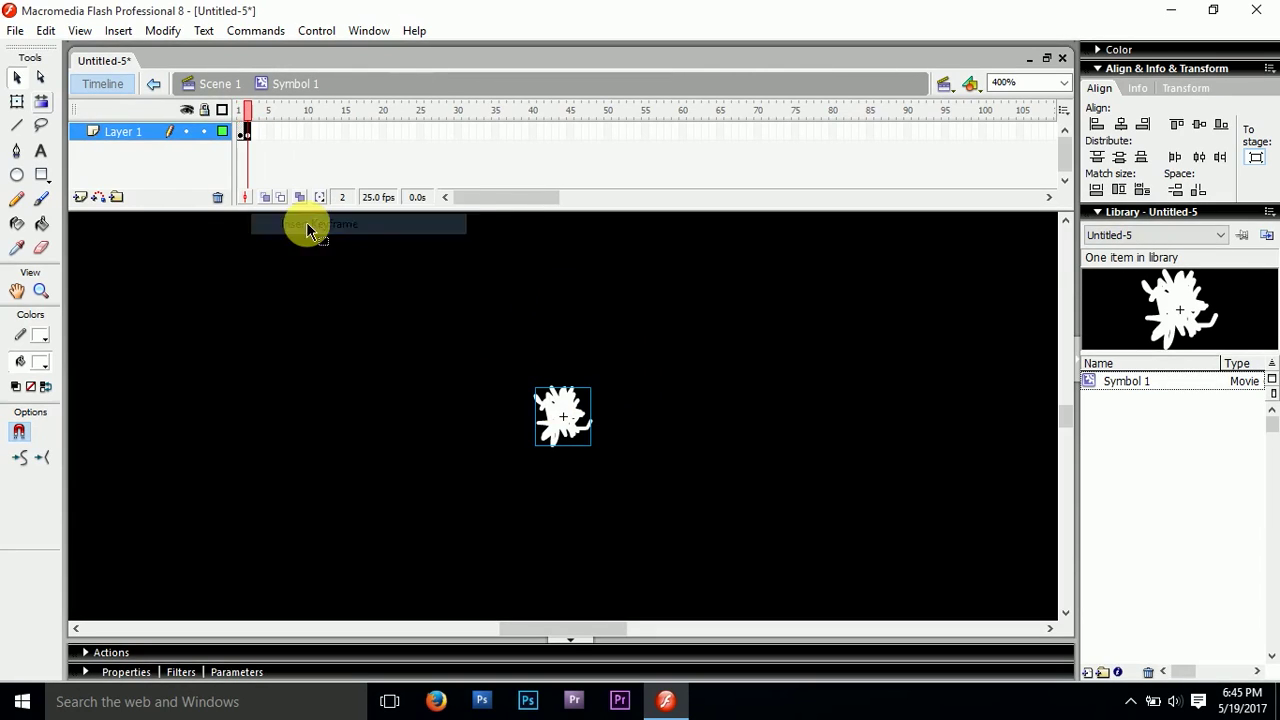
left_click(260, 328)
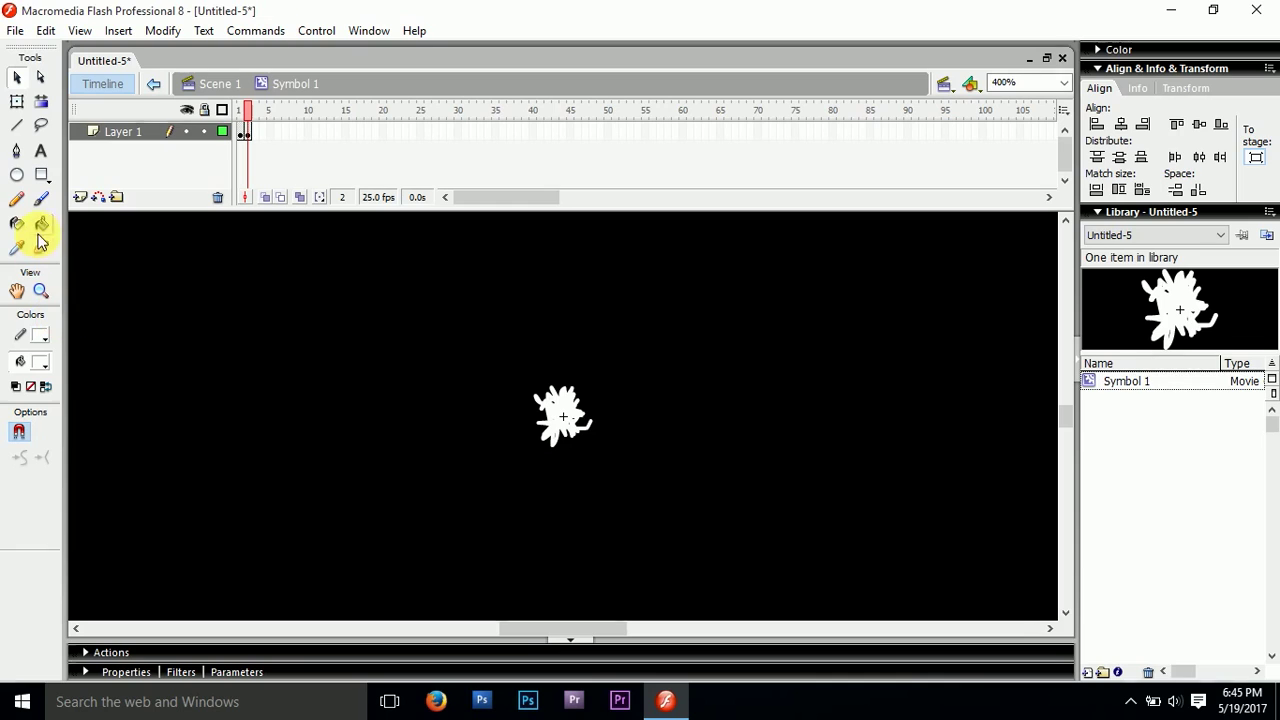
Draw a roughly circular closed outline around the burst on frame 2 with the Pencil tool and fill it white
left_click(17, 201)
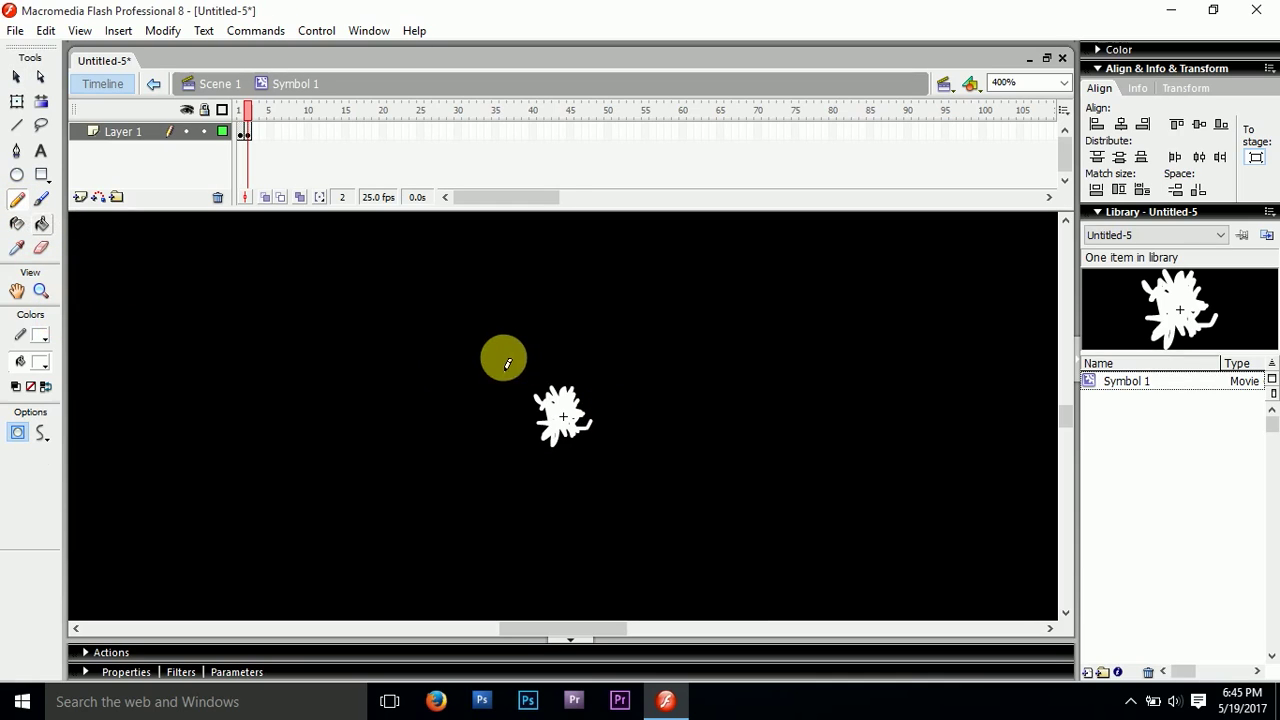
mouse_move(502, 366)
left_mouse_down()
mouse_move(541, 345)
mouse_move(624, 351)
mouse_move(656, 412)
mouse_move(660, 474)
mouse_move(608, 521)
mouse_move(531, 532)
mouse_move(479, 474)
mouse_move(513, 358)
left_mouse_up()
left_click(40, 362)
left_click(40, 368)
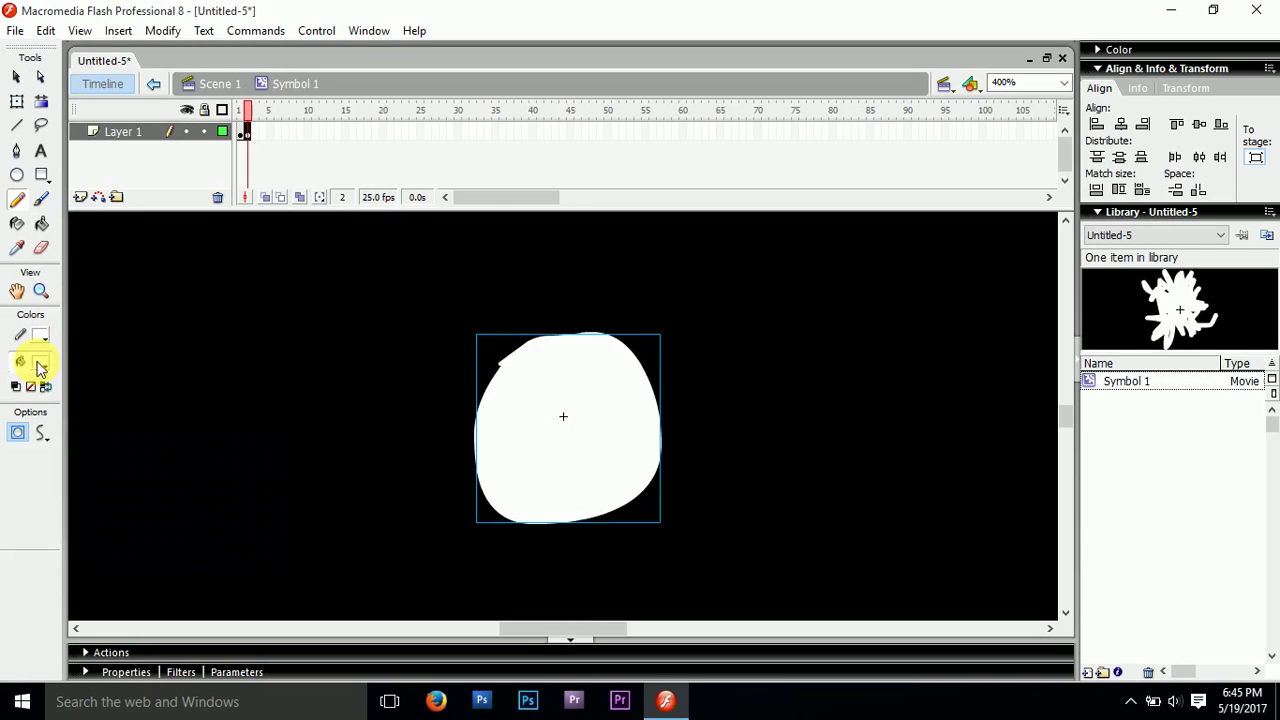
Erase many short strokes across the white blob on frame 2, leaving only small scattered specks
key("e")
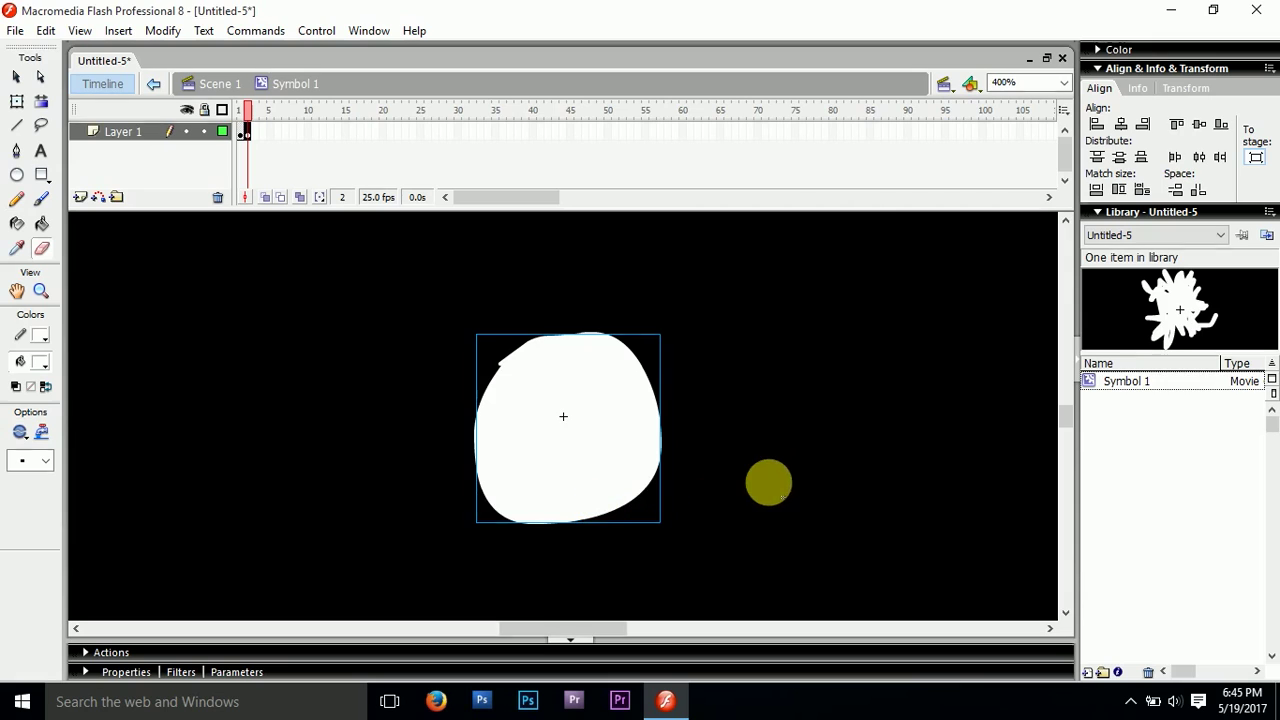
left_click_drag(491, 538, 524, 518)
mouse_move(533, 475)
left_mouse_down()
mouse_move(523, 419)
mouse_move(453, 464)
mouse_move(474, 403)
mouse_move(451, 395)
mouse_move(455, 358)
mouse_move(530, 335)
left_mouse_up()
mouse_move(592, 376)
left_mouse_down()
mouse_move(591, 397)
mouse_move(669, 406)
mouse_move(591, 457)
mouse_move(637, 533)
mouse_move(529, 554)
mouse_move(598, 490)
mouse_move(594, 391)
mouse_move(591, 429)
mouse_move(490, 545)
mouse_move(474, 477)
mouse_move(643, 380)
mouse_move(655, 360)
left_mouse_up()
mouse_move(660, 350)
left_mouse_down()
mouse_move(606, 434)
mouse_move(622, 423)
mouse_move(575, 539)
mouse_move(611, 547)
mouse_move(650, 387)
mouse_move(610, 332)
mouse_move(691, 397)
left_mouse_up()
mouse_move(529, 326)
left_mouse_down()
mouse_move(647, 516)
mouse_move(640, 527)
mouse_move(532, 354)
mouse_move(522, 454)
mouse_move(536, 441)
mouse_move(426, 310)
mouse_move(592, 512)
left_mouse_up()
mouse_move(640, 392)
left_mouse_down()
mouse_move(534, 506)
mouse_move(494, 462)
mouse_move(414, 418)
mouse_move(482, 480)
mouse_move(714, 480)
left_mouse_up()
mouse_move(637, 423)
left_mouse_down()
mouse_move(503, 515)
mouse_move(580, 386)
mouse_move(631, 374)
mouse_move(580, 520)
mouse_move(587, 400)
mouse_move(443, 460)
mouse_move(555, 445)
mouse_move(474, 466)
mouse_move(533, 430)
mouse_move(543, 543)
mouse_move(600, 520)
left_mouse_up()
mouse_move(563, 480)
left_mouse_down()
mouse_move(623, 414)
mouse_move(651, 471)
left_mouse_up()
mouse_move(617, 349)
left_mouse_down()
mouse_move(605, 400)
mouse_move(535, 423)
mouse_move(600, 445)
left_mouse_up()
mouse_move(509, 437)
left_mouse_down()
mouse_move(506, 487)
mouse_move(543, 503)
left_mouse_up()
mouse_move(568, 440)
left_mouse_down()
mouse_move(576, 508)
mouse_move(626, 483)
left_mouse_up()
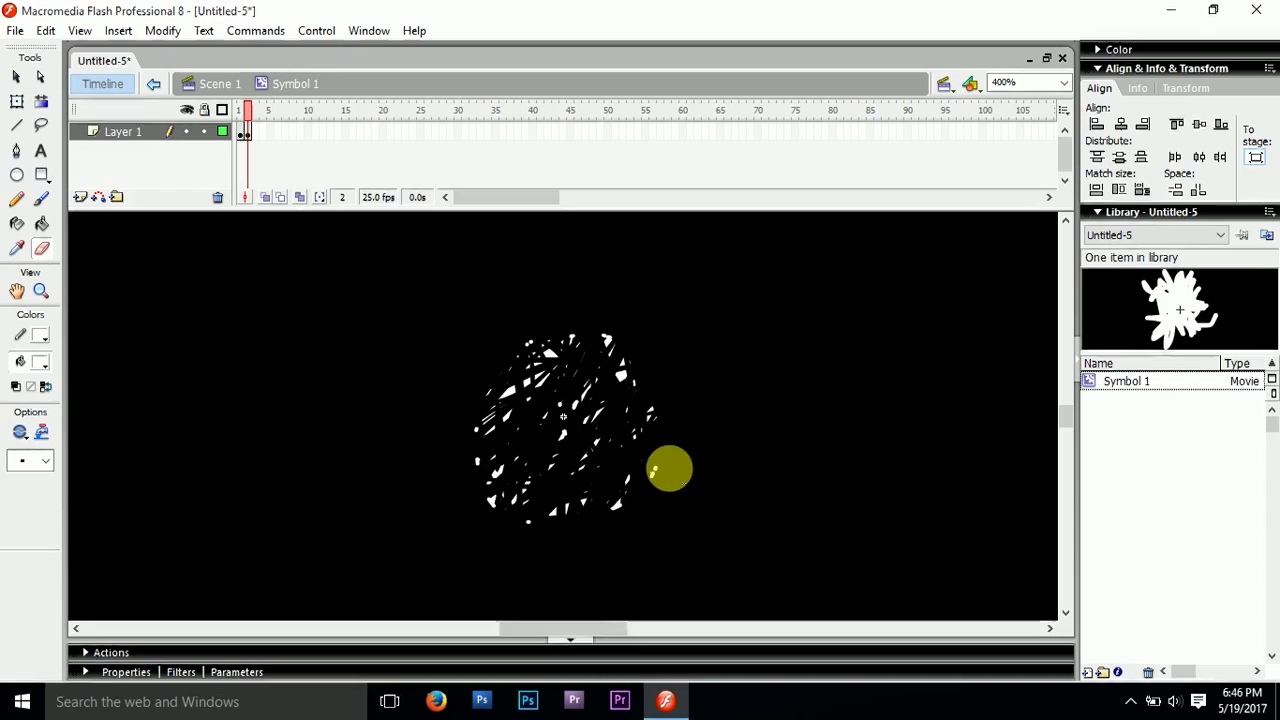
mouse_move(543, 363)
left_mouse_down()
mouse_move(505, 393)
mouse_move(551, 365)
mouse_move(587, 367)
left_mouse_up()
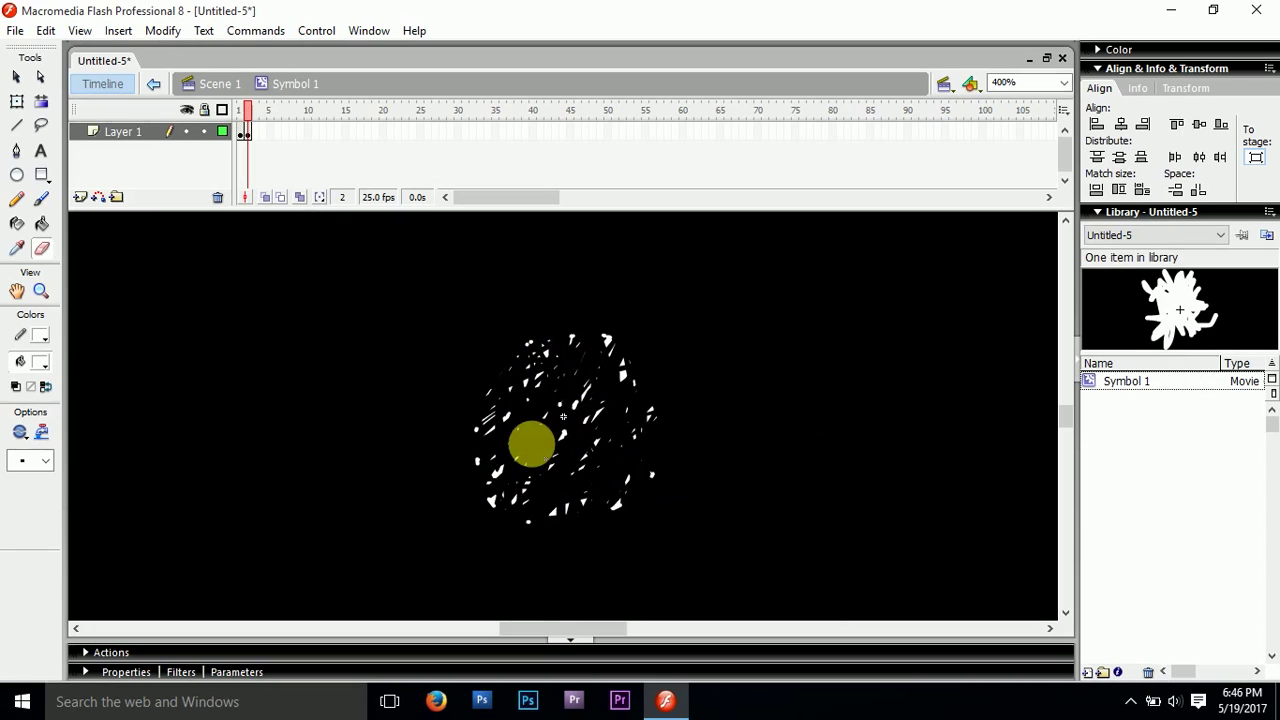
Insert a keyframe at frame 3 of the symbol's Layer 1 and deselect the copied specks
left_click(251, 133)
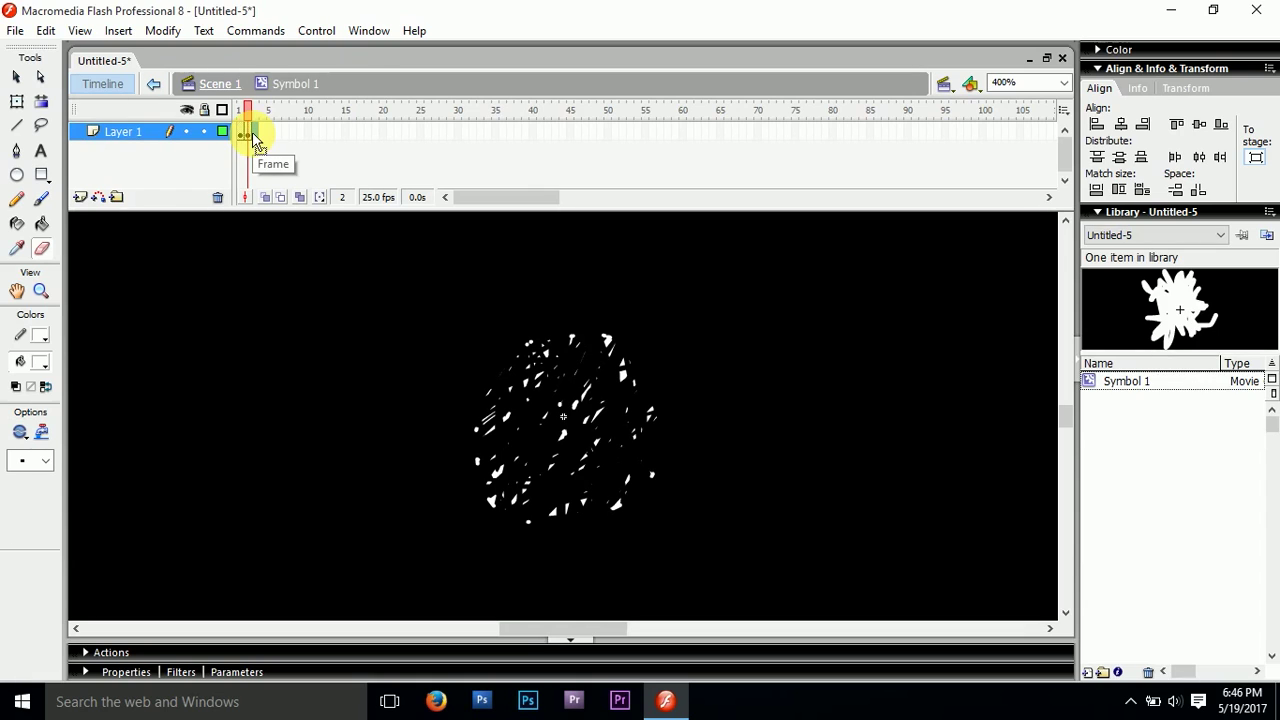
left_click(253, 135)
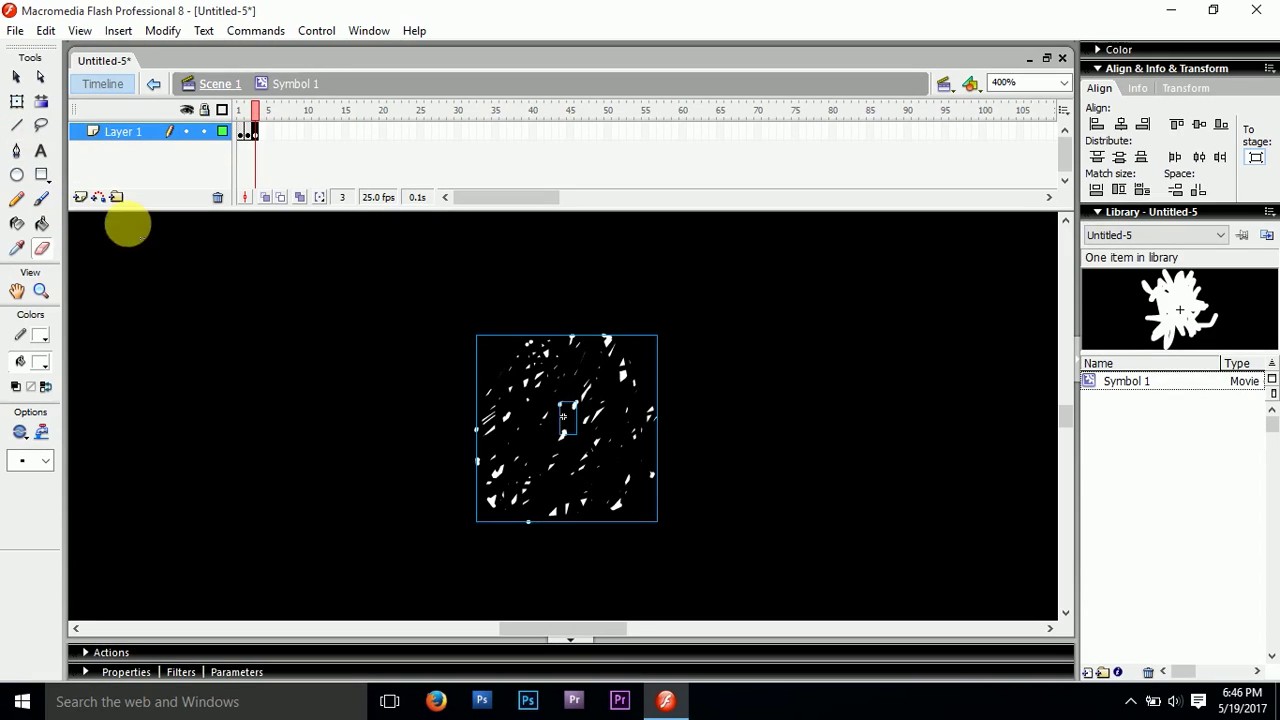
left_click(23, 78)
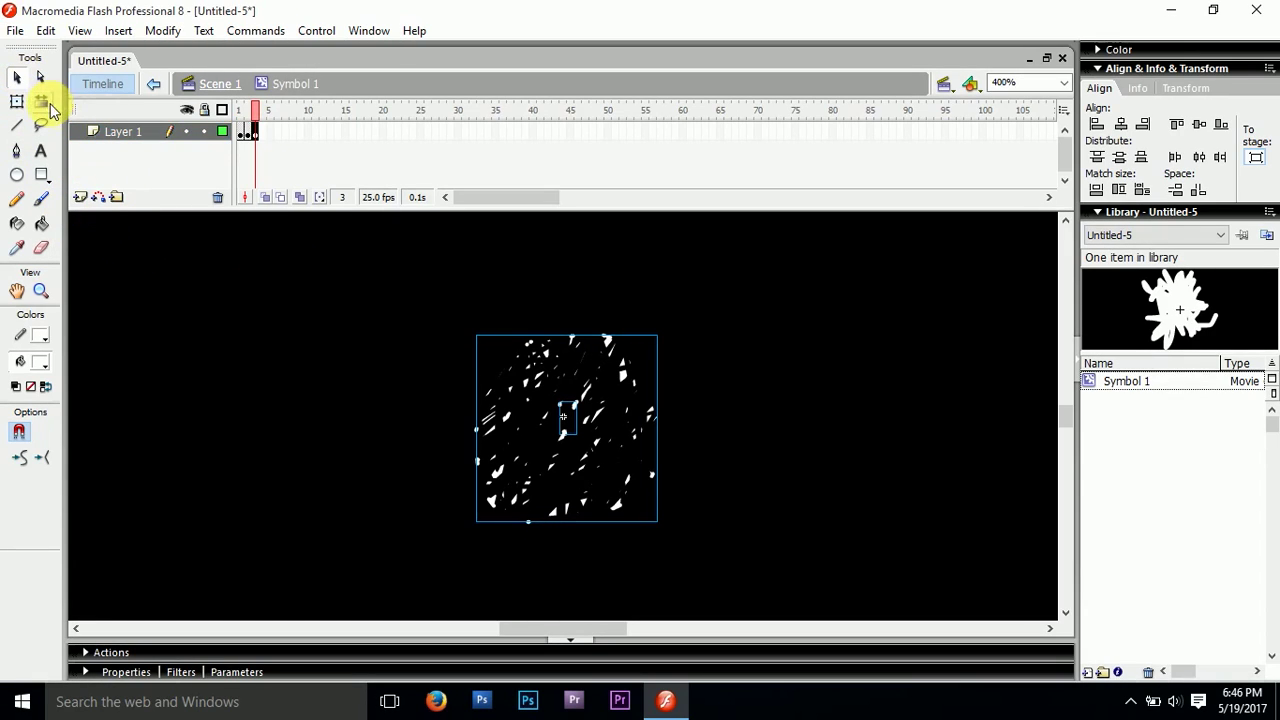
left_click(906, 300)
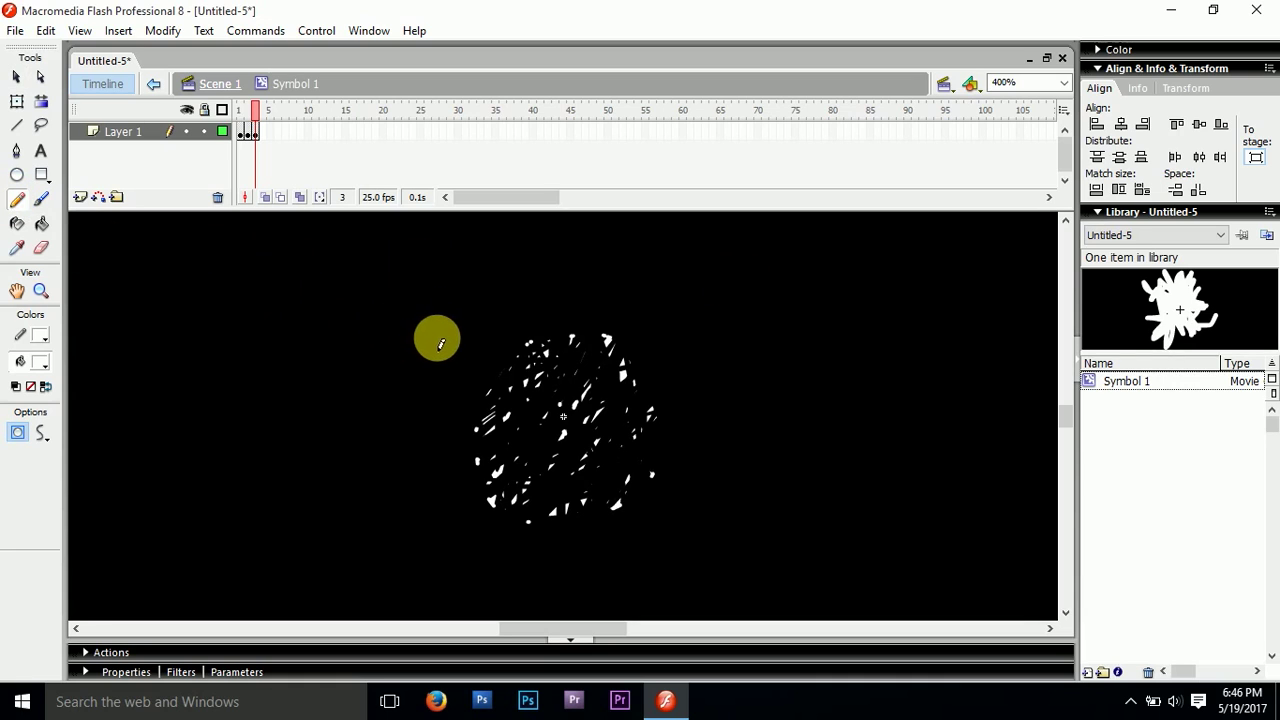
Draw a larger irregular closed outline around the specks on frame 3 with the Pencil tool and fill it white
mouse_move(450, 322)
left_mouse_down()
mouse_move(597, 300)
mouse_move(669, 335)
mouse_move(677, 381)
mouse_move(719, 429)
mouse_move(754, 521)
mouse_move(725, 568)
mouse_move(526, 589)
mouse_move(470, 579)
mouse_move(415, 540)
mouse_move(387, 455)
mouse_move(397, 396)
mouse_move(436, 337)
left_mouse_up()
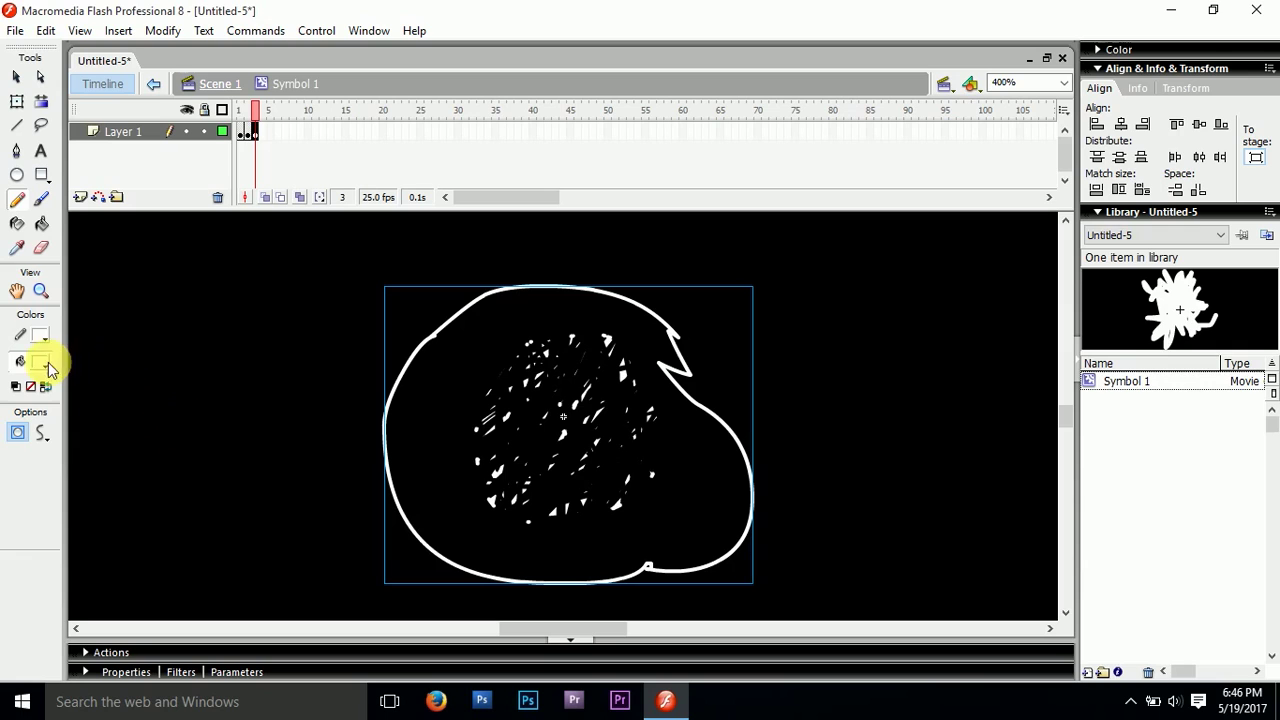
left_click(39, 368)
left_click(37, 363)
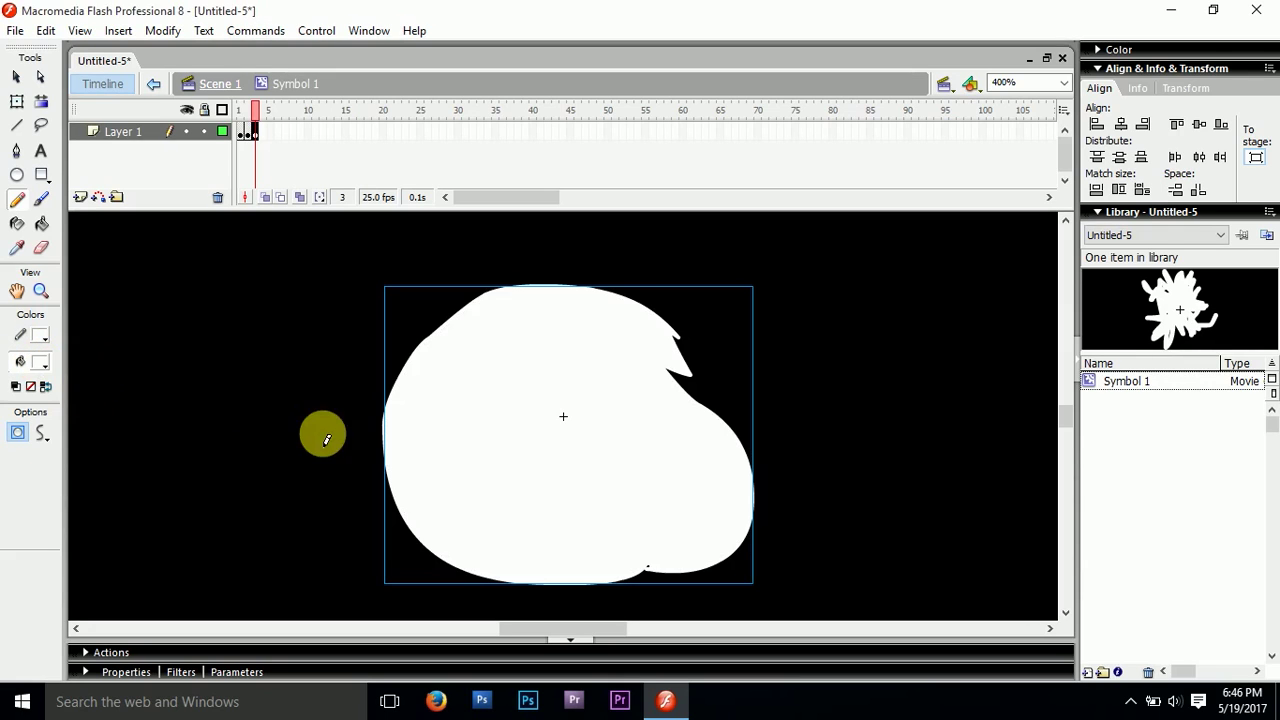
Erase many crossing strokes over the white blob on frame 3, thinning it to small scattered specks
key("e")
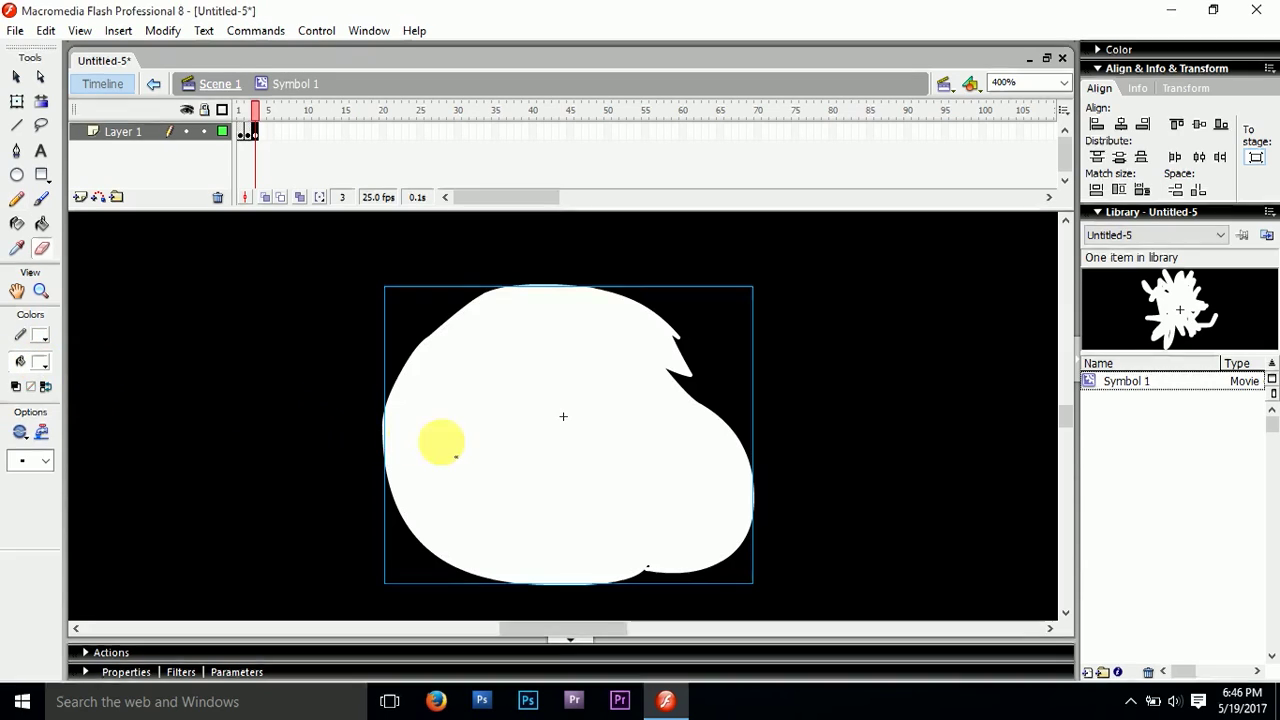
left_click(931, 429)
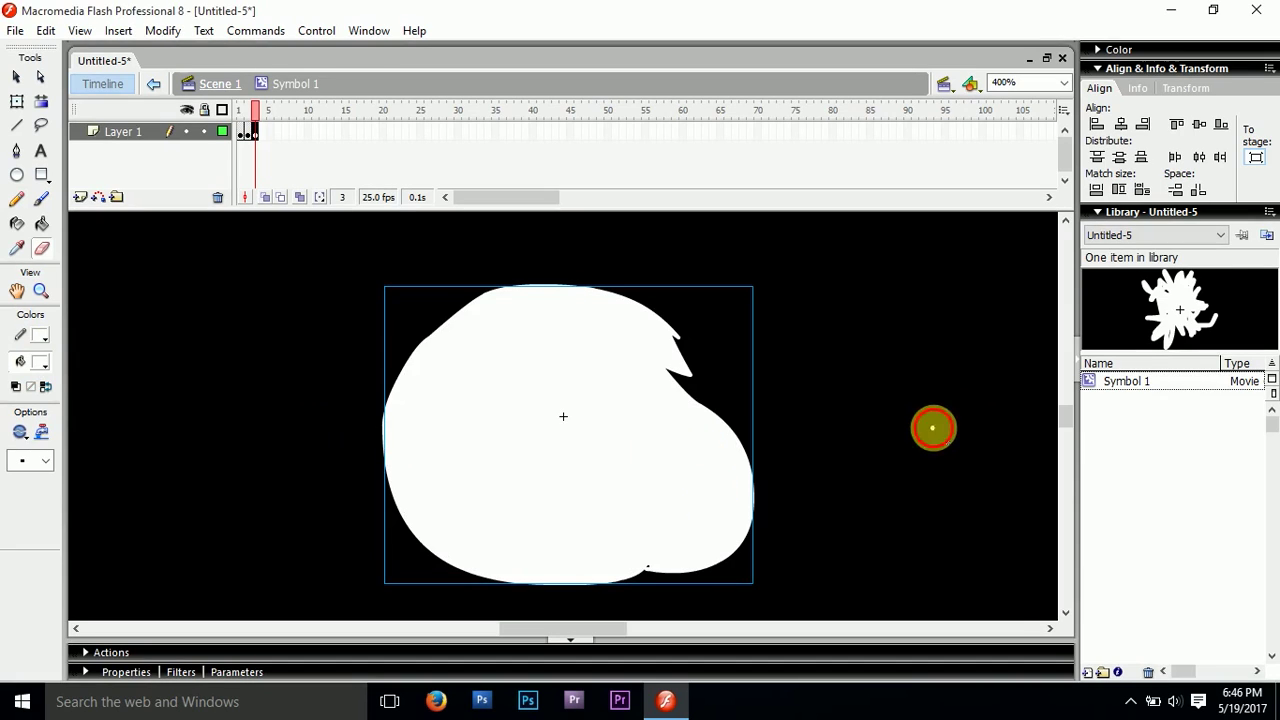
mouse_move(371, 498)
left_mouse_down()
mouse_move(355, 526)
mouse_move(362, 535)
mouse_move(438, 473)
mouse_move(370, 474)
mouse_move(430, 431)
mouse_move(389, 421)
mouse_move(487, 382)
mouse_move(339, 385)
mouse_move(363, 360)
mouse_move(378, 373)
mouse_move(468, 358)
mouse_move(443, 343)
mouse_move(745, 314)
mouse_move(791, 396)
mouse_move(478, 542)
mouse_move(541, 586)
mouse_move(633, 602)
mouse_move(613, 518)
mouse_move(627, 513)
mouse_move(531, 560)
mouse_move(510, 503)
mouse_move(441, 435)
mouse_move(459, 406)
mouse_move(404, 391)
mouse_move(555, 329)
mouse_move(725, 292)
left_mouse_up()
mouse_move(586, 337)
left_mouse_down()
mouse_move(553, 393)
mouse_move(633, 340)
mouse_move(653, 432)
mouse_move(716, 377)
mouse_move(732, 435)
mouse_move(760, 464)
mouse_move(581, 520)
mouse_move(576, 382)
mouse_move(451, 462)
mouse_move(466, 373)
mouse_move(385, 471)
left_mouse_up()
mouse_move(372, 448)
left_mouse_down()
mouse_move(422, 374)
mouse_move(442, 512)
mouse_move(417, 515)
mouse_move(425, 441)
mouse_move(509, 291)
mouse_move(497, 291)
mouse_move(485, 341)
mouse_move(585, 286)
mouse_move(572, 341)
mouse_move(582, 361)
mouse_move(674, 302)
mouse_move(677, 361)
mouse_move(705, 393)
mouse_move(694, 547)
mouse_move(780, 505)
left_mouse_up()
mouse_move(638, 388)
left_mouse_down()
mouse_move(750, 386)
mouse_move(730, 308)
mouse_move(670, 374)
mouse_move(706, 302)
mouse_move(586, 361)
mouse_move(592, 330)
mouse_move(434, 303)
left_mouse_up()
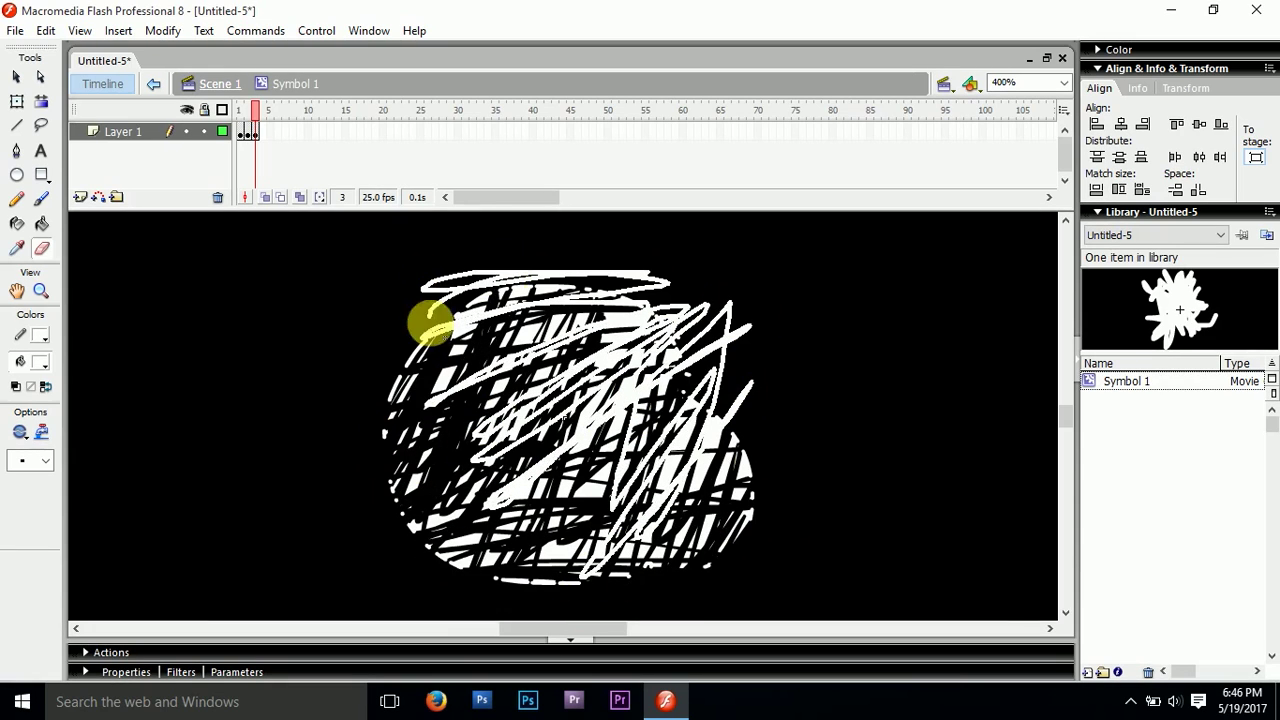
mouse_move(750, 400)
left_mouse_down()
mouse_move(652, 515)
mouse_move(533, 598)
mouse_move(454, 581)
mouse_move(639, 447)
mouse_move(583, 424)
mouse_move(815, 376)
mouse_move(786, 345)
mouse_move(487, 323)
mouse_move(548, 316)
mouse_move(614, 423)
left_mouse_up()
mouse_move(698, 395)
left_mouse_down()
mouse_move(800, 445)
mouse_move(810, 421)
mouse_move(744, 416)
mouse_move(500, 488)
mouse_move(509, 558)
mouse_move(702, 527)
left_mouse_up()
mouse_move(560, 494)
left_mouse_down()
mouse_move(603, 385)
mouse_move(543, 371)
mouse_move(614, 363)
mouse_move(586, 331)
mouse_move(477, 429)
mouse_move(586, 520)
mouse_move(688, 374)
mouse_move(674, 405)
left_mouse_up()
mouse_move(557, 390)
left_mouse_down()
mouse_move(475, 311)
mouse_move(454, 357)
mouse_move(511, 274)
mouse_move(495, 309)
mouse_move(391, 370)
mouse_move(349, 449)
mouse_move(363, 494)
mouse_move(493, 488)
mouse_move(440, 555)
mouse_move(528, 581)
mouse_move(582, 562)
mouse_move(666, 603)
mouse_move(737, 512)
mouse_move(750, 520)
mouse_move(754, 471)
mouse_move(691, 469)
mouse_move(729, 361)
mouse_move(694, 341)
mouse_move(654, 355)
mouse_move(620, 345)
left_mouse_up()
mouse_move(645, 302)
left_mouse_down()
mouse_move(554, 354)
mouse_move(537, 271)
mouse_move(486, 294)
mouse_move(509, 437)
mouse_move(760, 462)
left_mouse_up()
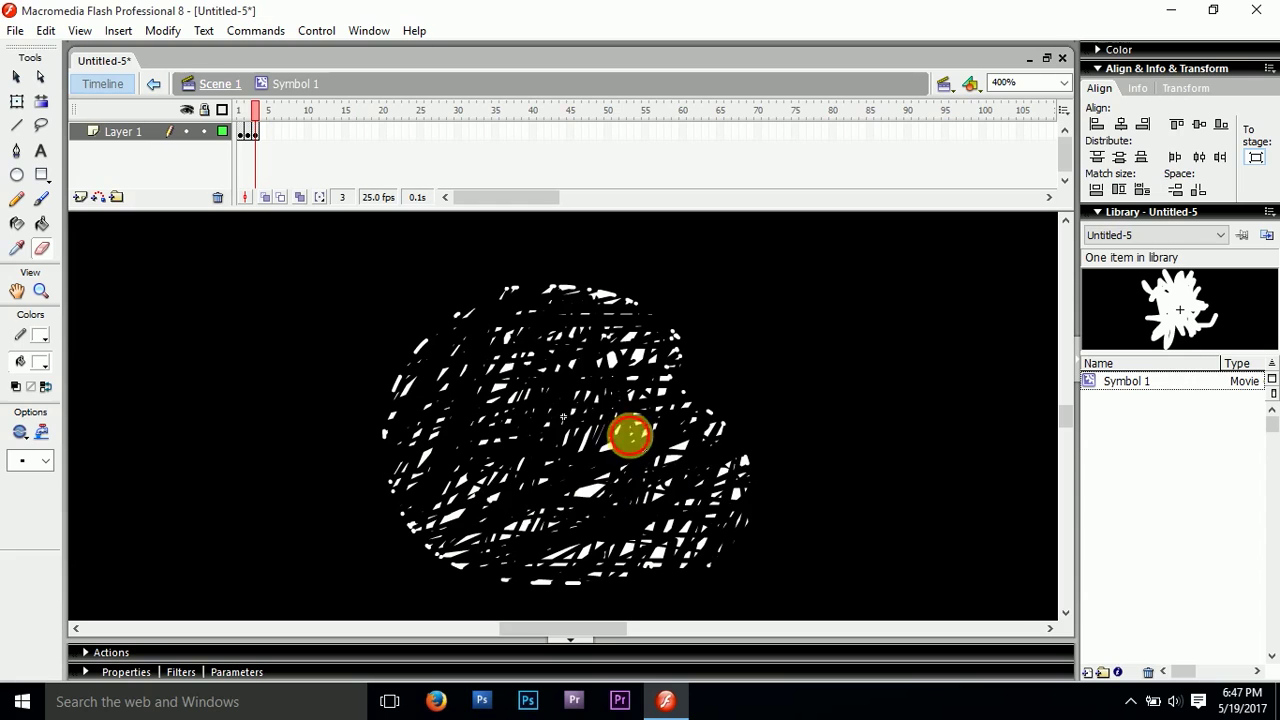
mouse_move(591, 423)
left_mouse_down()
mouse_move(486, 467)
mouse_move(483, 530)
mouse_move(600, 565)
left_mouse_up()
mouse_move(652, 435)
left_mouse_down()
mouse_move(694, 463)
mouse_move(675, 356)
mouse_move(620, 334)
mouse_move(743, 469)
mouse_move(820, 490)
left_mouse_up()
mouse_move(652, 340)
left_mouse_down()
mouse_move(640, 425)
mouse_move(709, 532)
mouse_move(669, 570)
mouse_move(618, 371)
mouse_move(534, 376)
mouse_move(425, 487)
mouse_move(424, 420)
left_mouse_up()
mouse_move(588, 450)
left_mouse_down()
mouse_move(623, 423)
mouse_move(630, 440)
left_mouse_up()
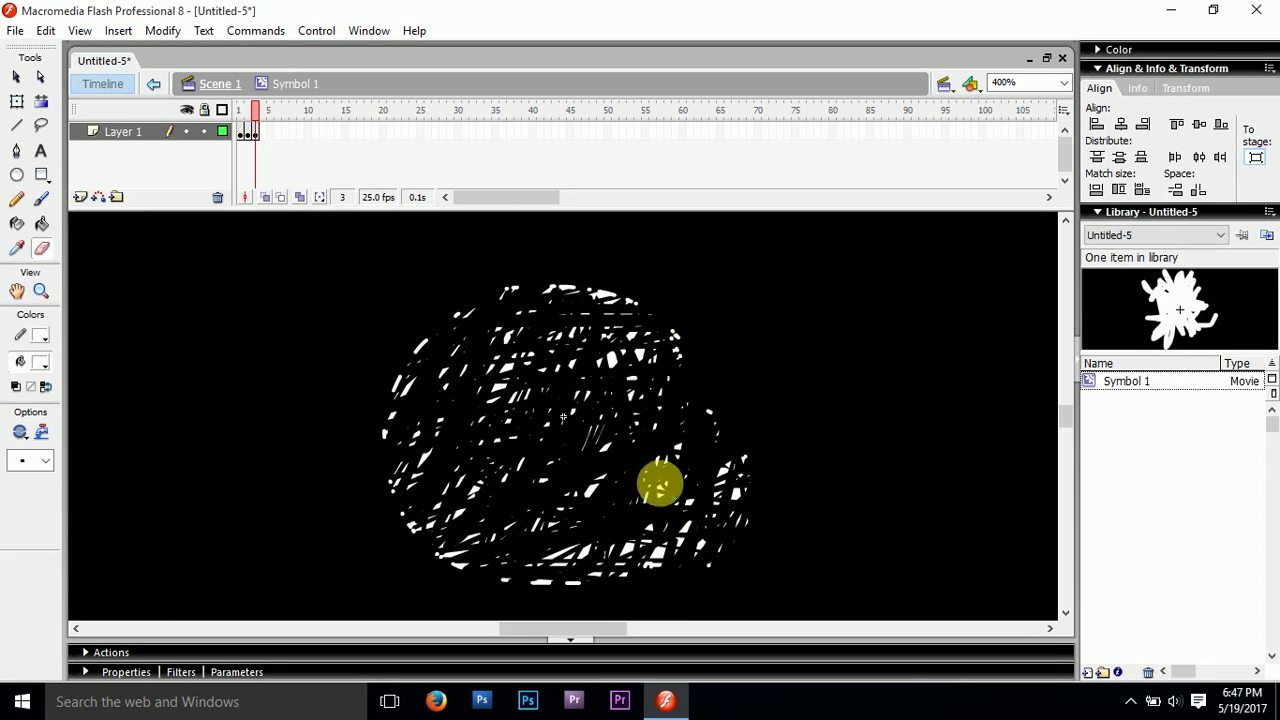
left_click_drag(483, 405, 536, 308)
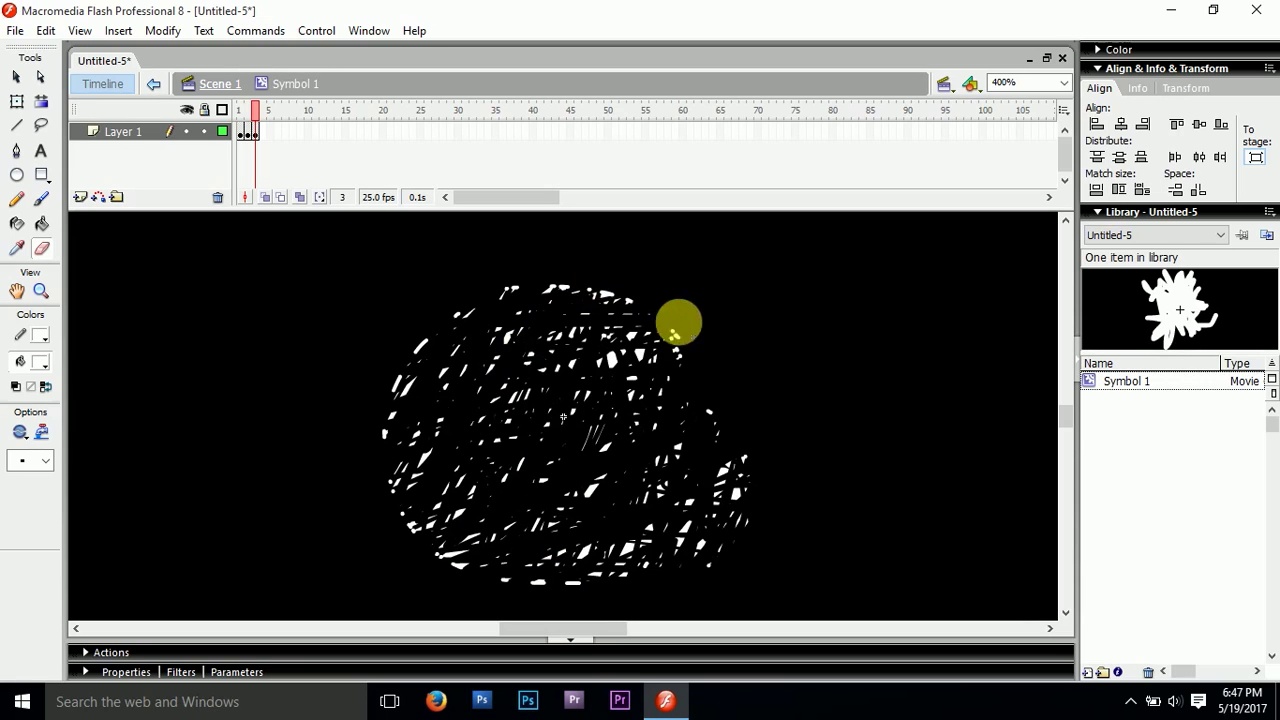
left_click_drag(420, 460, 422, 462)
mouse_move(697, 451)
left_mouse_down()
mouse_move(711, 491)
mouse_move(757, 457)
mouse_move(762, 542)
left_mouse_up()
left_click_drag(640, 505, 642, 558)
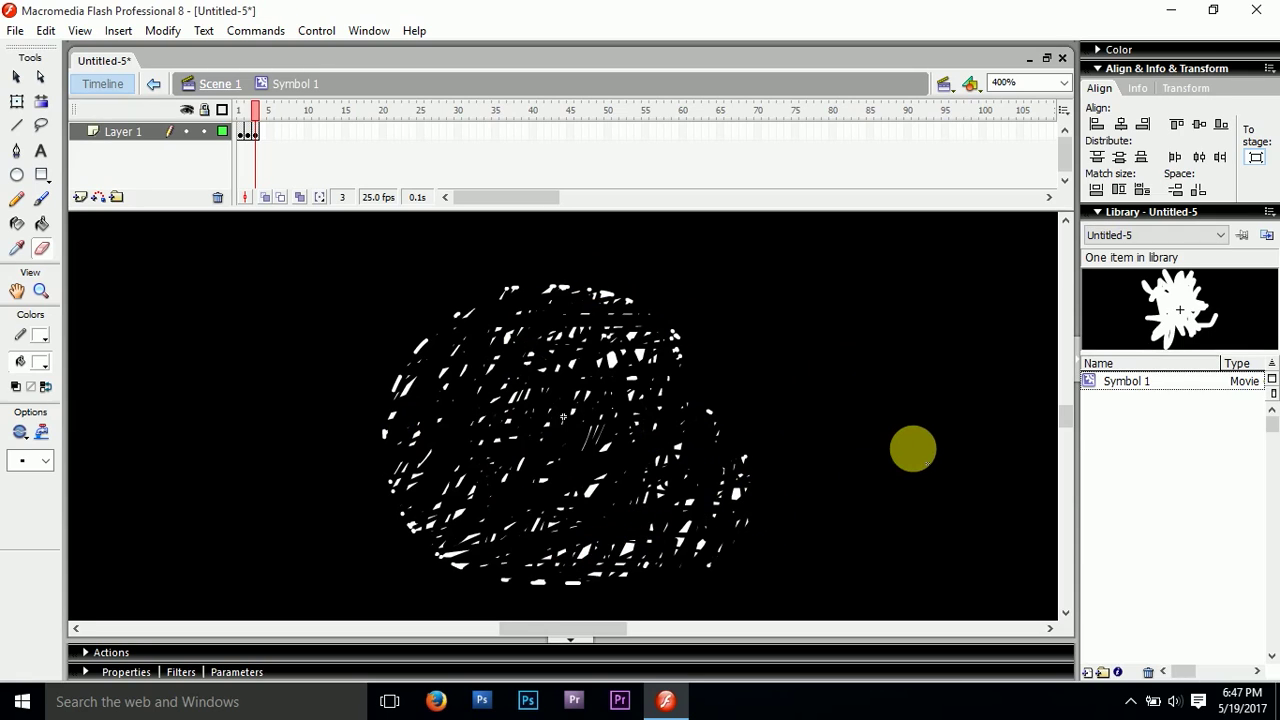
Insert a keyframe at frame 4 of Layer 1 and select only the larger object of specks
key("ctrl+minus")
key("ctrl+minus")
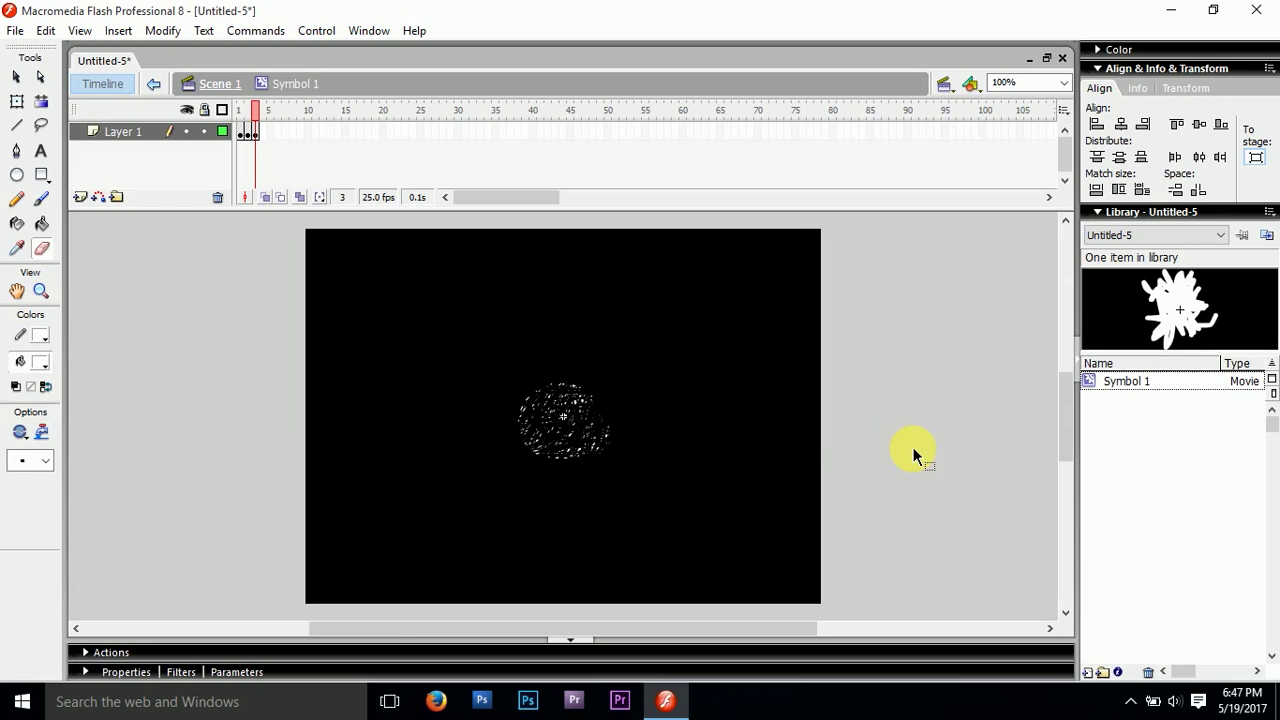
key("ctrl+equal")
mouse_move(251, 109)
left_mouse_down()
mouse_move(210, 114)
mouse_move(270, 126)
left_mouse_up()
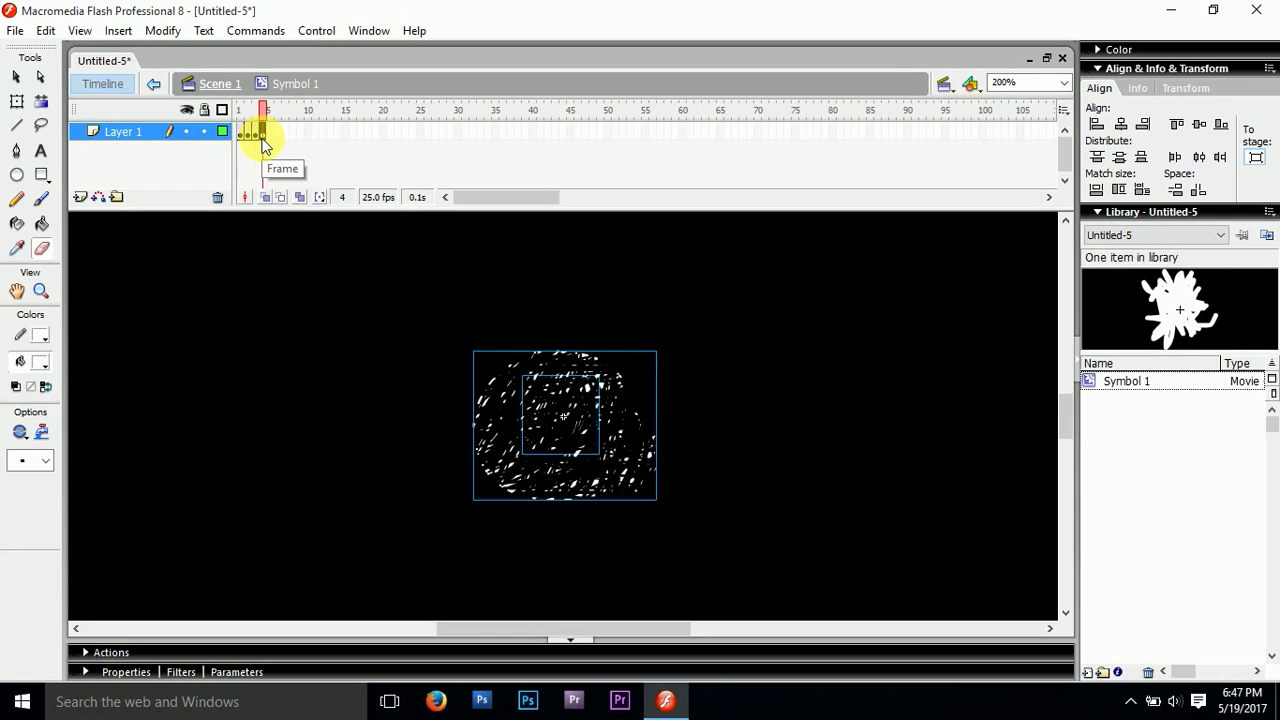
left_click(16, 78)
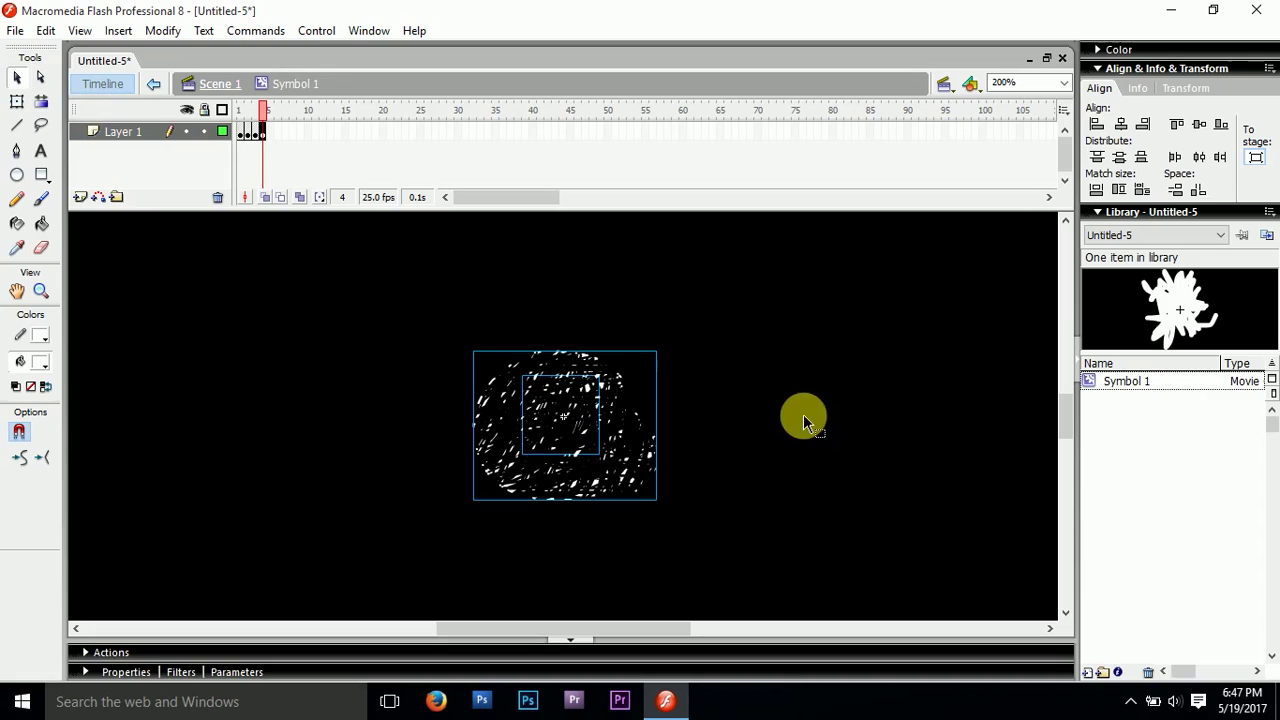
left_click(805, 420)
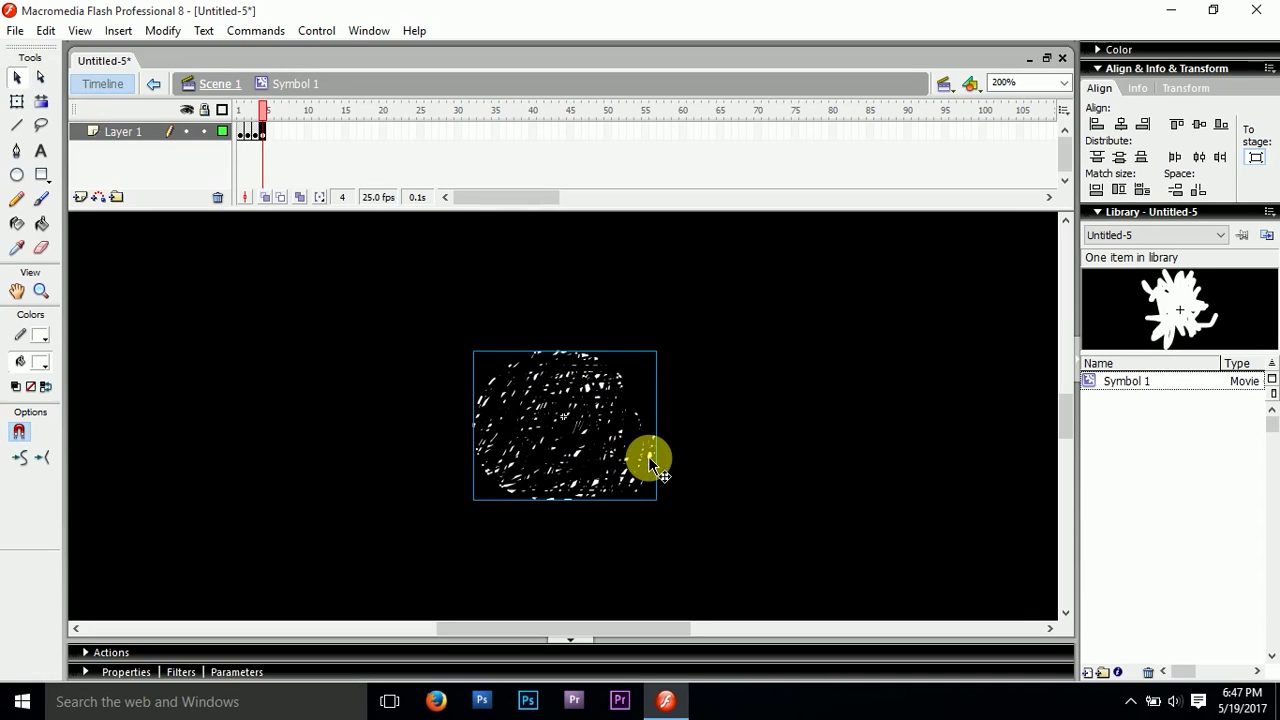
Enlarge the specks on frame 4 by about a third around their centre with Free Transform
key("q")
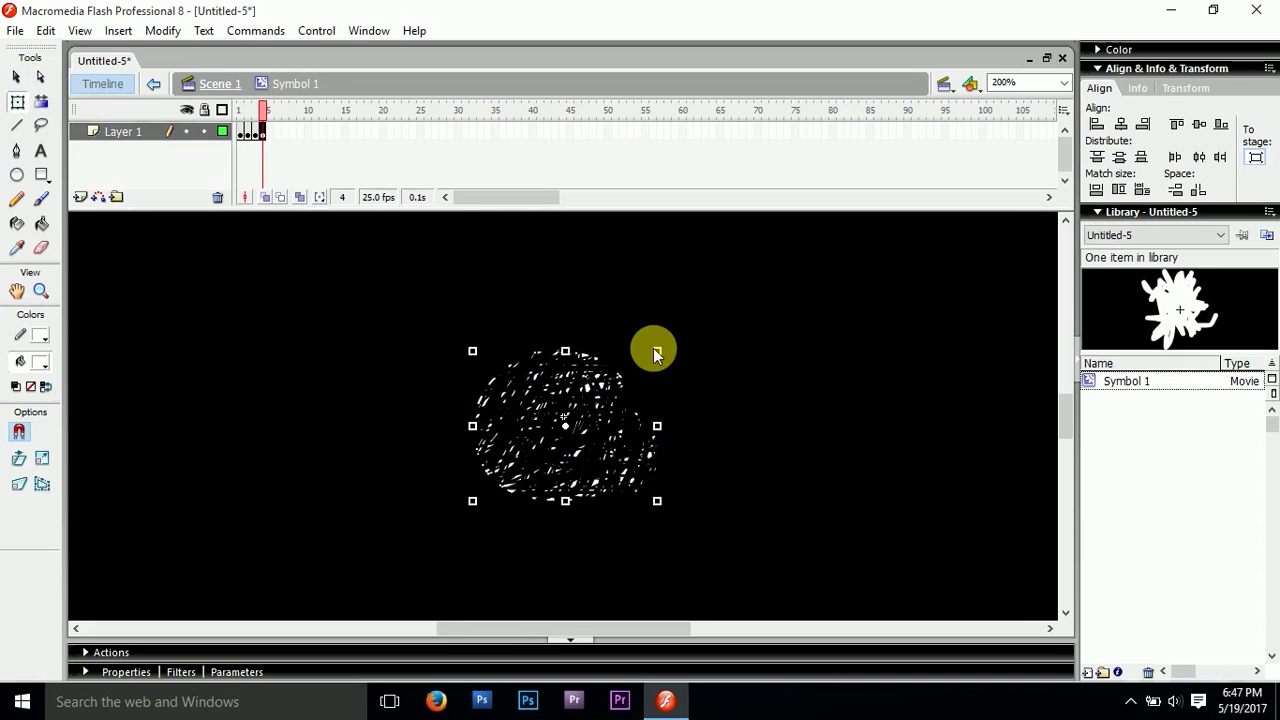
left_click_drag(657, 351, 690, 318)
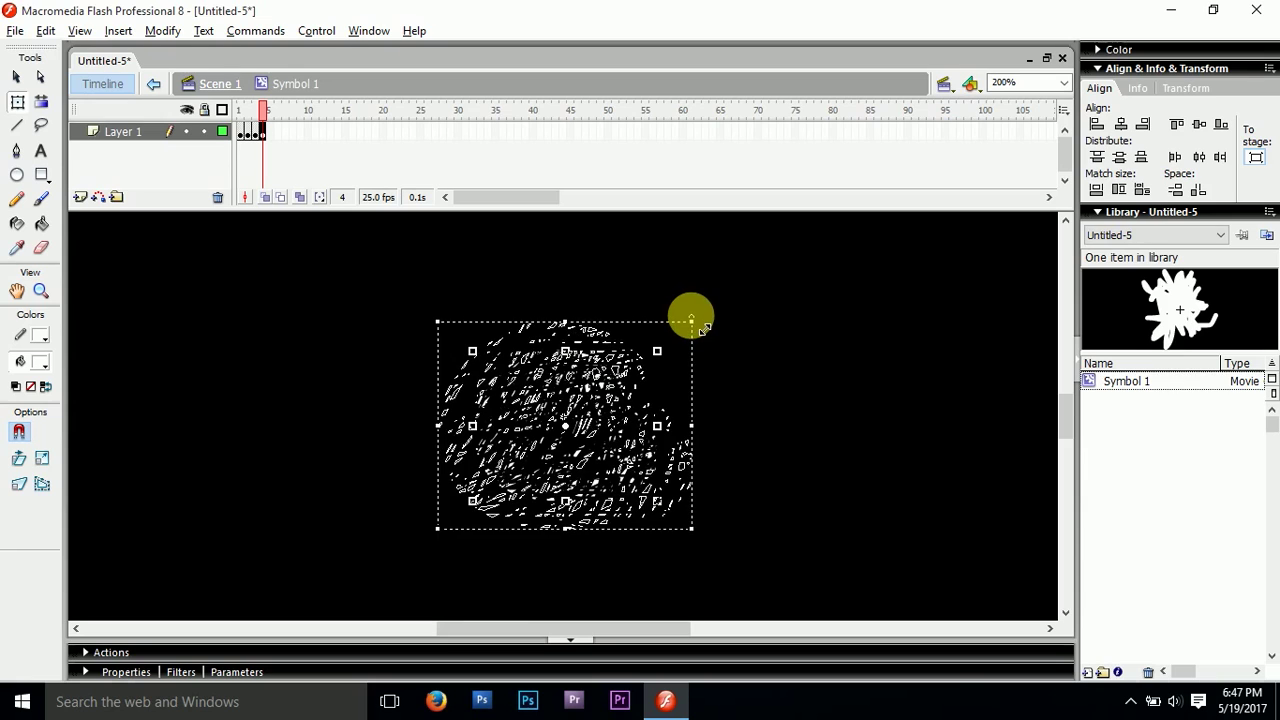
key("Return")
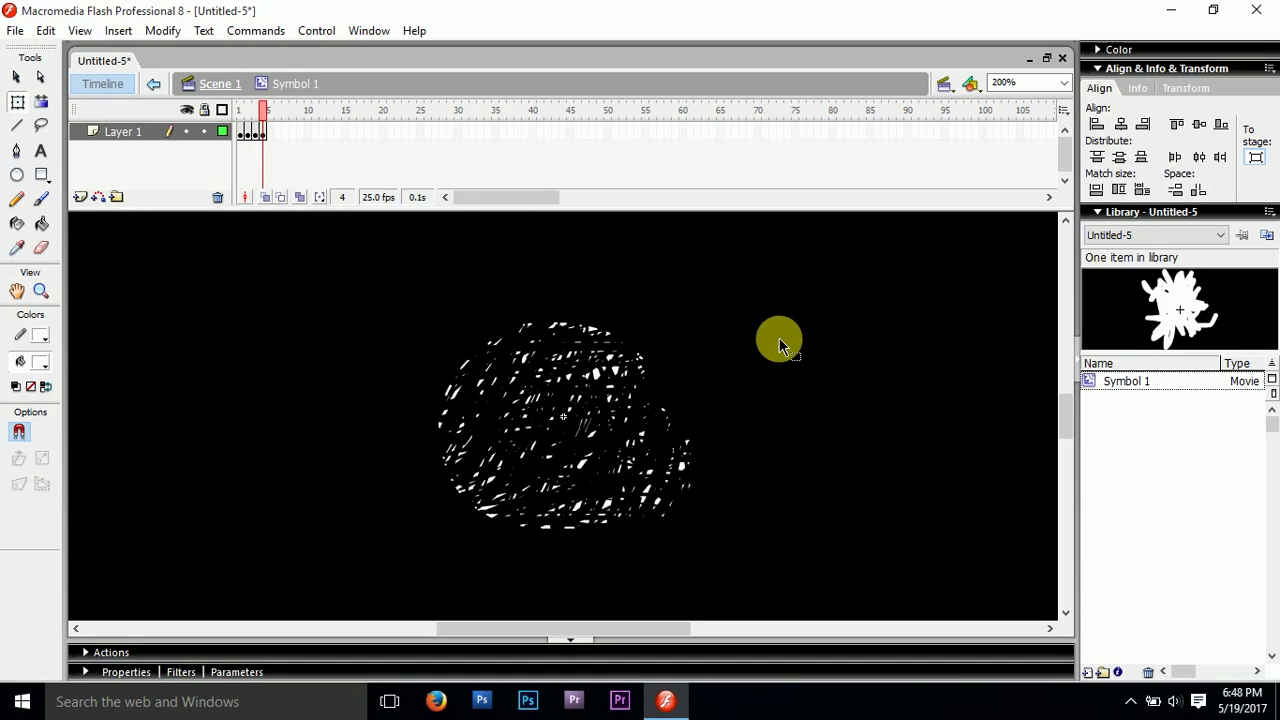
Insert a keyframe at frame 5 and enlarge its specks by about half around their centre
key("ctrl+1")
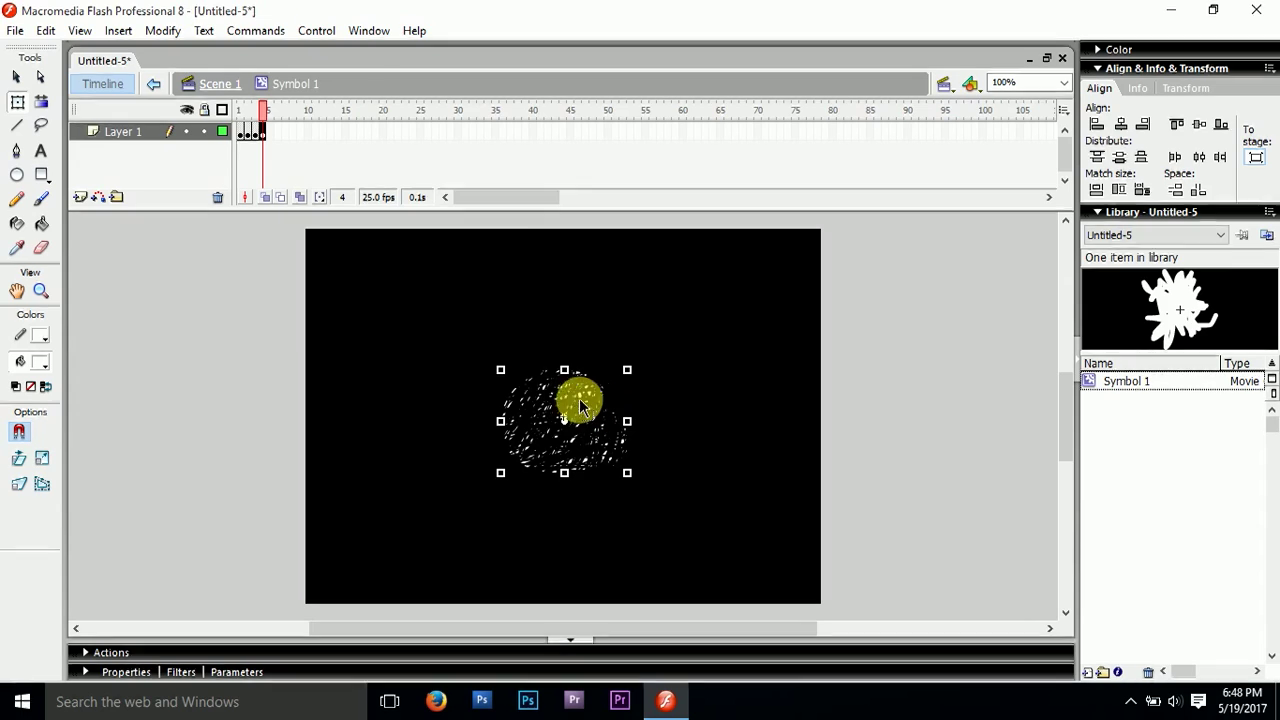
left_click(271, 134)
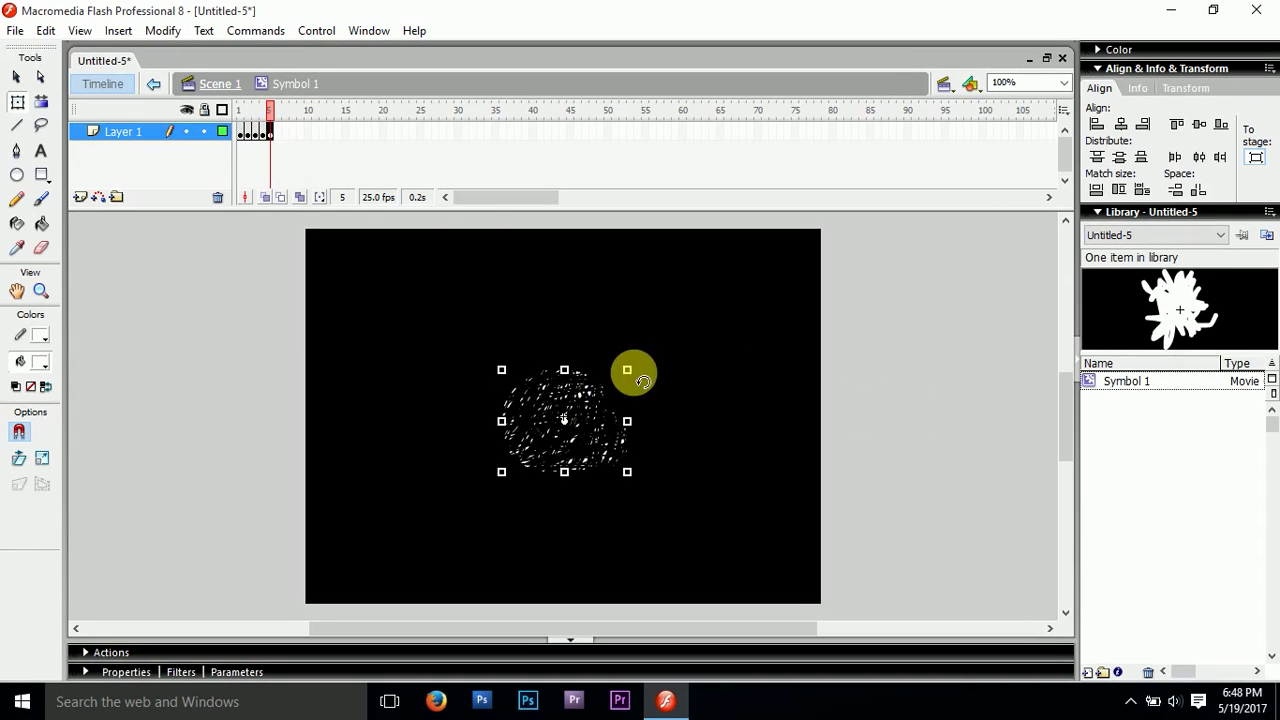
left_click(951, 389)
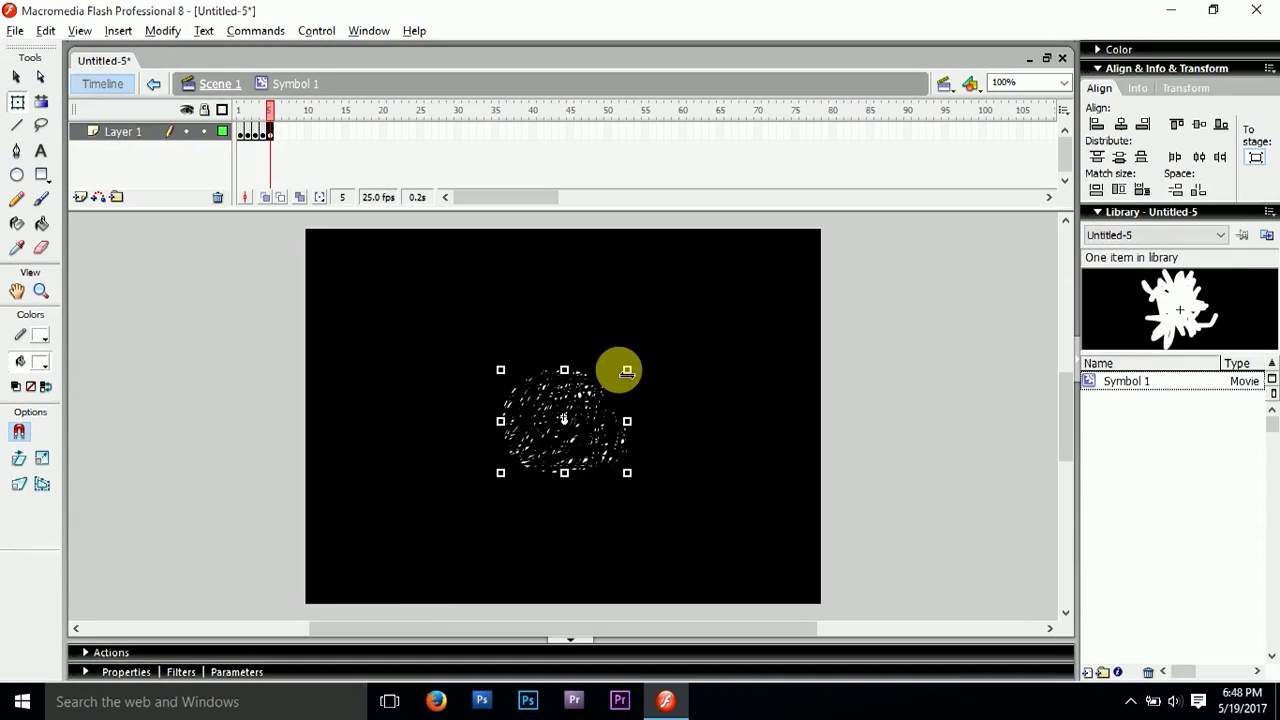
left_click_drag(629, 372, 674, 337)
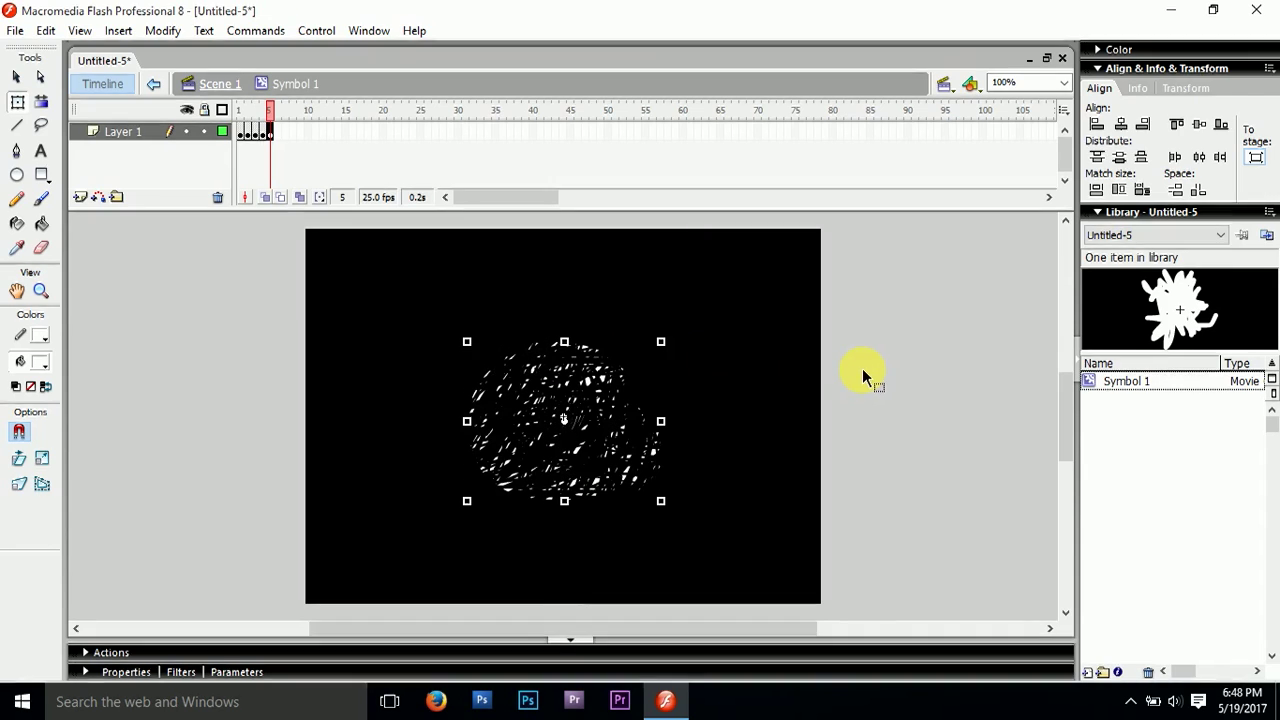
Insert a keyframe at frame 6 and enlarge its specks slightly, by about a tenth, around their centre
left_click(270, 110)
mouse_move(270, 110)
left_mouse_down()
mouse_move(228, 112)
mouse_move(272, 118)
left_mouse_up()
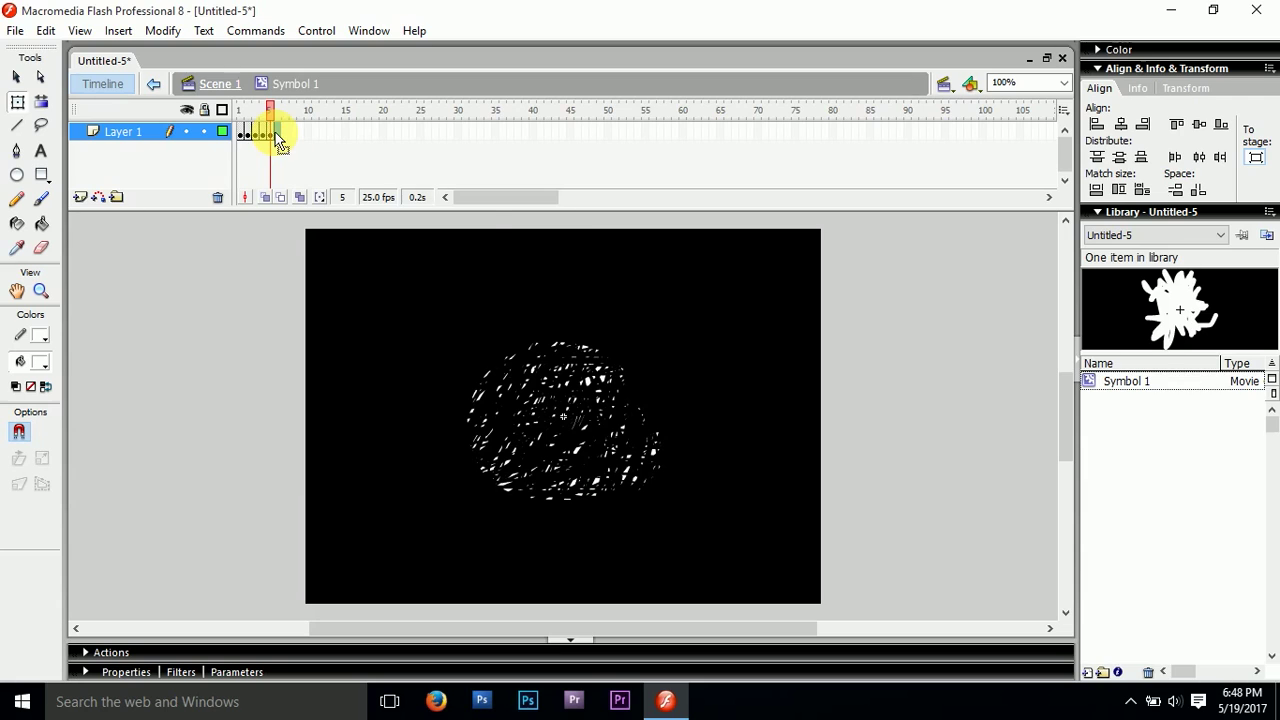
right_click(272, 131)
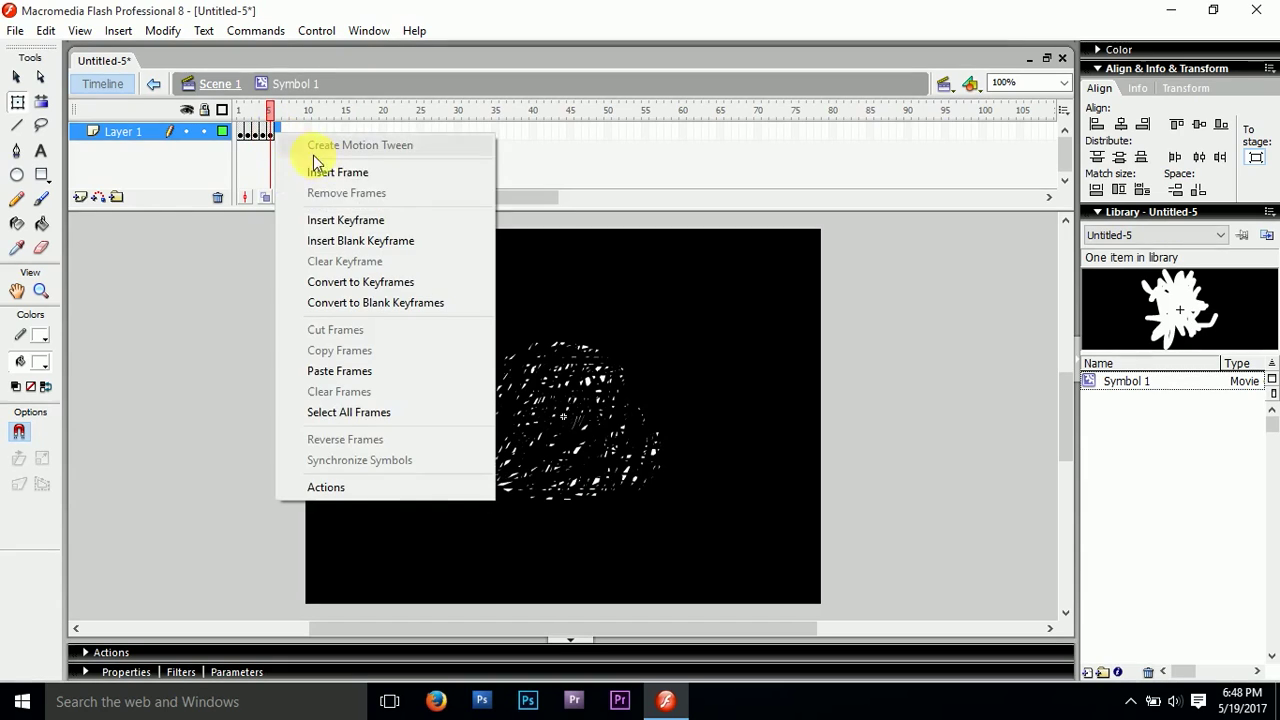
left_click(318, 221)
left_click(560, 385)
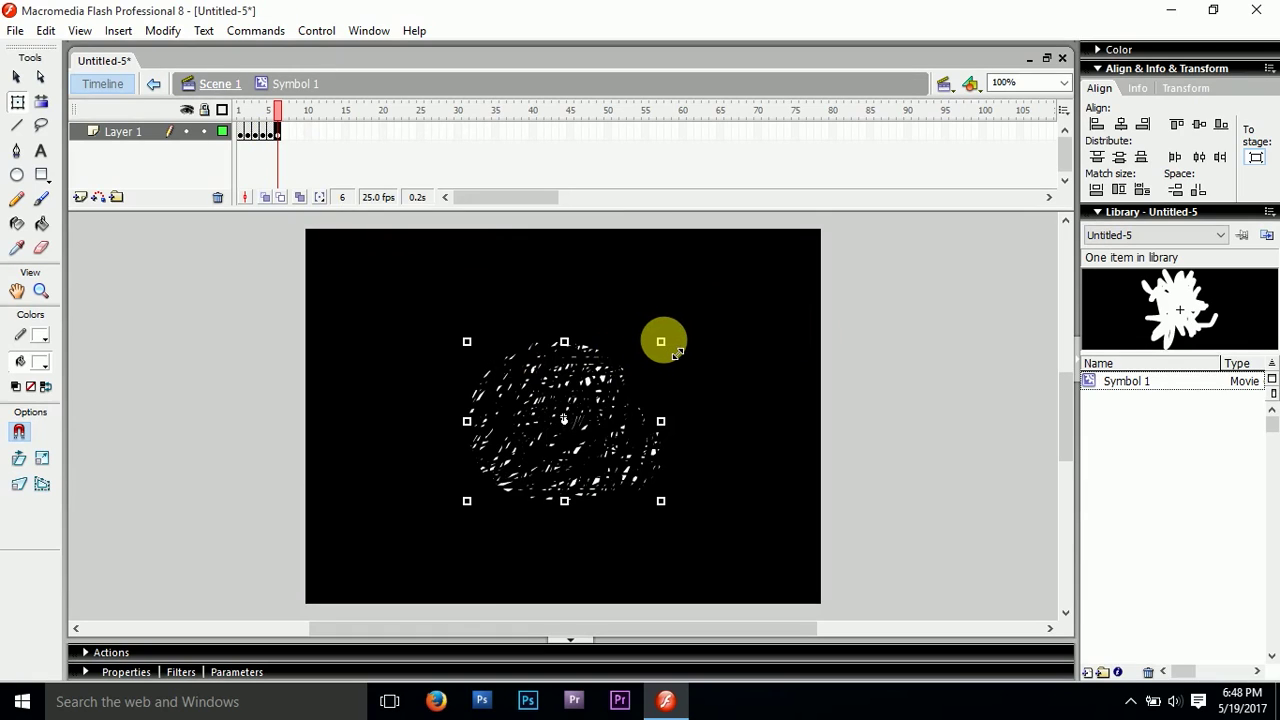
left_click_drag(663, 341, 689, 342)
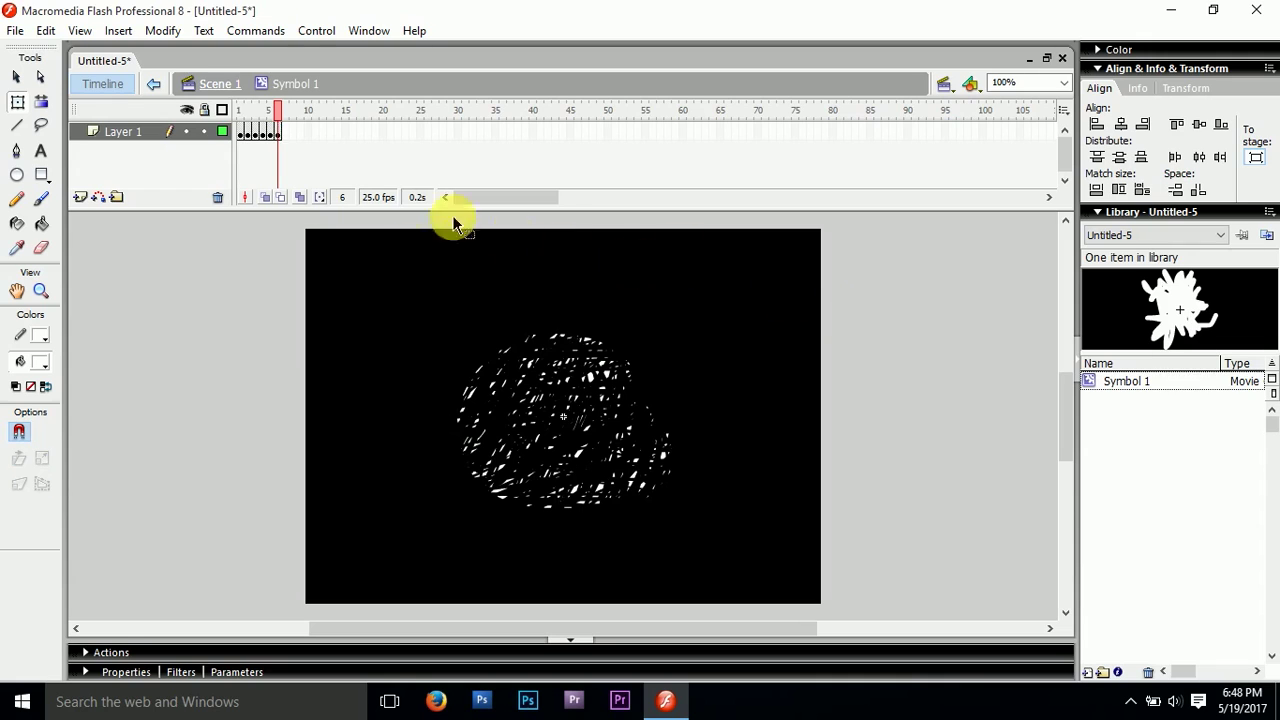
Shrink the specks on frame 5 slightly around their centre and deselect them
left_click(266, 131)
left_click(255, 114)
mouse_move(258, 120)
left_mouse_down()
mouse_move(240, 114)
mouse_move(271, 123)
left_mouse_up()
left_click(565, 366)
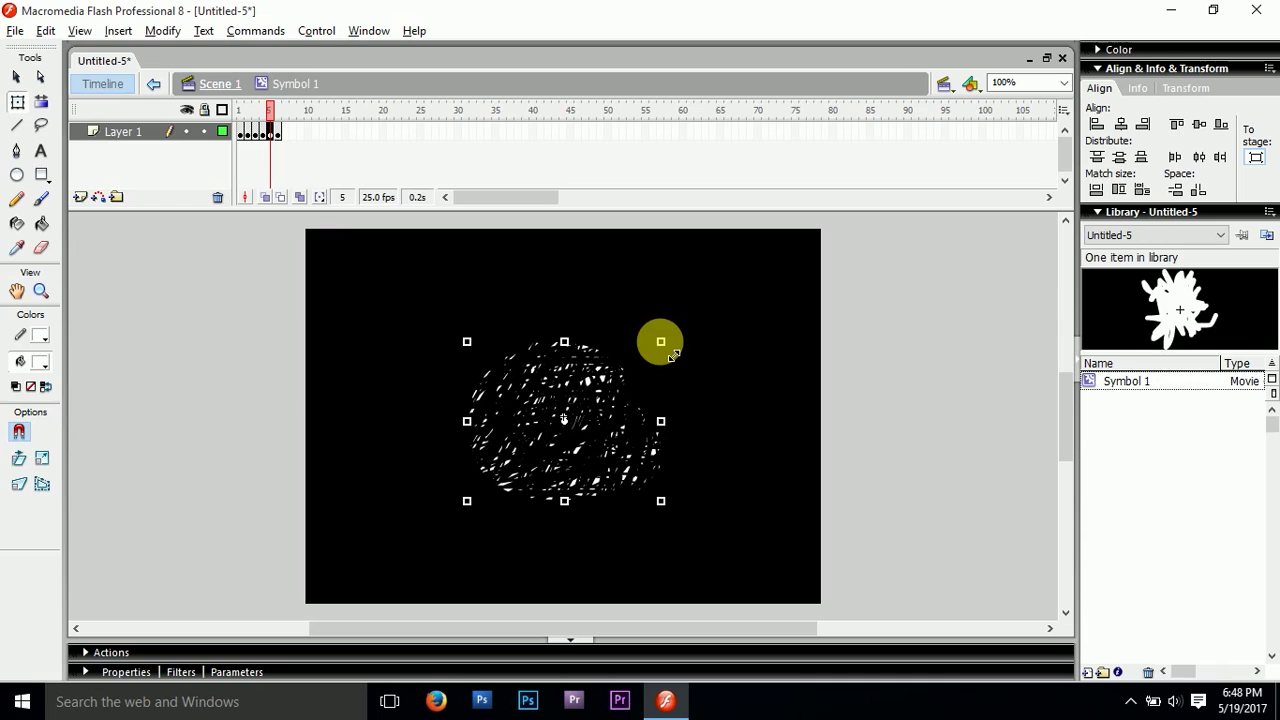
left_click_drag(660, 341, 656, 345)
left_click(886, 337)
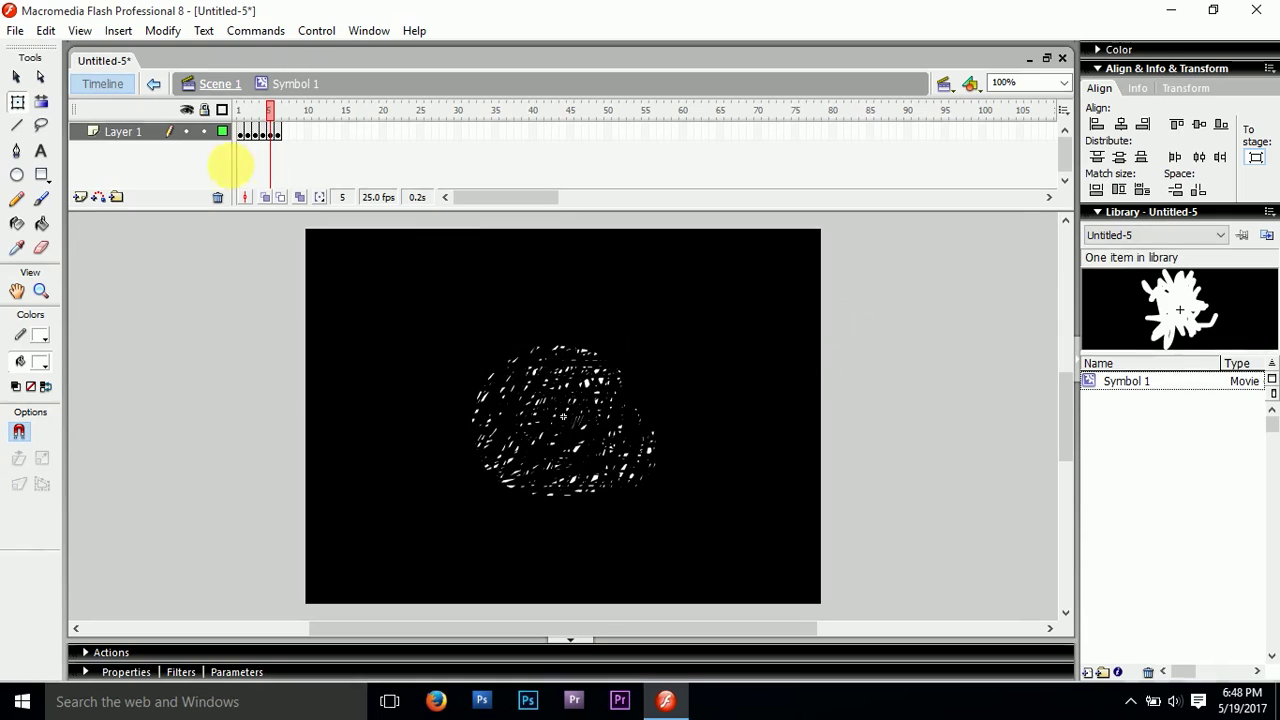
Thin out the specks on frame 6 by erasing short strokes across the whole burst
left_click_drag(270, 118, 298, 152)
left_click(277, 131)
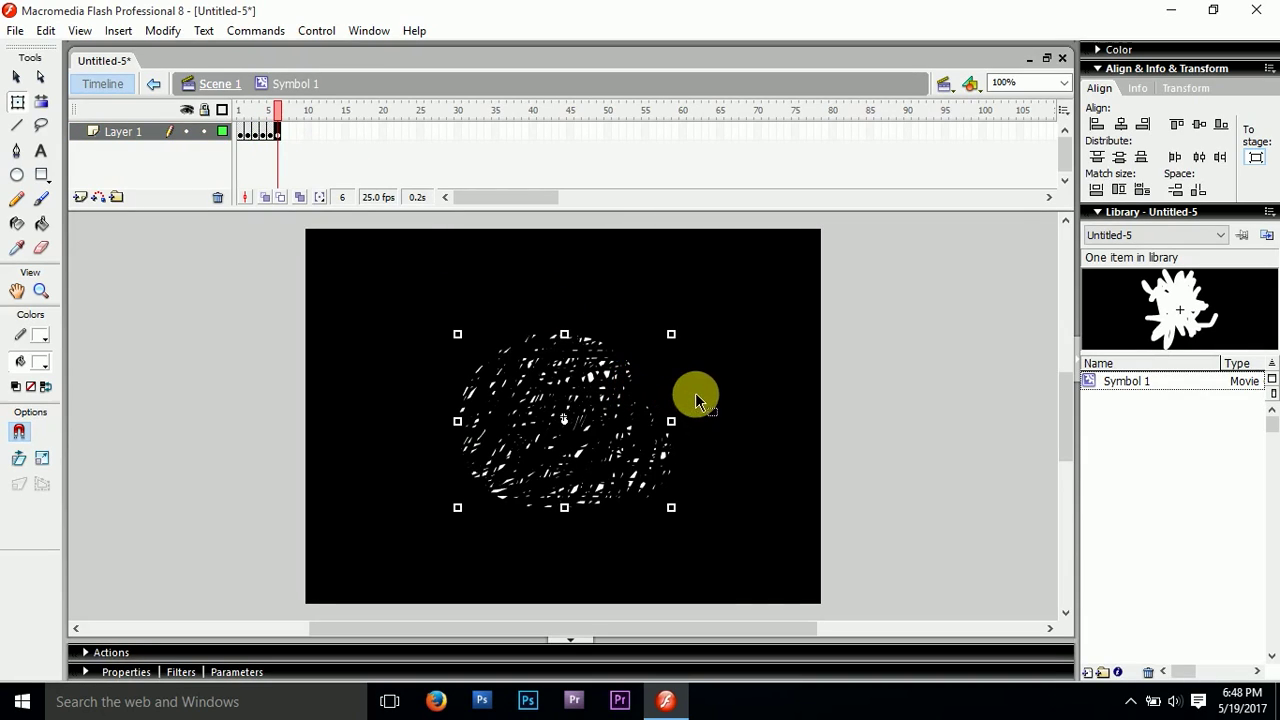
key("e")
mouse_move(586, 400)
left_mouse_down()
mouse_move(583, 470)
mouse_move(660, 456)
left_mouse_up()
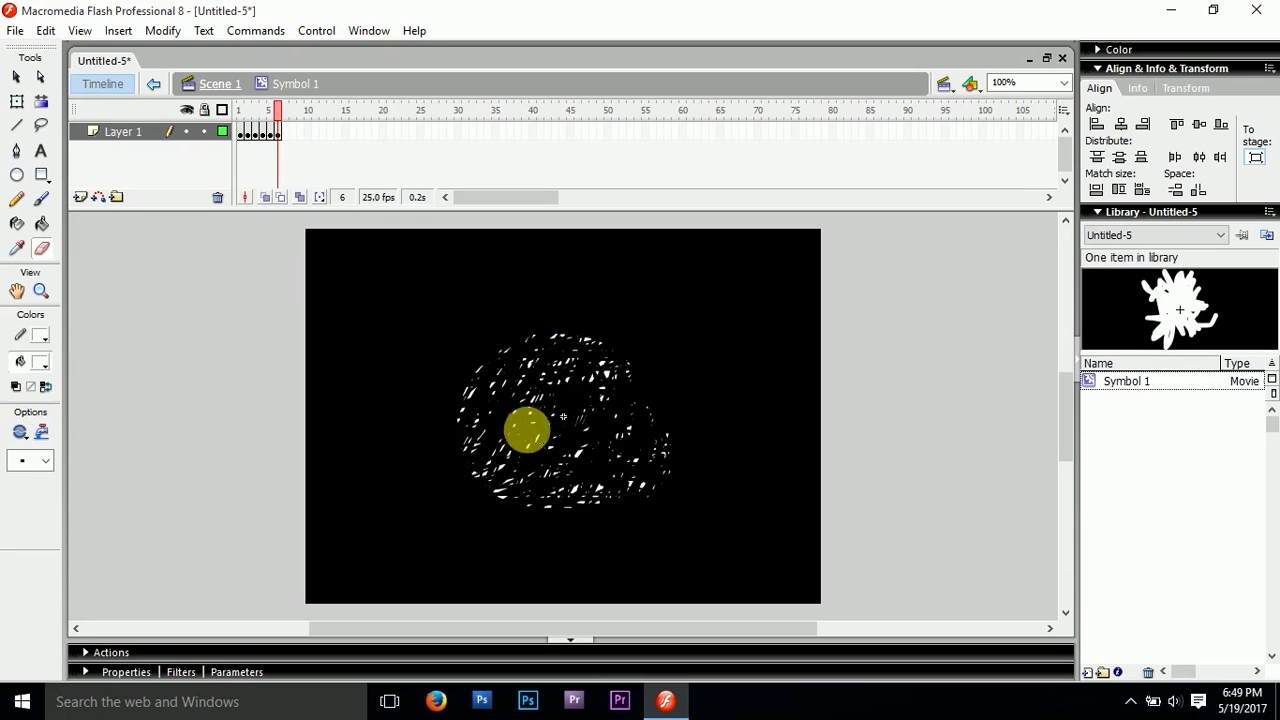
left_click_drag(538, 340, 522, 390)
left_click_drag(580, 318, 592, 440)
mouse_move(618, 422)
left_mouse_down()
mouse_move(557, 484)
mouse_move(565, 443)
mouse_move(648, 420)
left_mouse_up()
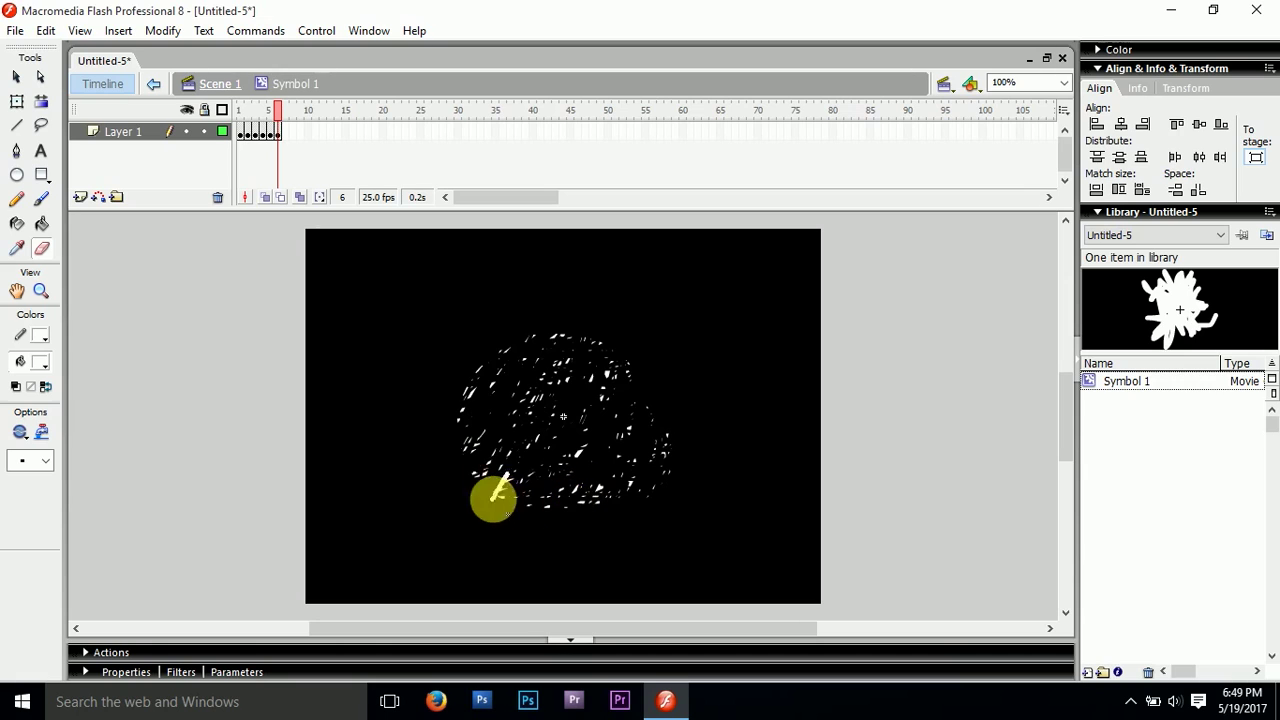
left_click_drag(602, 434, 632, 410)
mouse_move(580, 448)
left_mouse_down()
mouse_move(575, 502)
mouse_move(578, 446)
left_mouse_up()
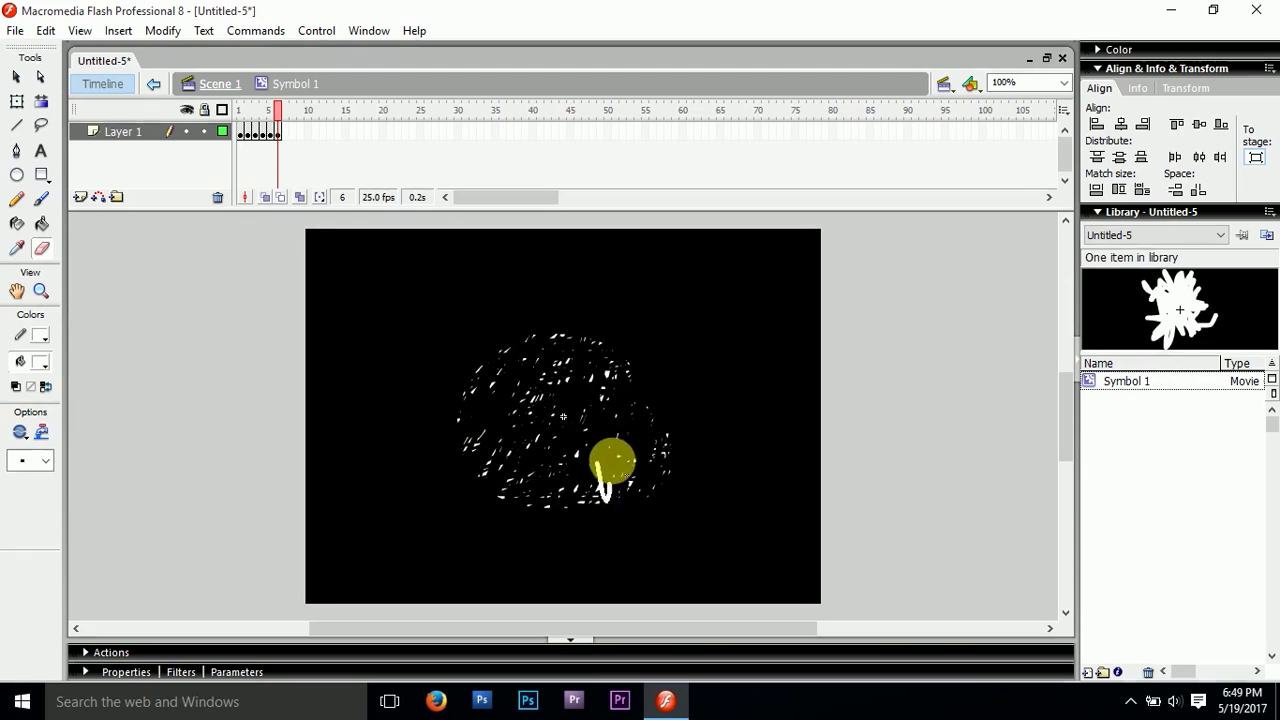
left_click_drag(591, 393, 640, 409)
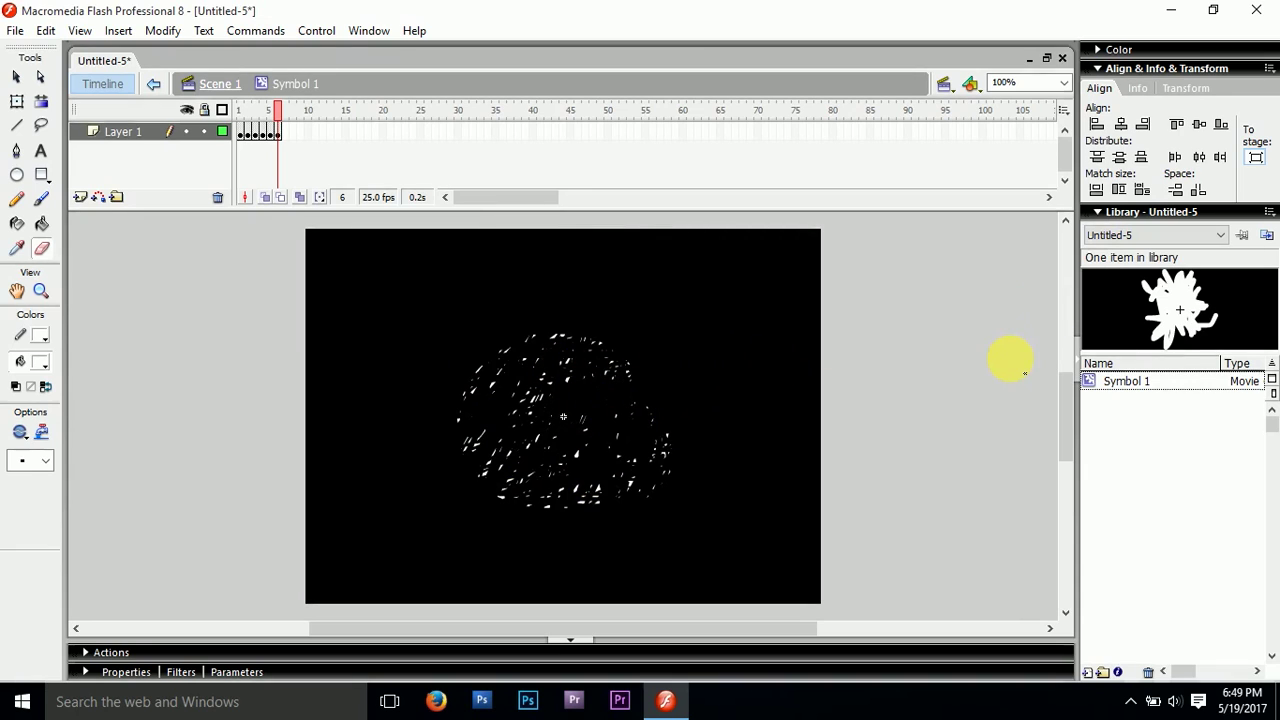
Leave the symbol's editing mode, return to Scene 1 and deselect the instance
key("v")
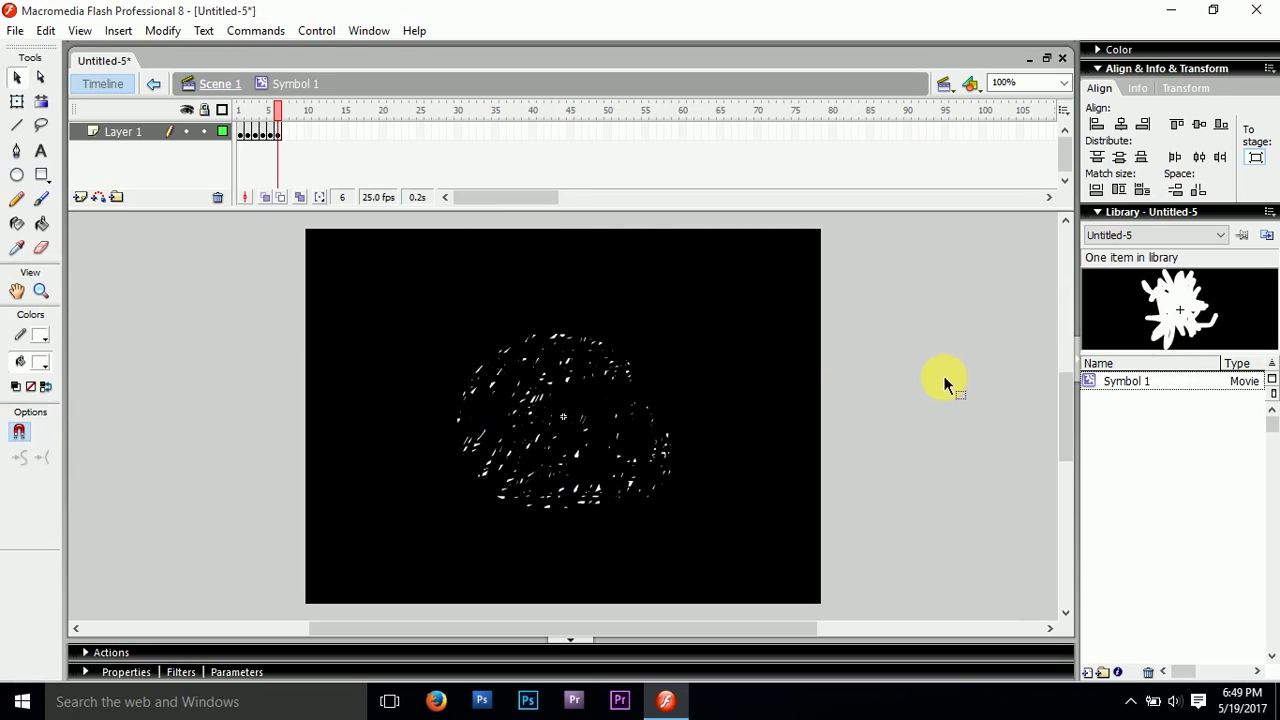
double_click(881, 333)
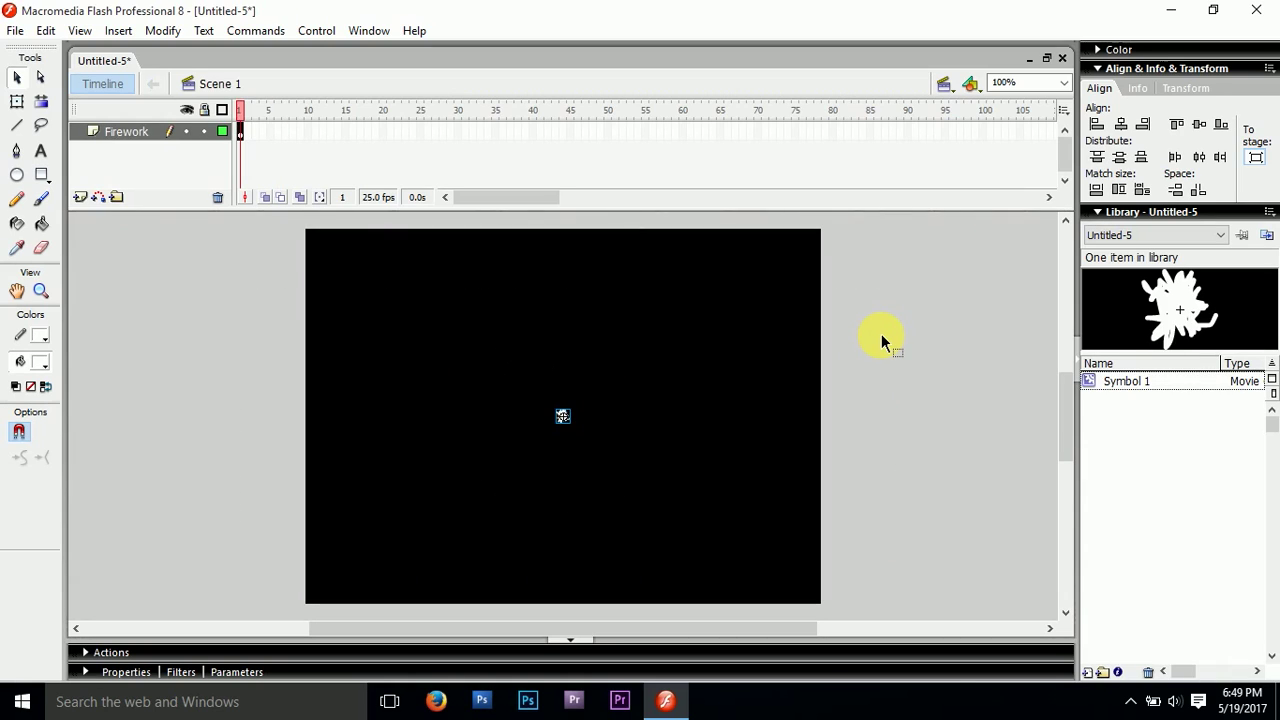
left_click(881, 329)
Open the burst symbol on the stage down to its drawing object and return to Scene 1
double_click(561, 422)
double_click(564, 417)
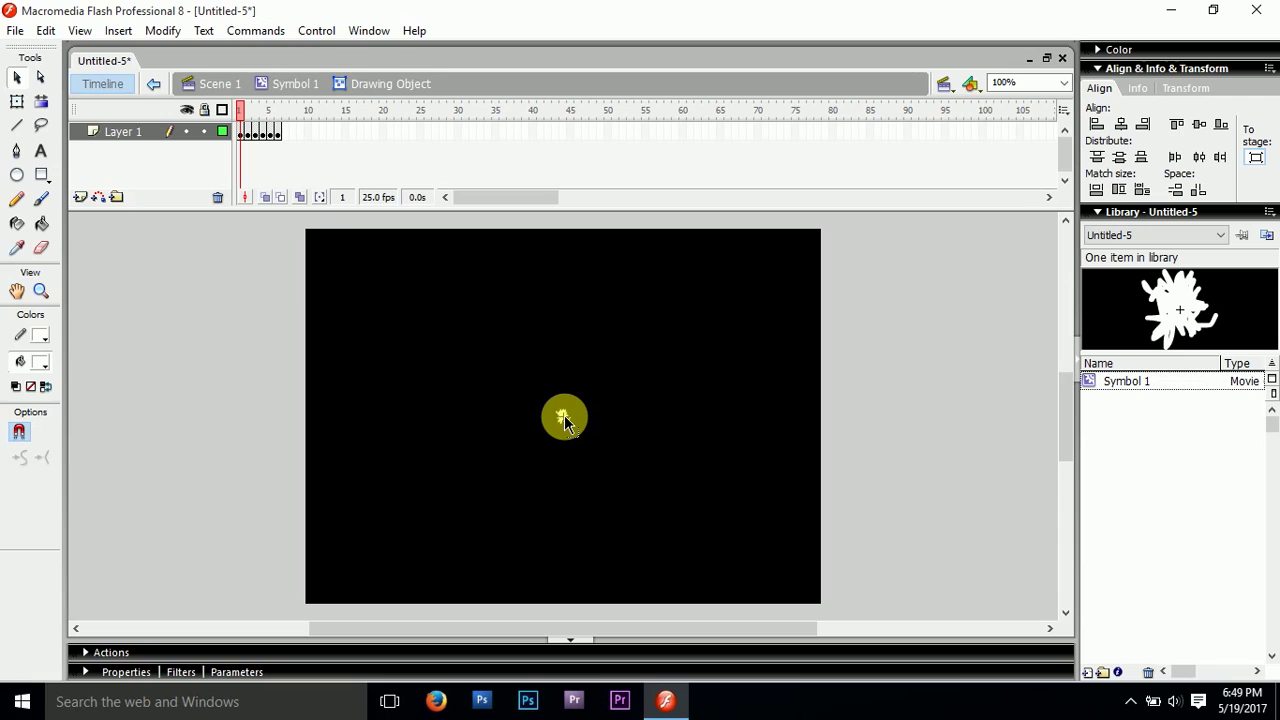
double_click(884, 422)
double_click(884, 422)
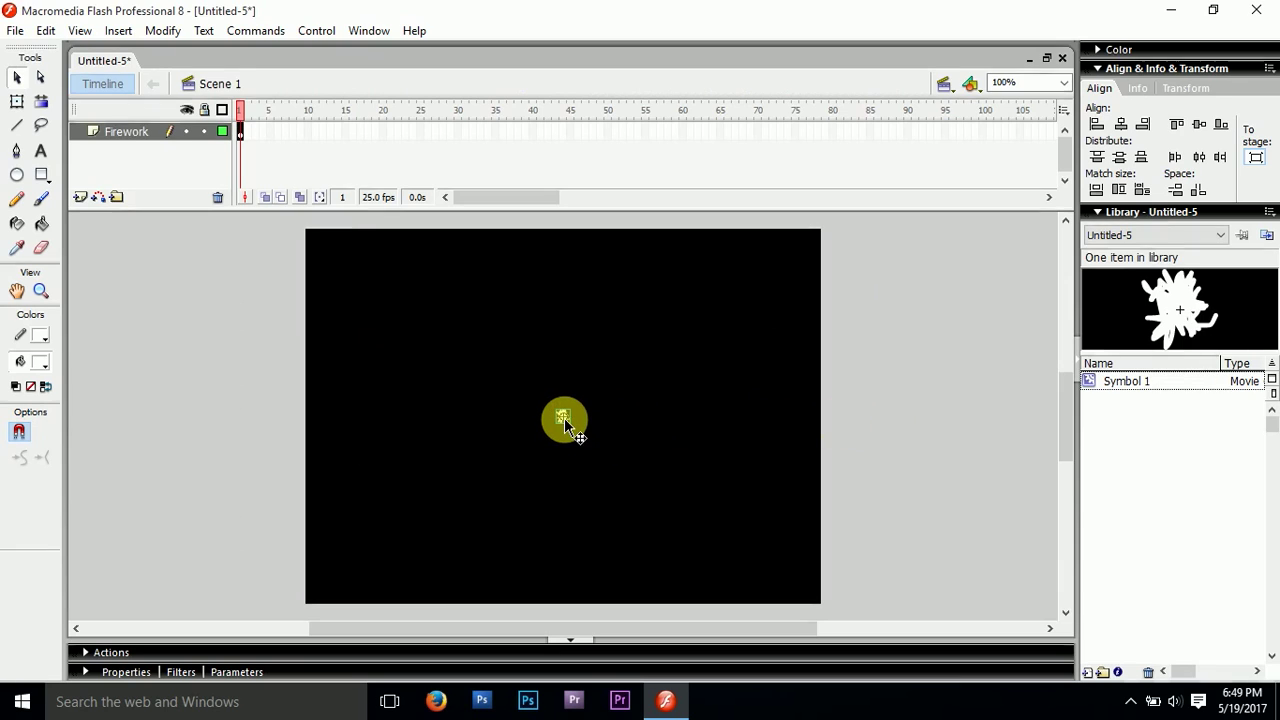
Select the burst instance on the stage and test the movie
left_click(564, 418)
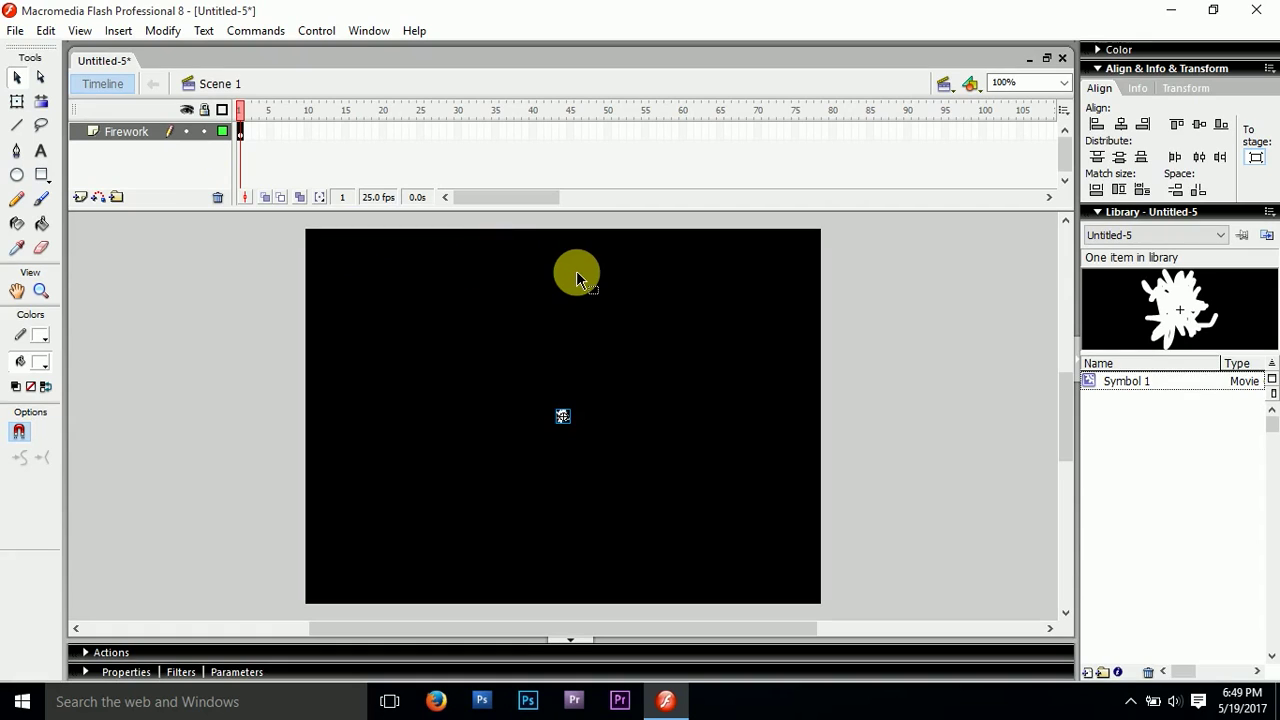
key("ctrl+Return")
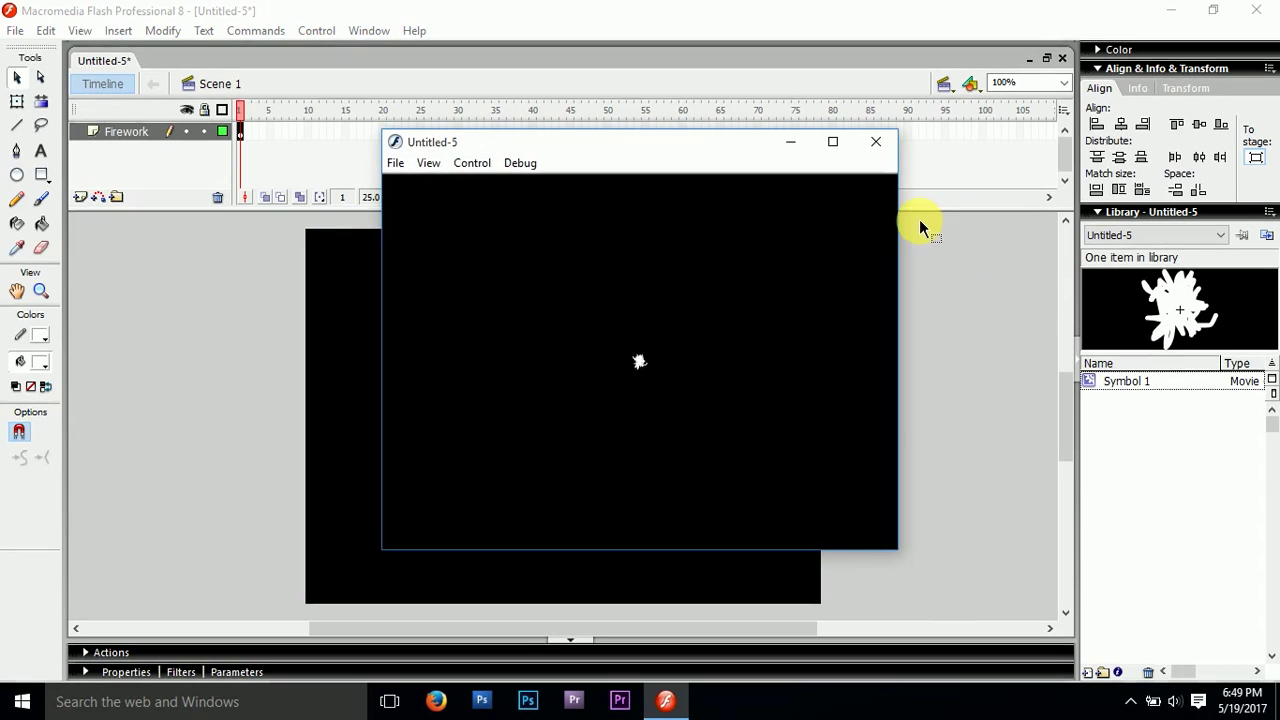
Close the movie preview and open the burst symbol on the stage for editing
left_click(884, 147)
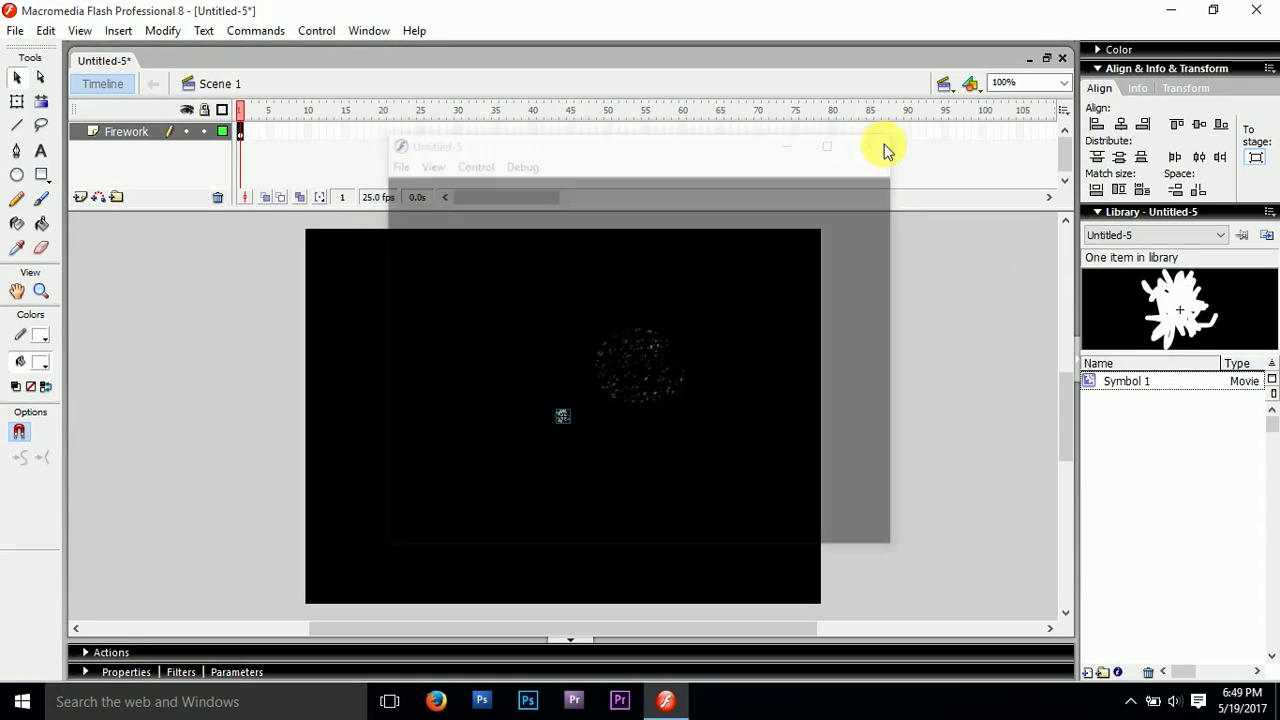
double_click(562, 418)
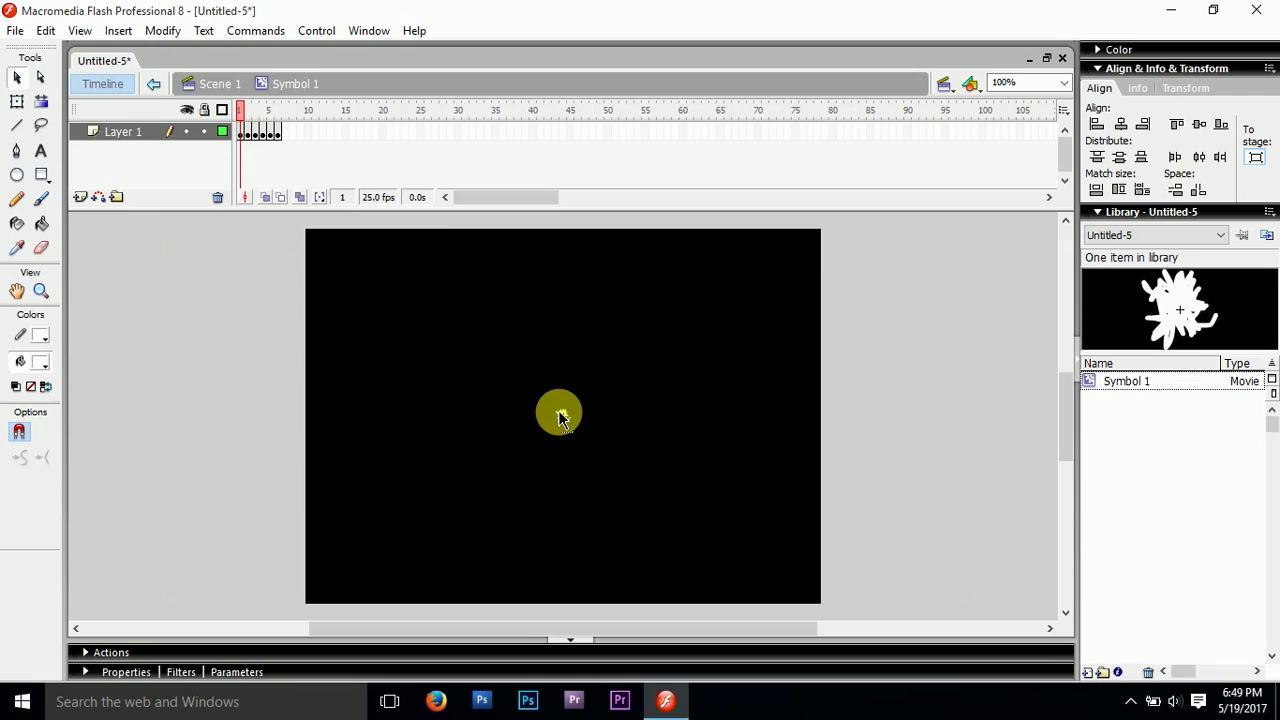
right_click(287, 129)
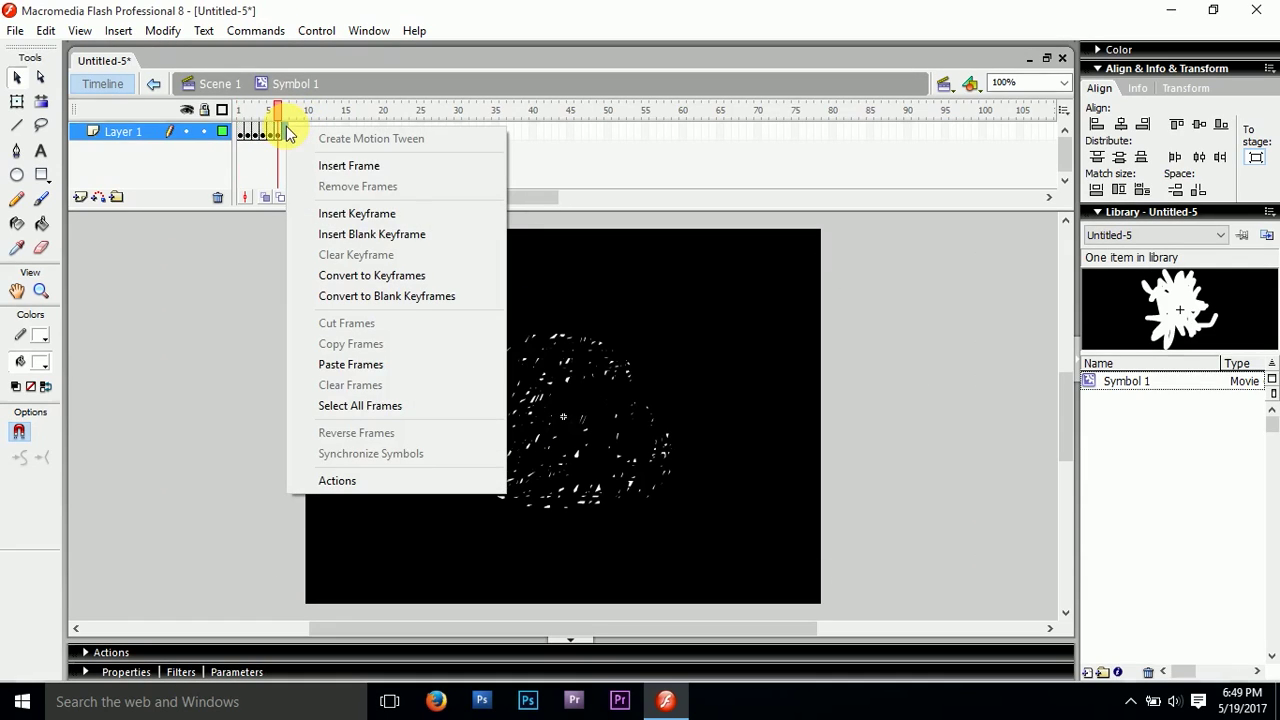
left_click(843, 410)
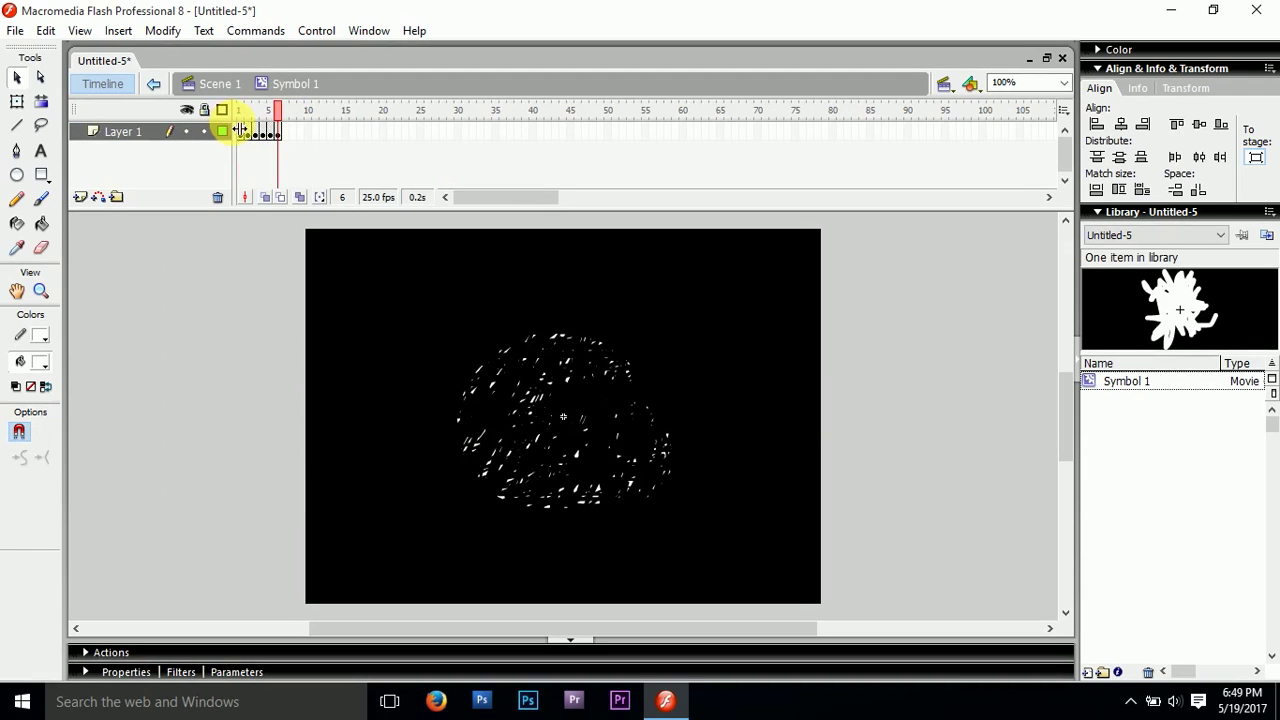
Reverse the order of frames 1 to 6 in the burst symbol and test the movie
left_click_drag(242, 136, 279, 128)
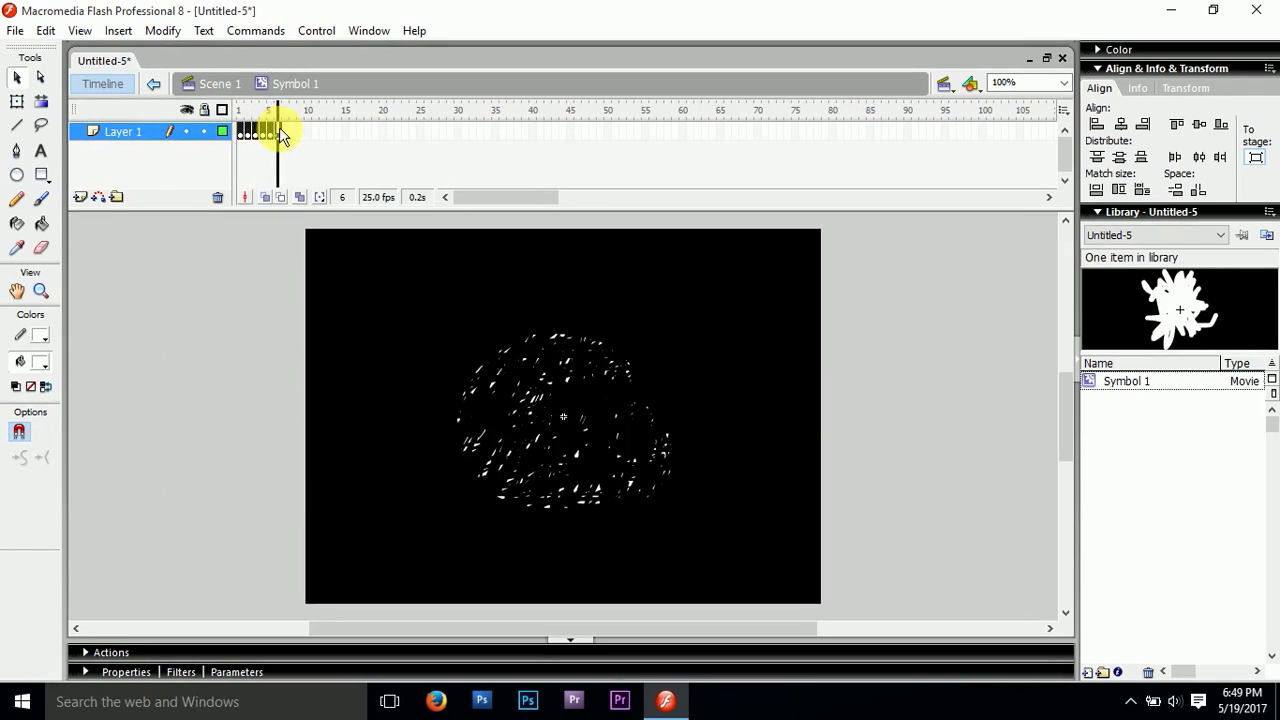
right_click(281, 131)
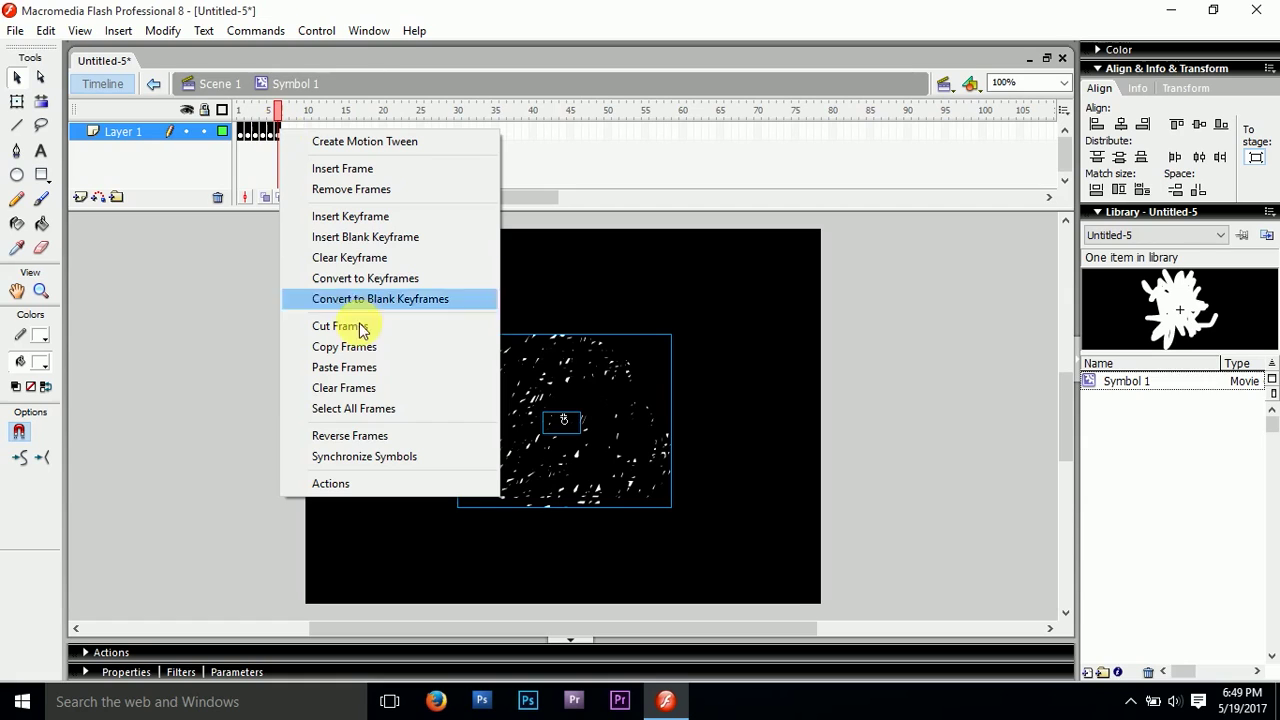
left_click(362, 437)
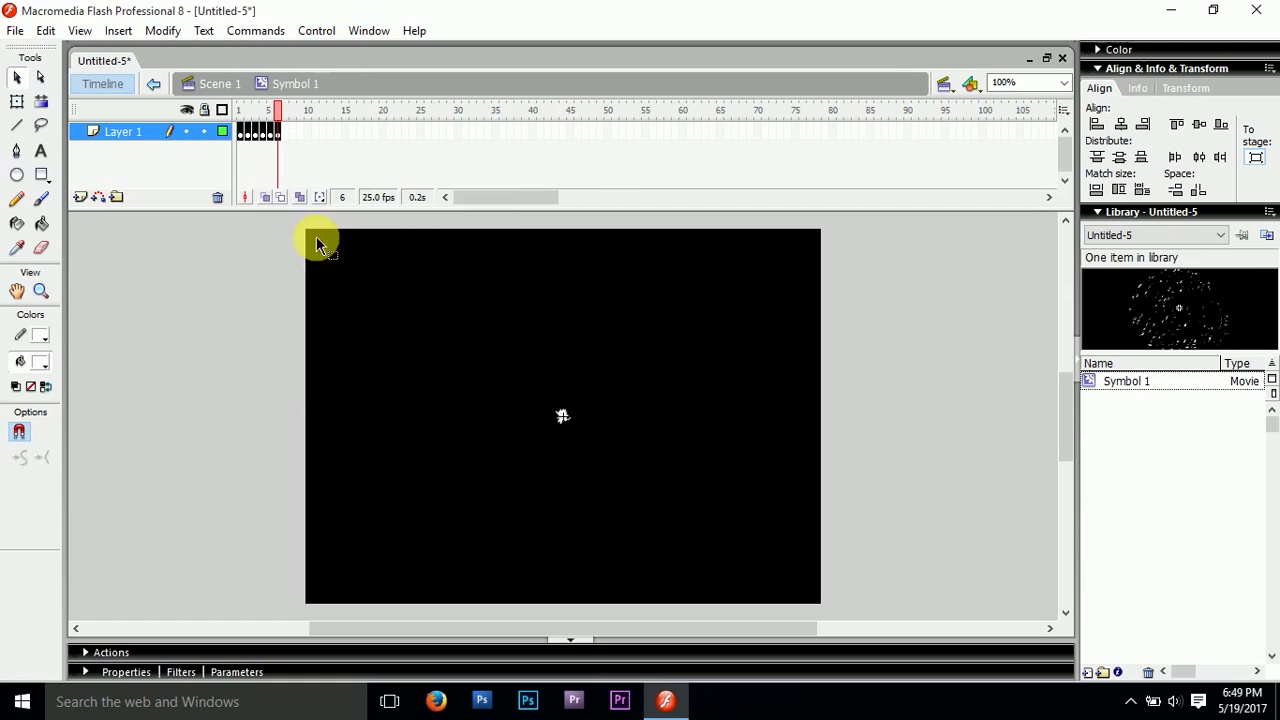
mouse_move(279, 112)
left_mouse_down()
mouse_move(243, 114)
mouse_move(294, 114)
mouse_move(279, 112)
left_mouse_up()
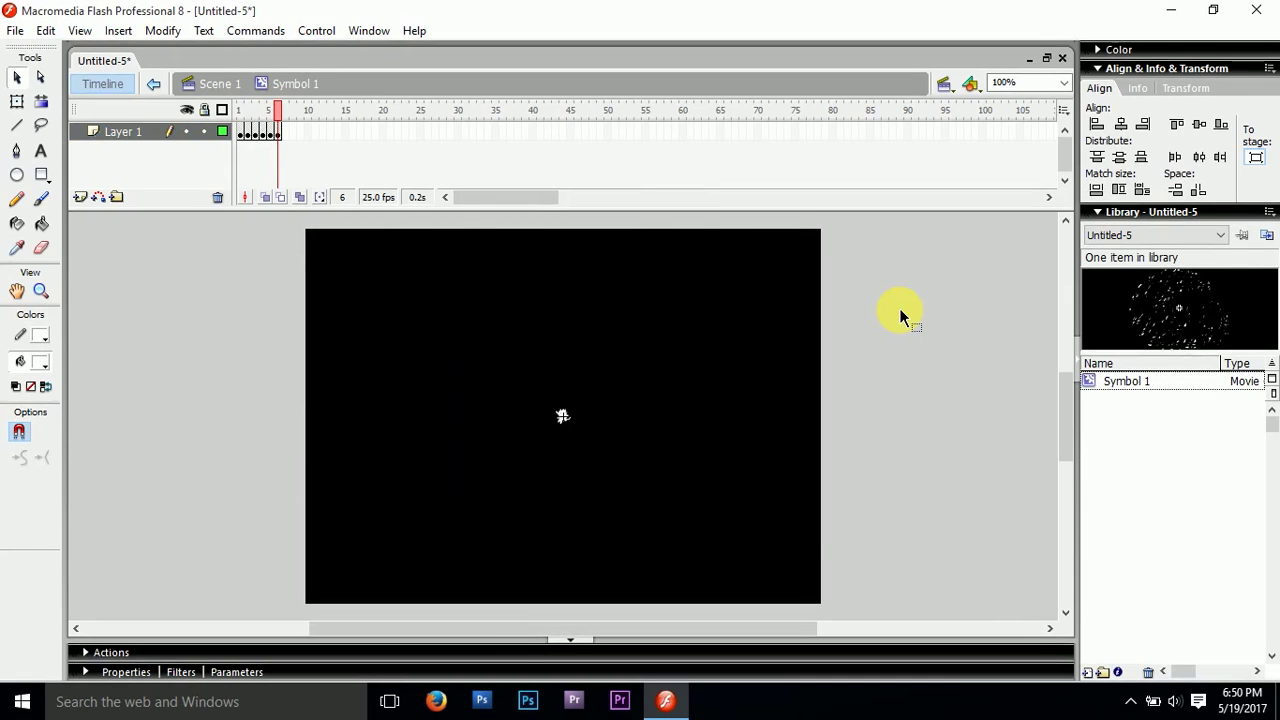
key("ctrl+Return")
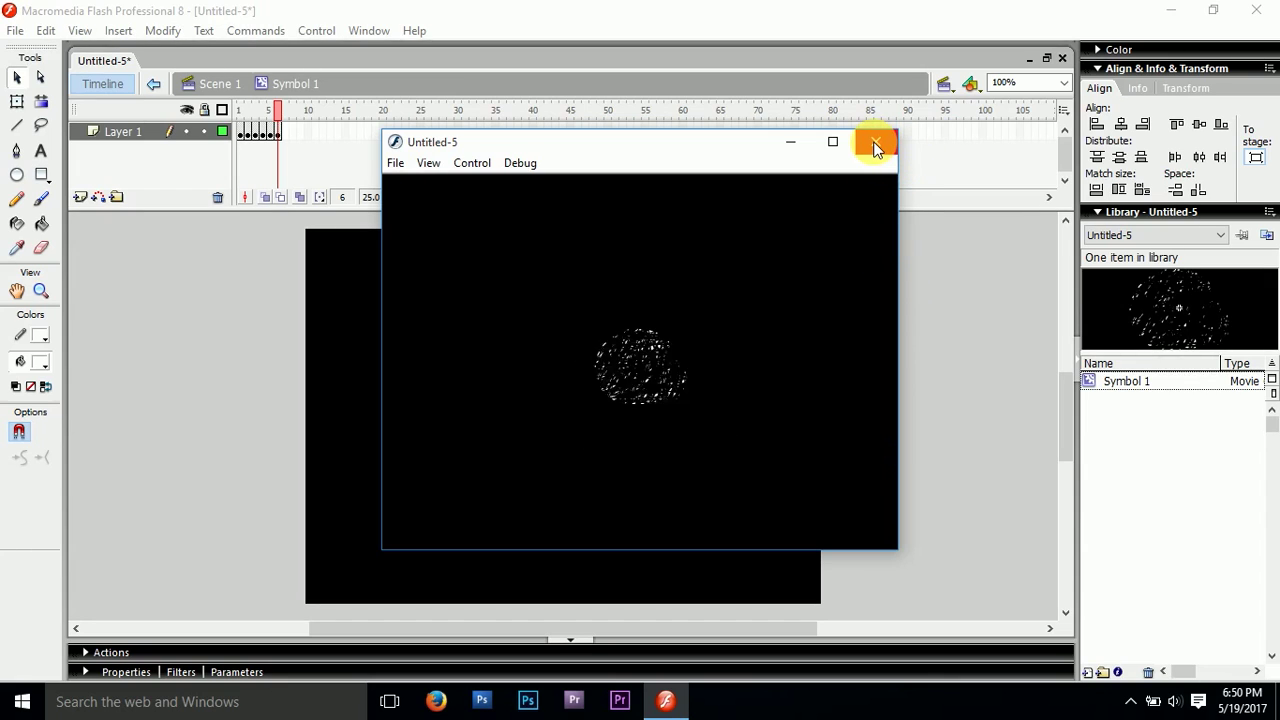
left_click(875, 145)
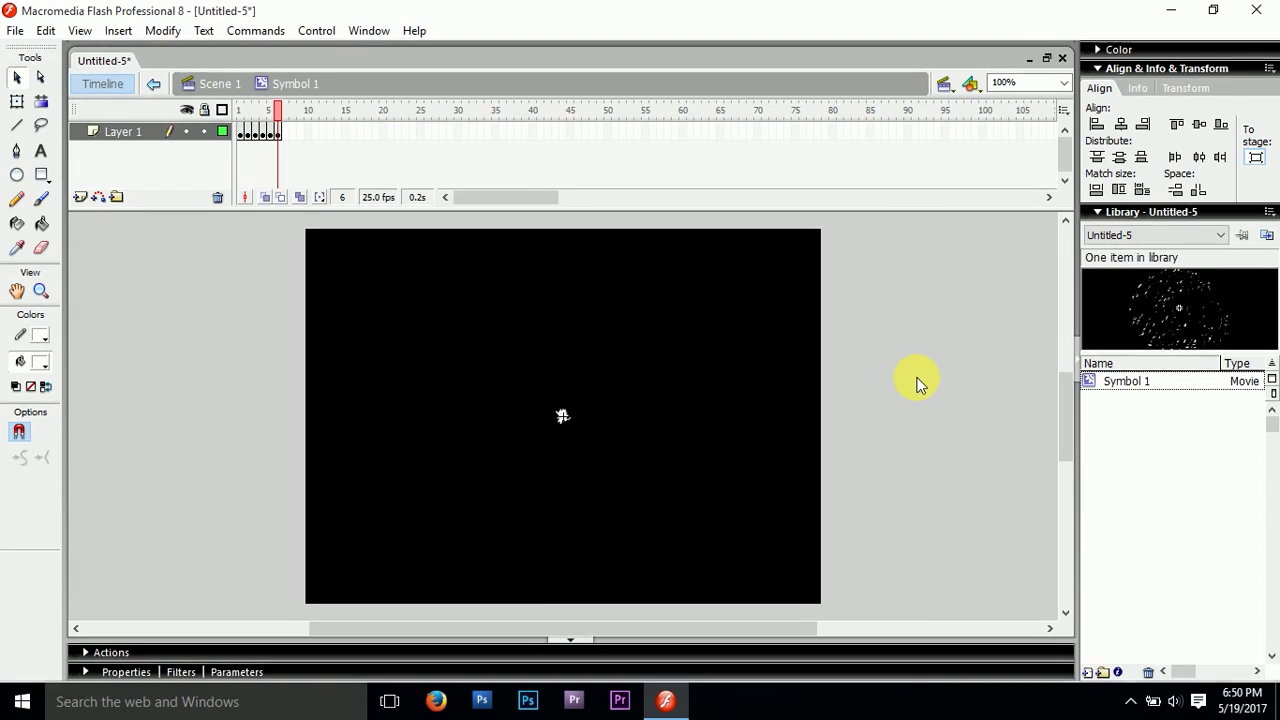
Undo the frame reversal in the burst symbol and test the movie again
key("ctrl+alt+v")
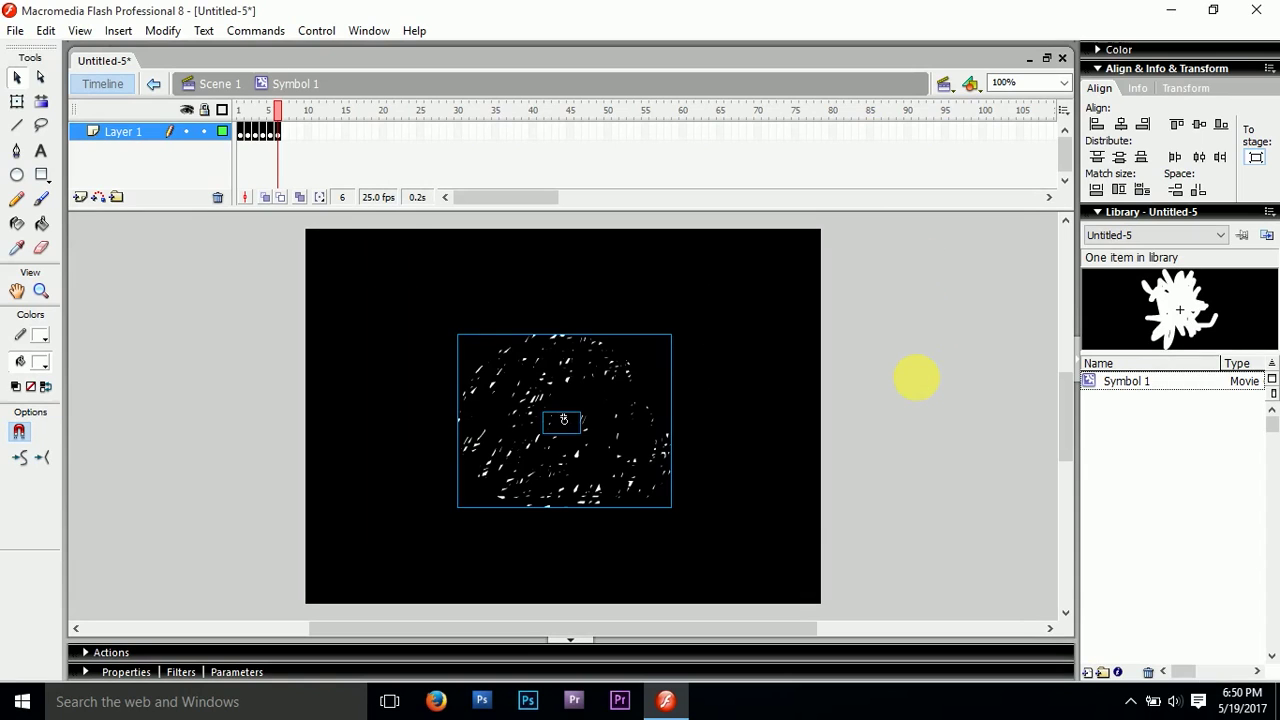
left_click(920, 385)
key("ctrl+Return")
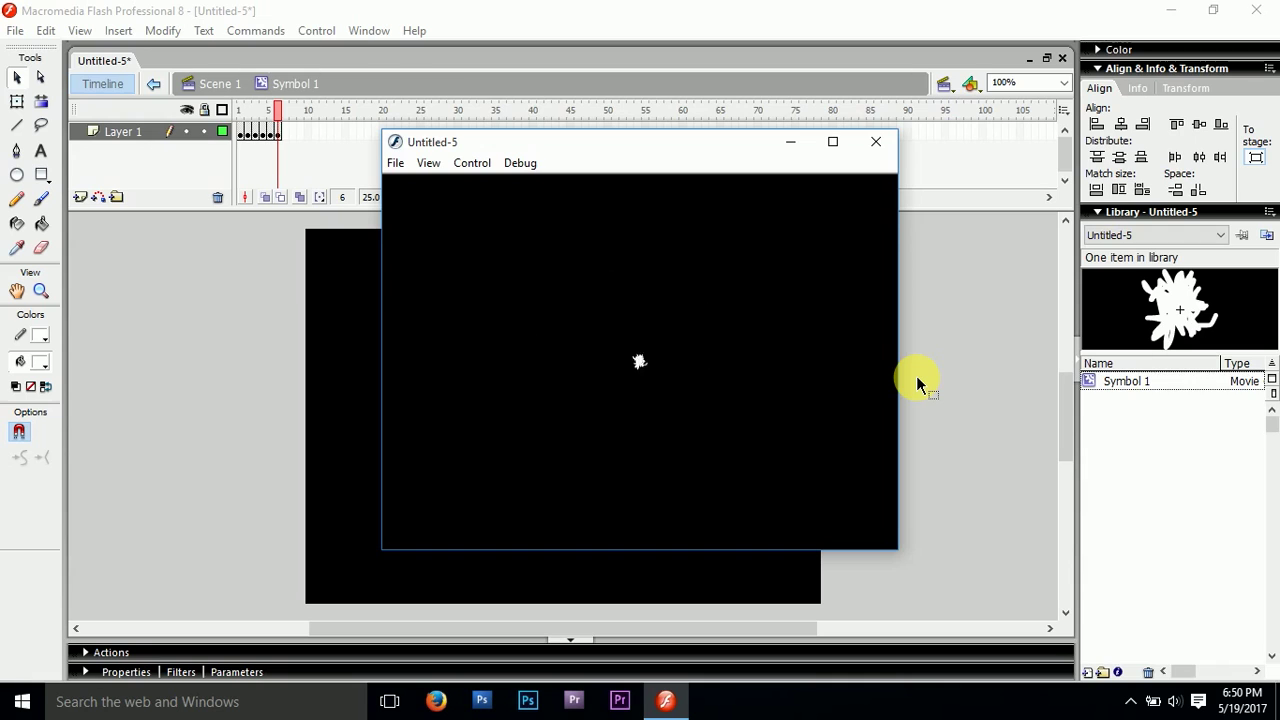
left_click(876, 142)
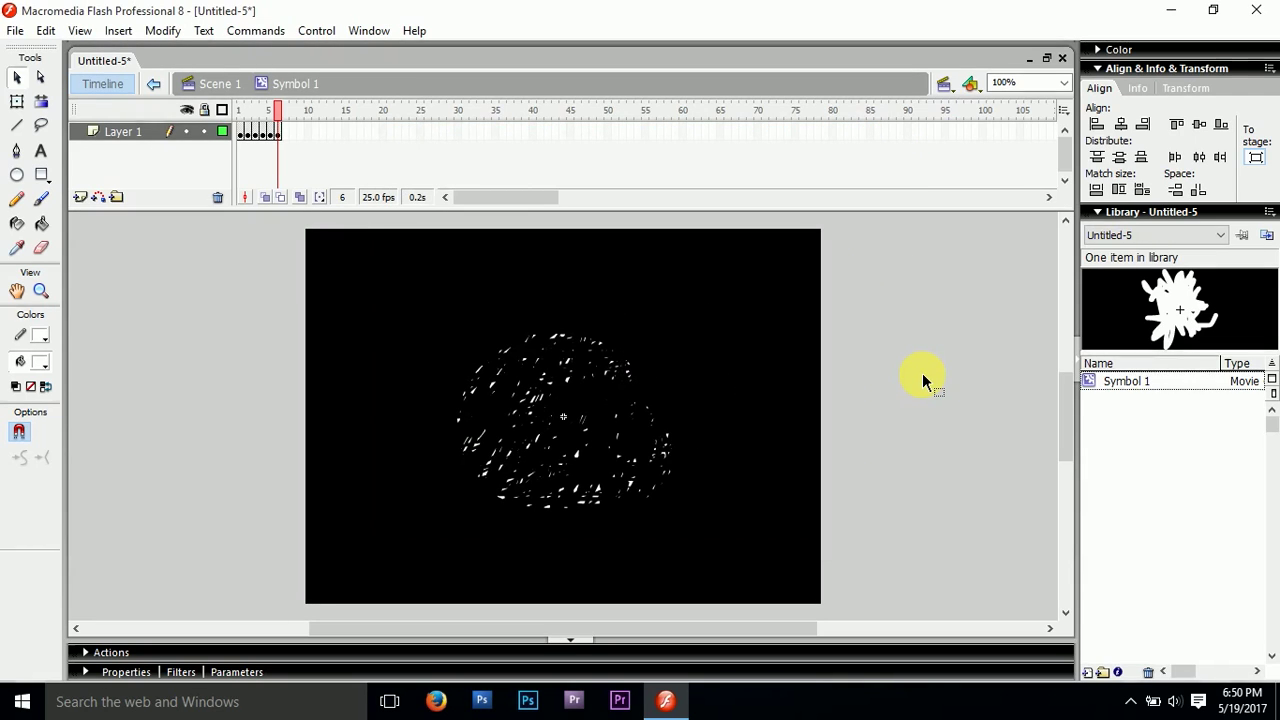
Scrub through the burst symbol's frames from 1 to 6 and return to Scene 1
key("Home")
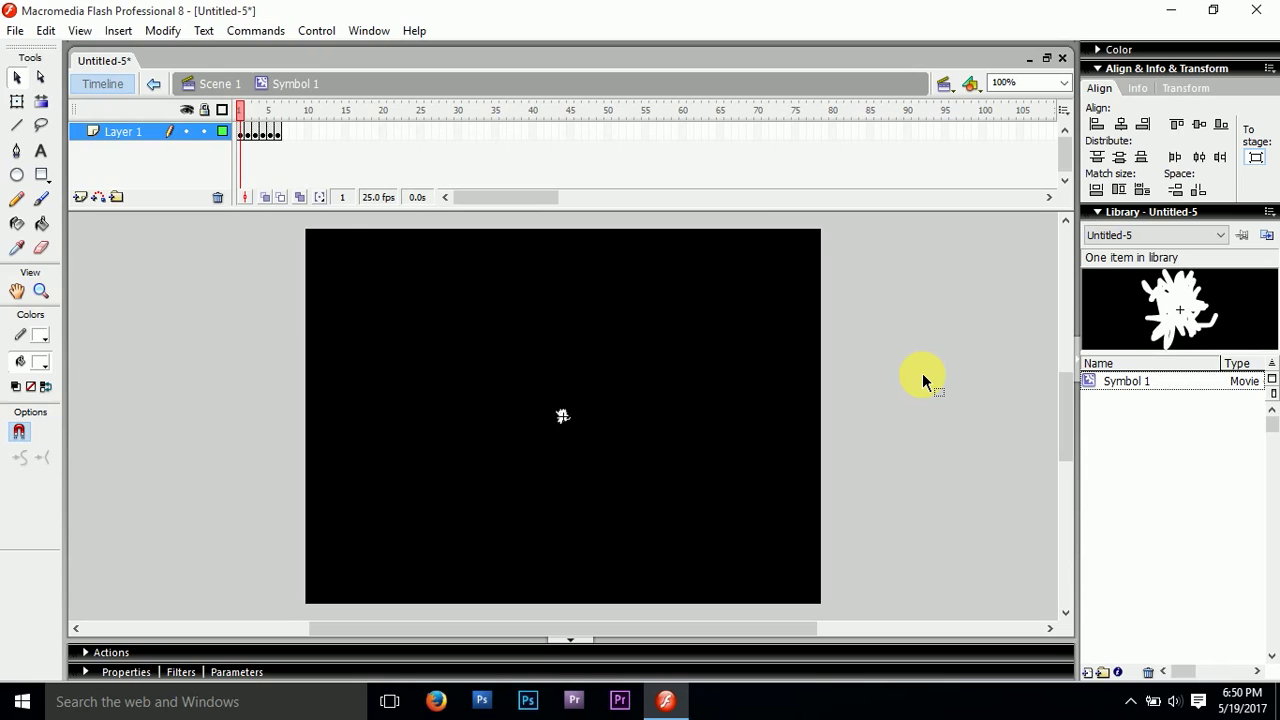
left_click_drag(239, 110, 303, 123)
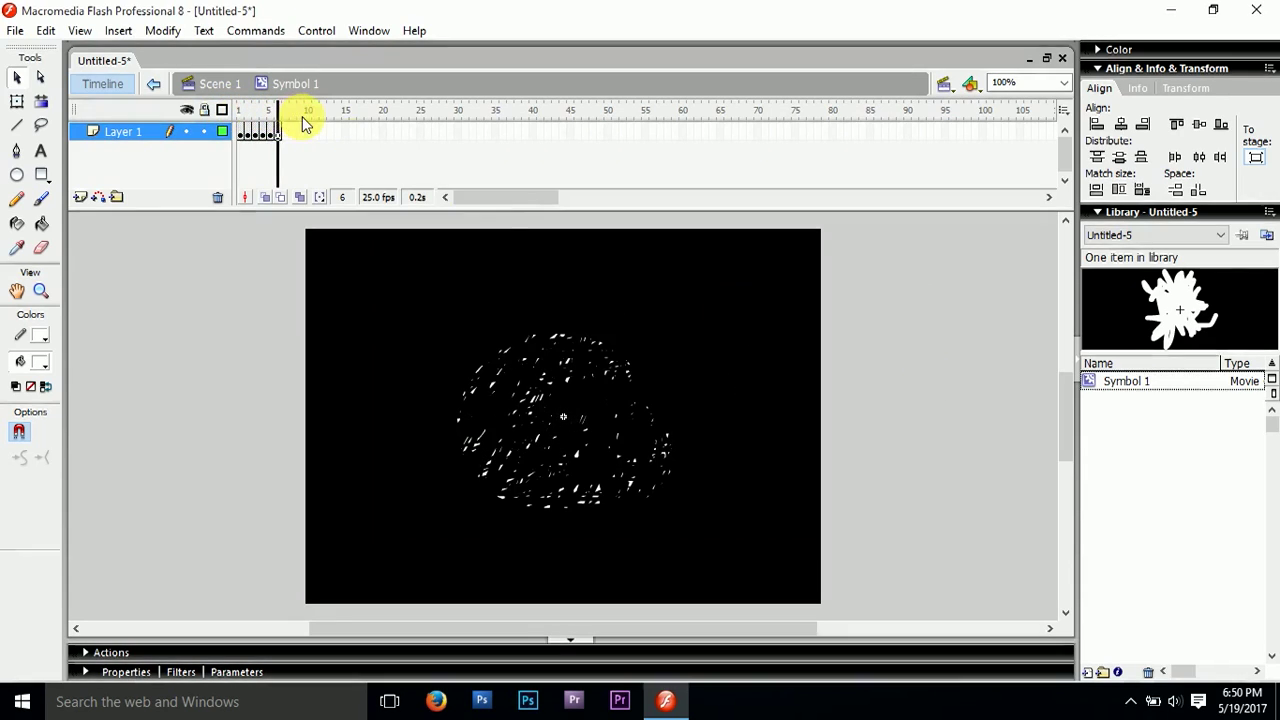
double_click(861, 353)
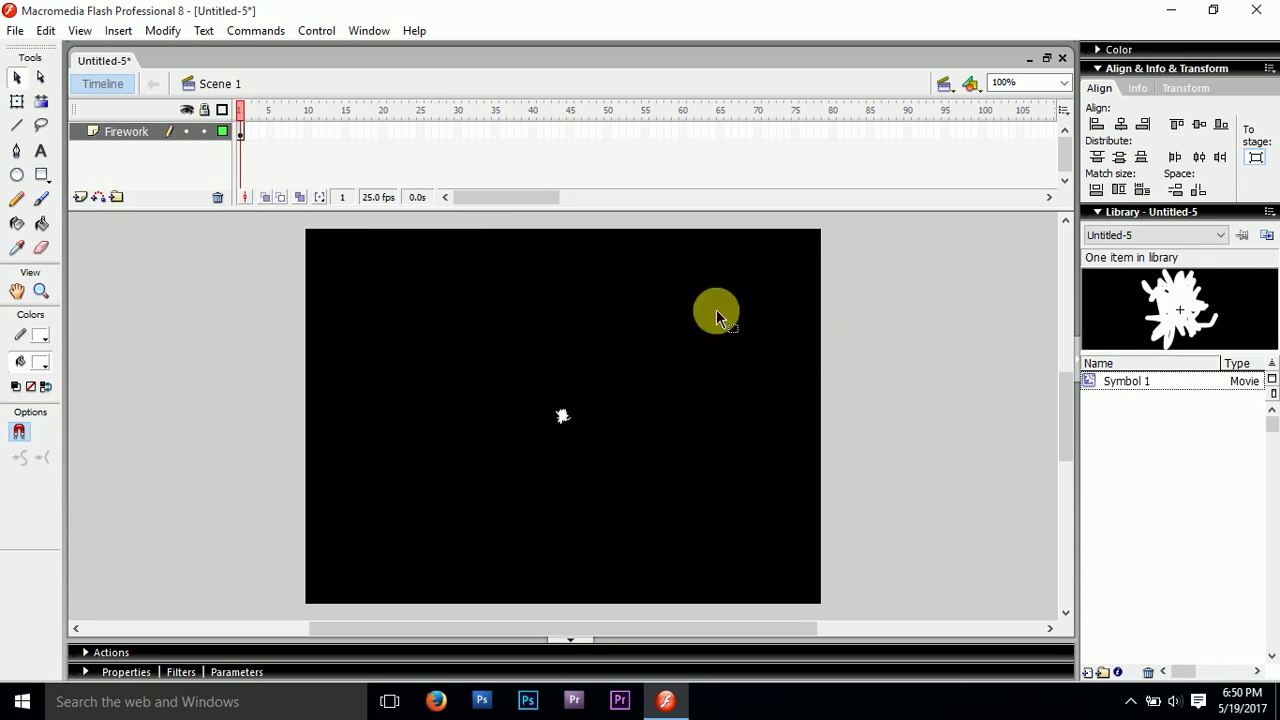
double_click(561, 415)
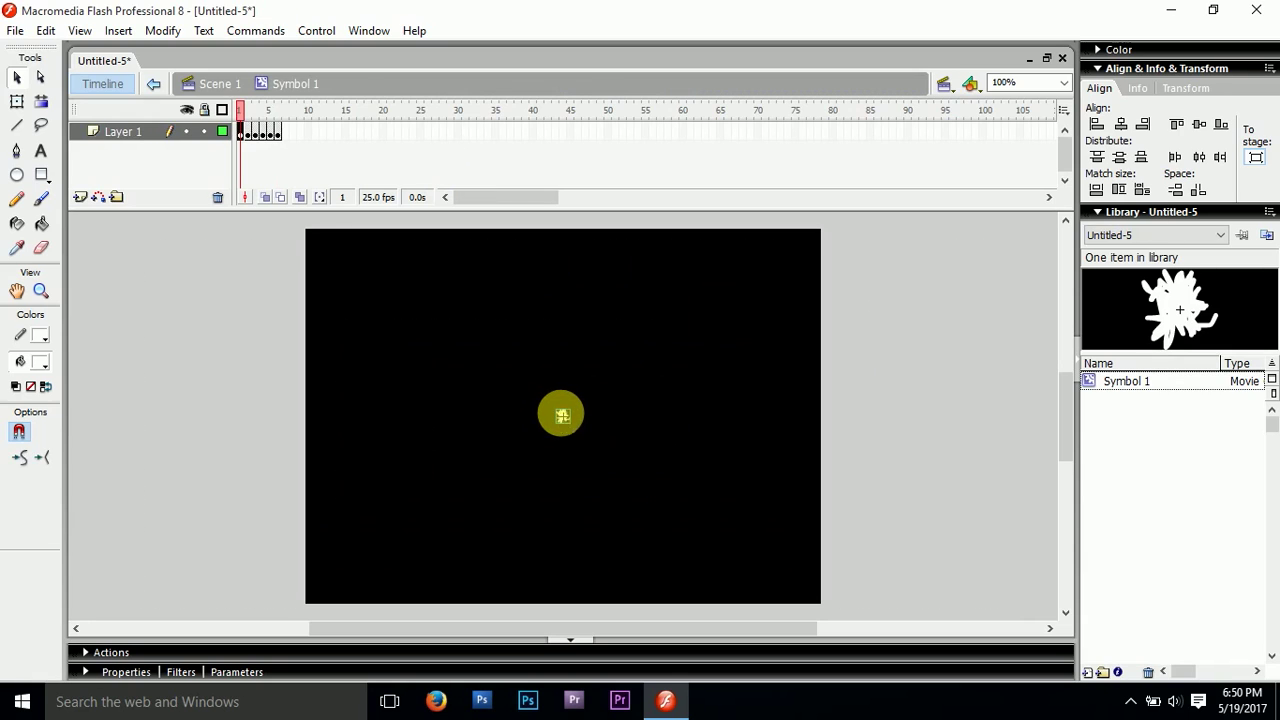
double_click(881, 367)
double_click(881, 366)
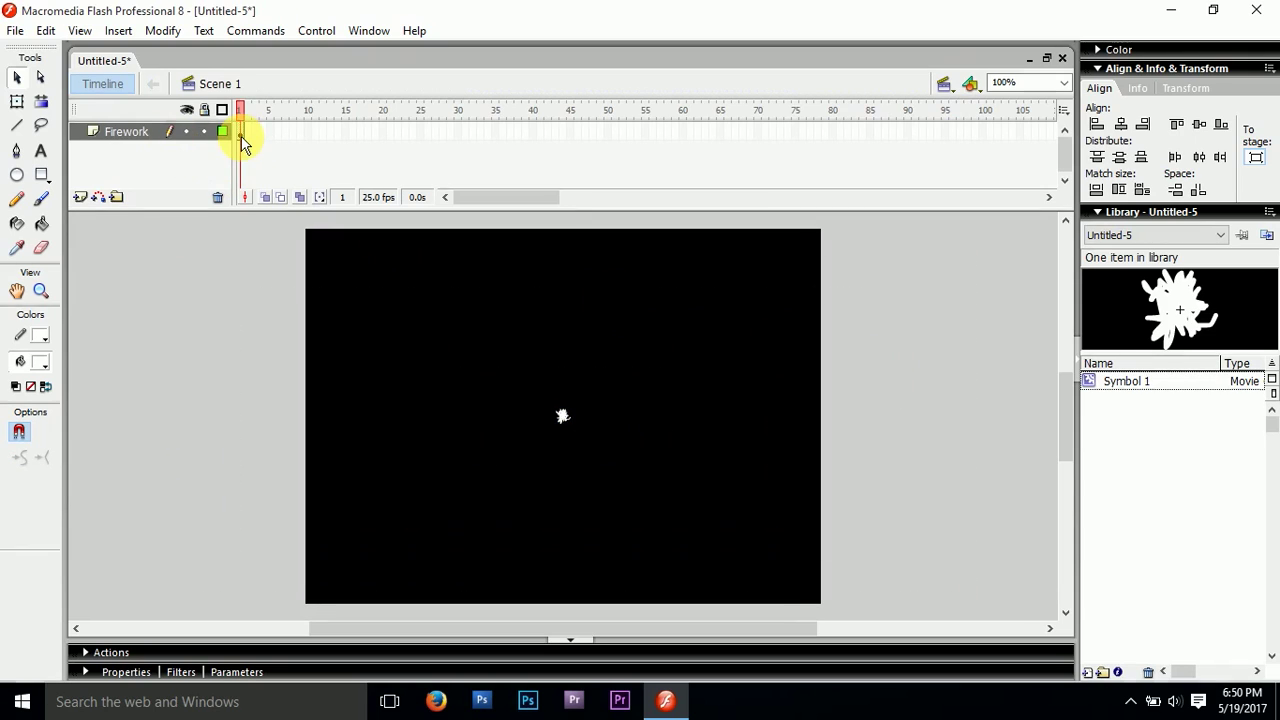
Add a new layer above the Firework layer in Scene 1
left_click(82, 200)
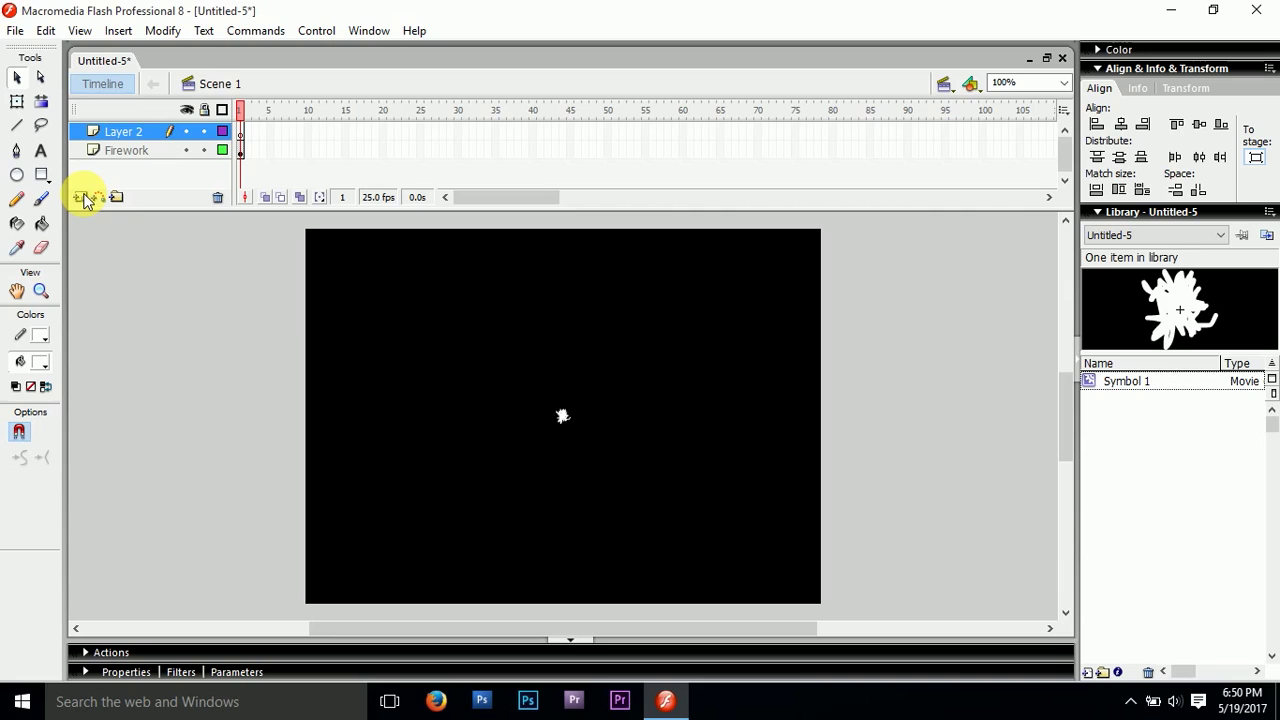
left_click(560, 416)
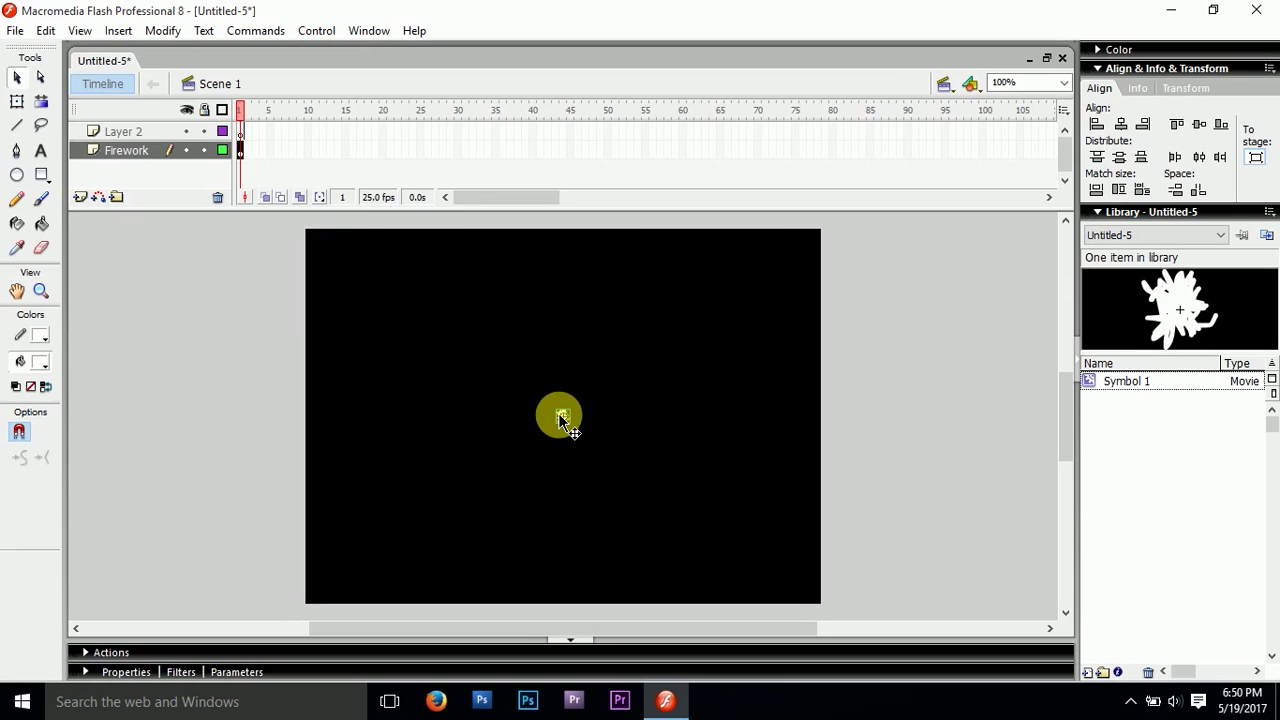
right_click(240, 155)
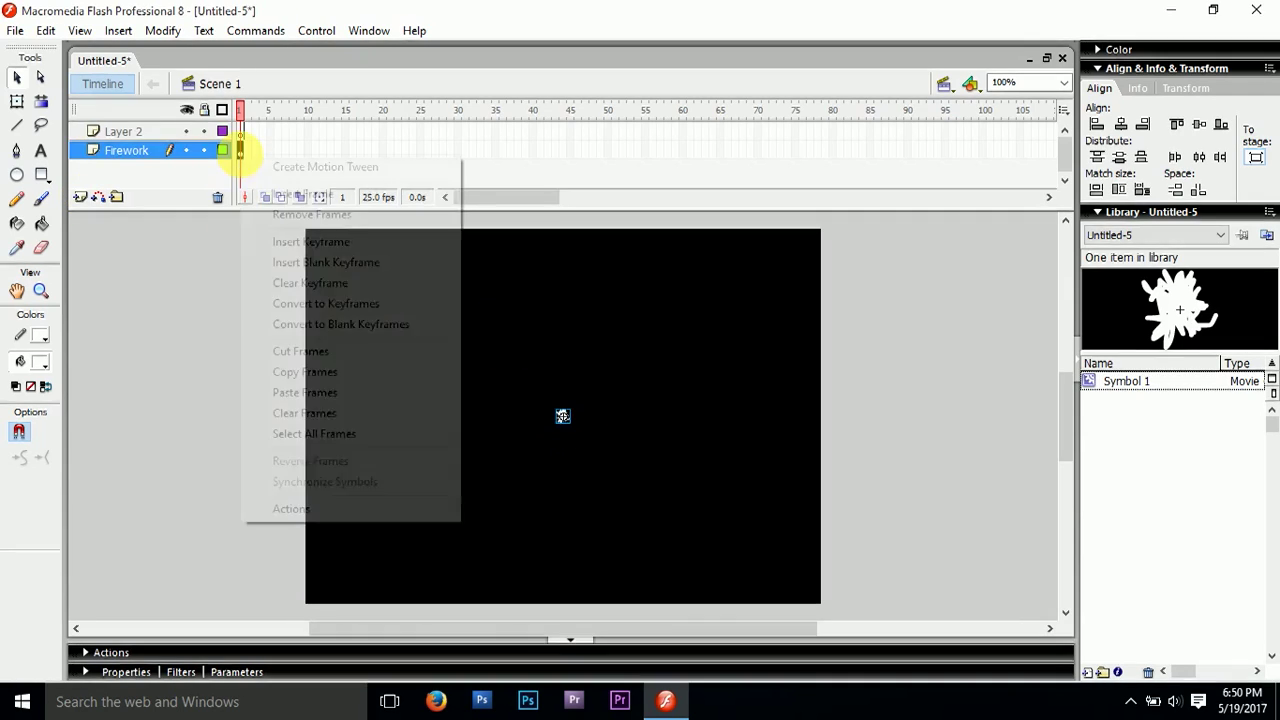
left_click(861, 381)
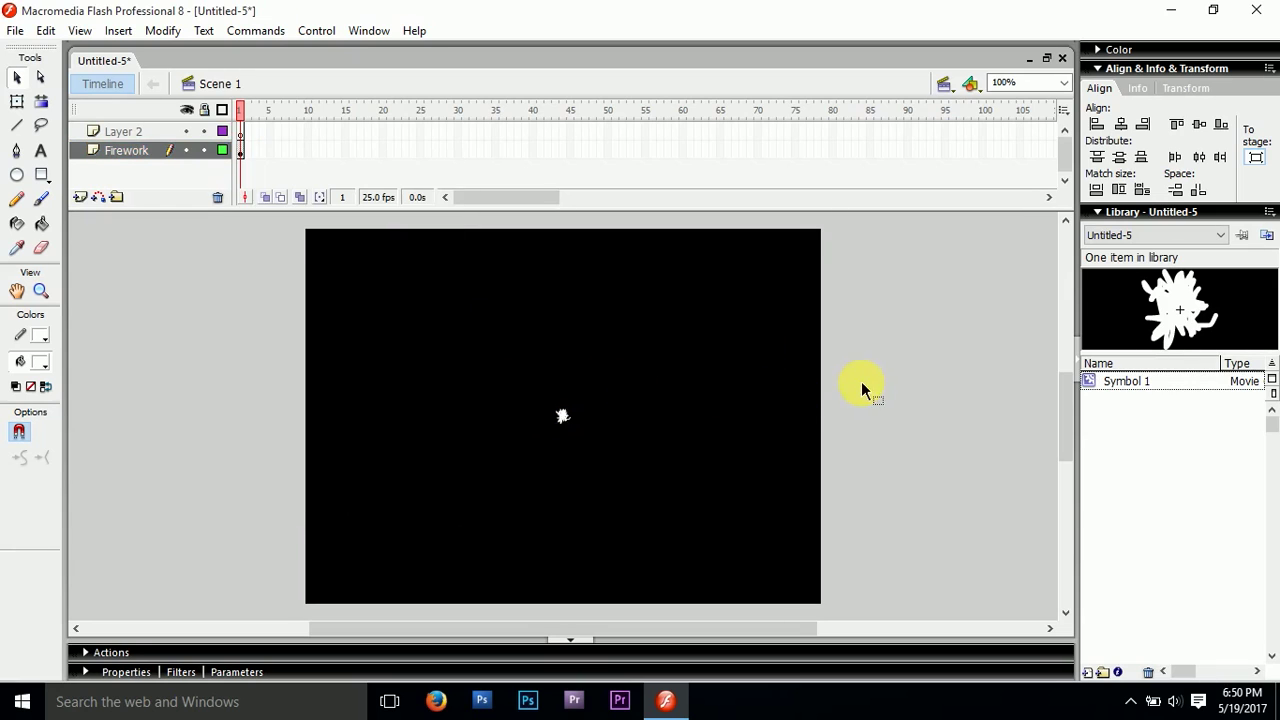
Rename the Firework layer as "Firework 1"
double_click(153, 151)
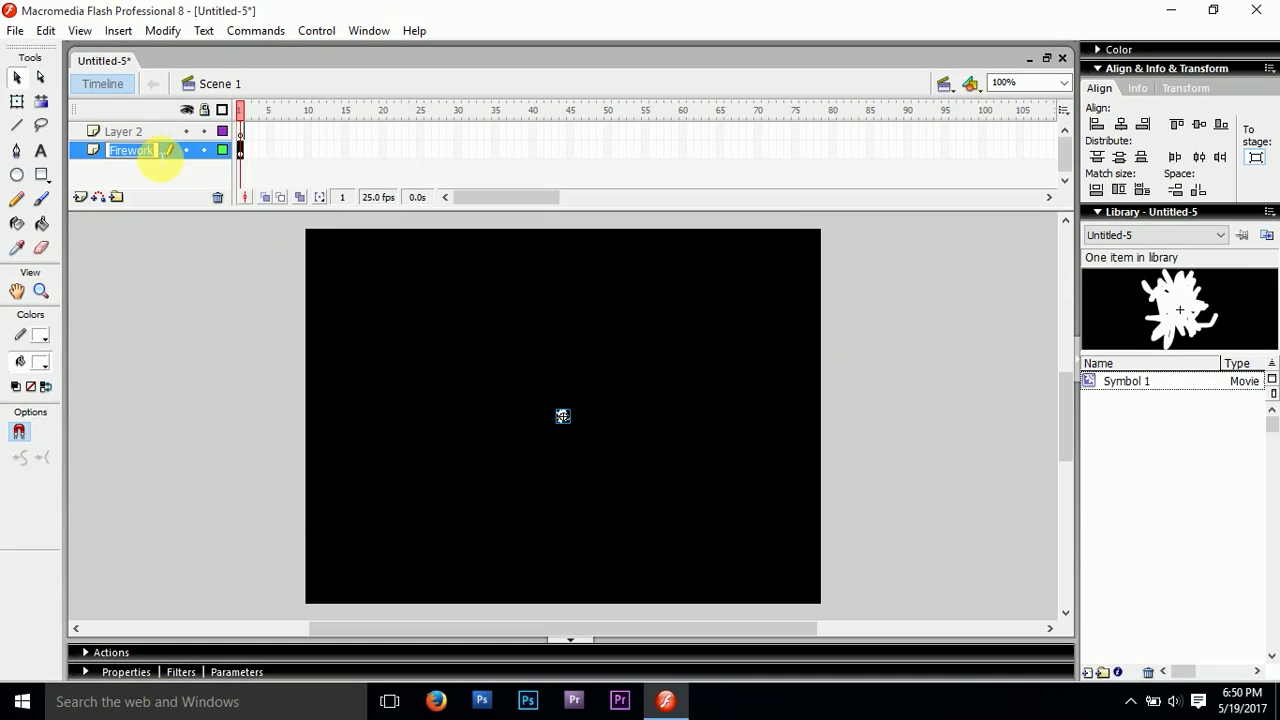
left_click(160, 151)
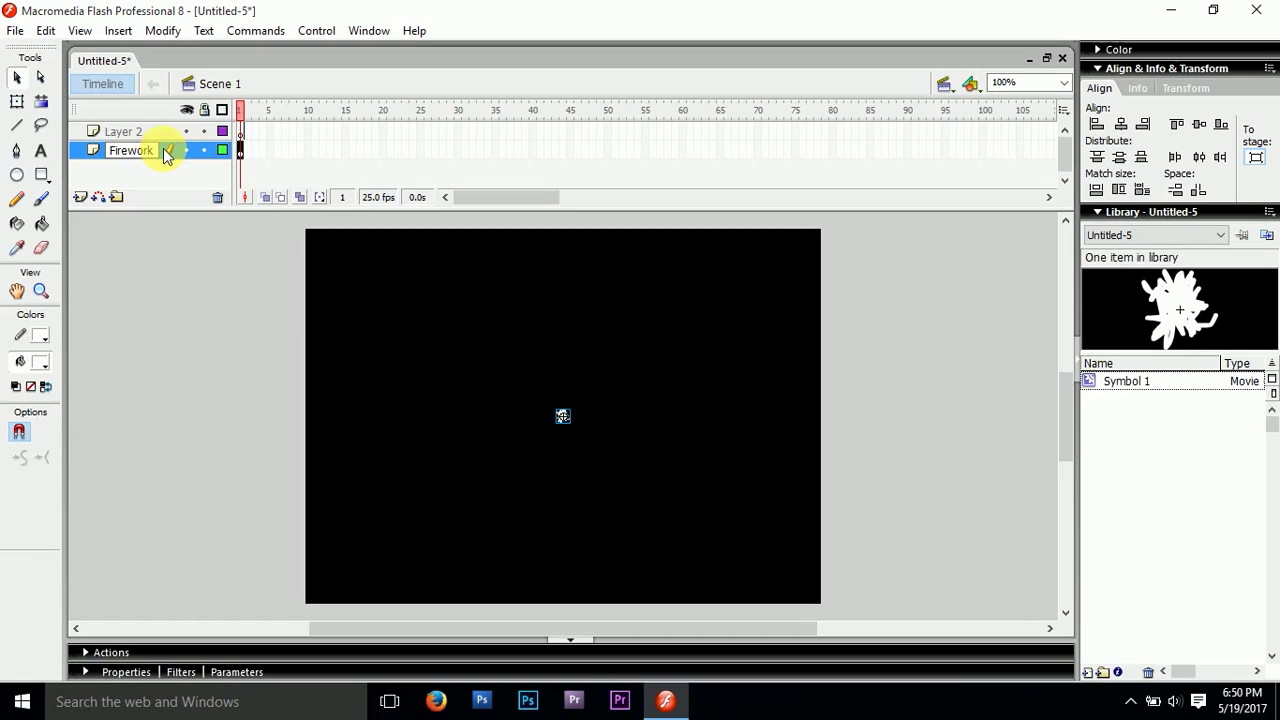
type("1")
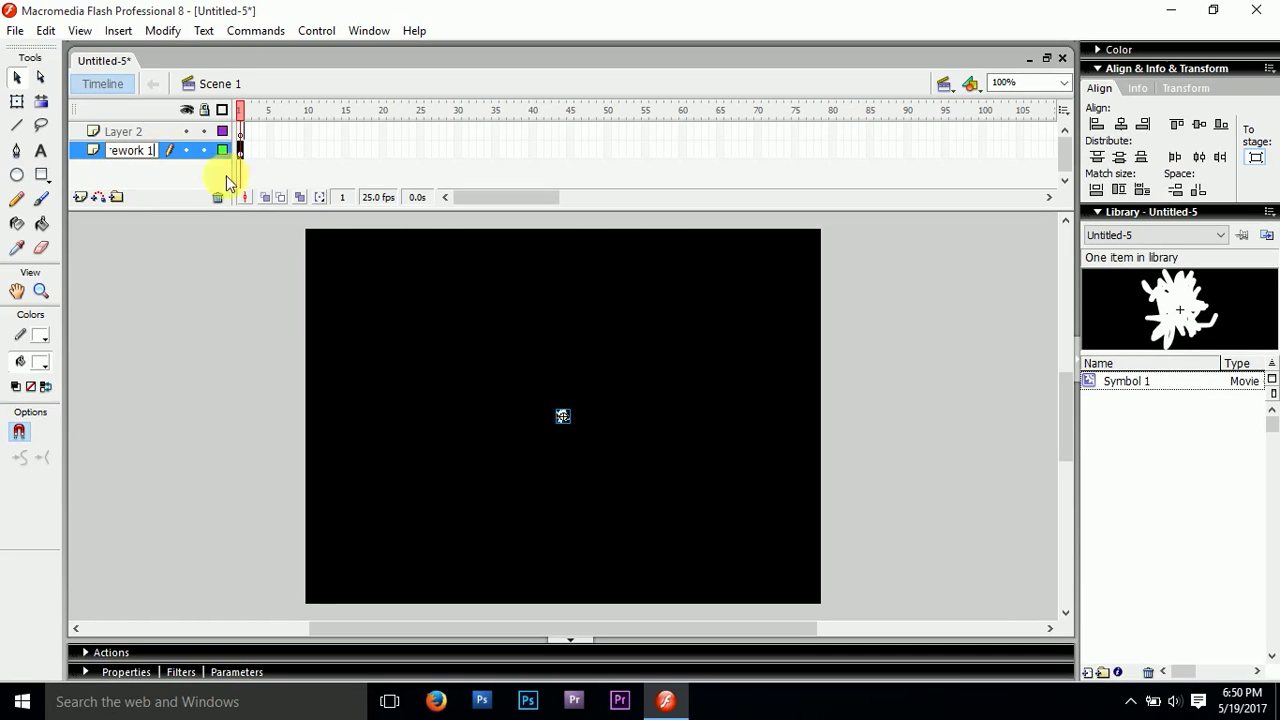
left_click(922, 344)
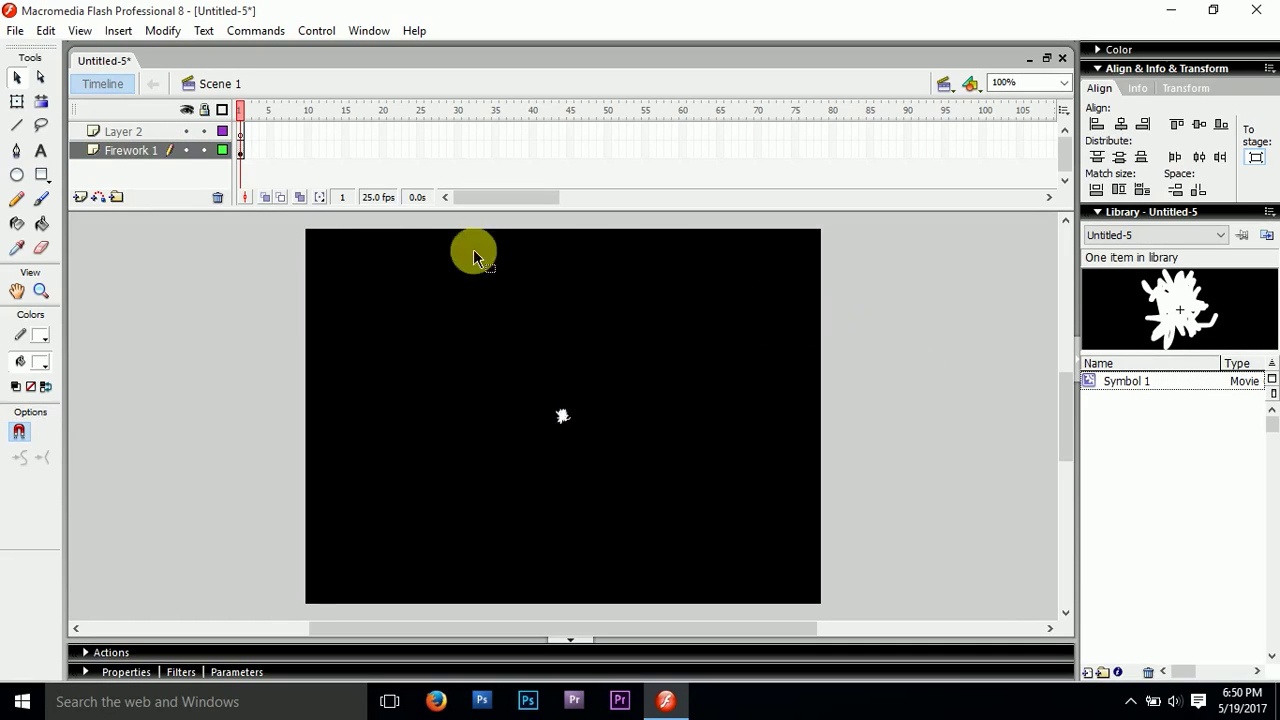
Rename the new Layer 2 as "Firework 2"
double_click(135, 131)
right_click(135, 133)
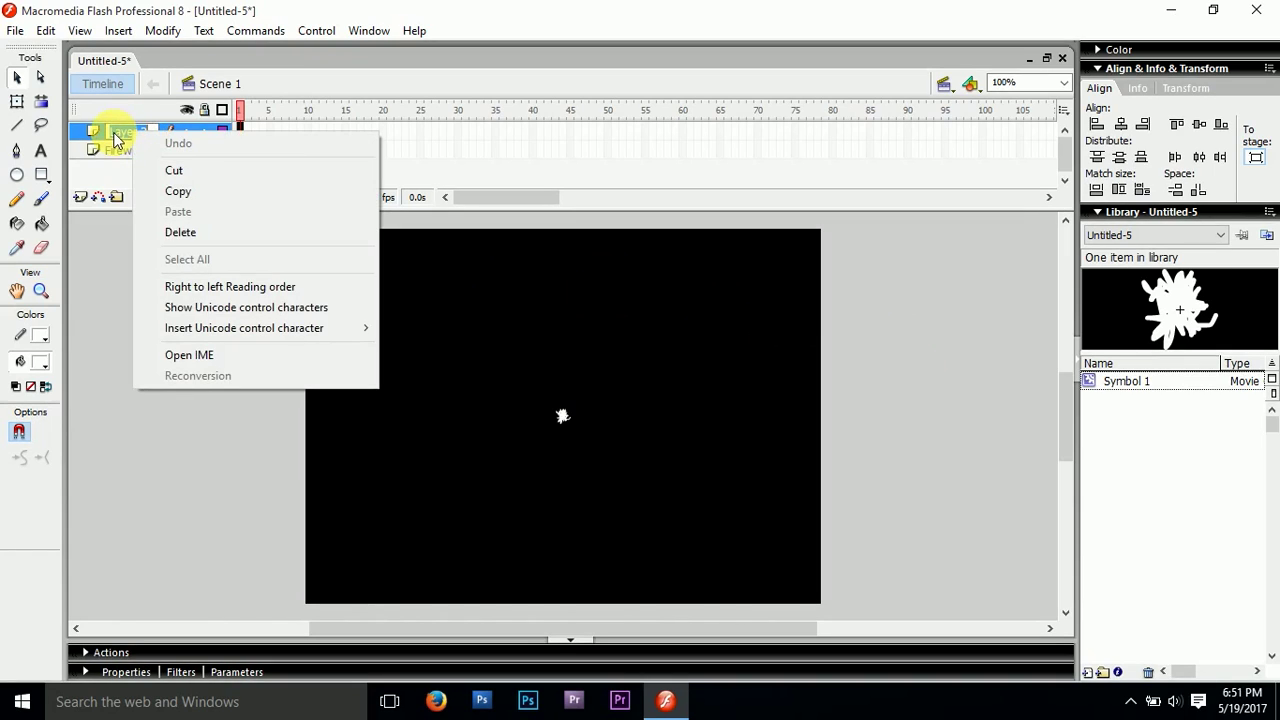
left_click(127, 136)
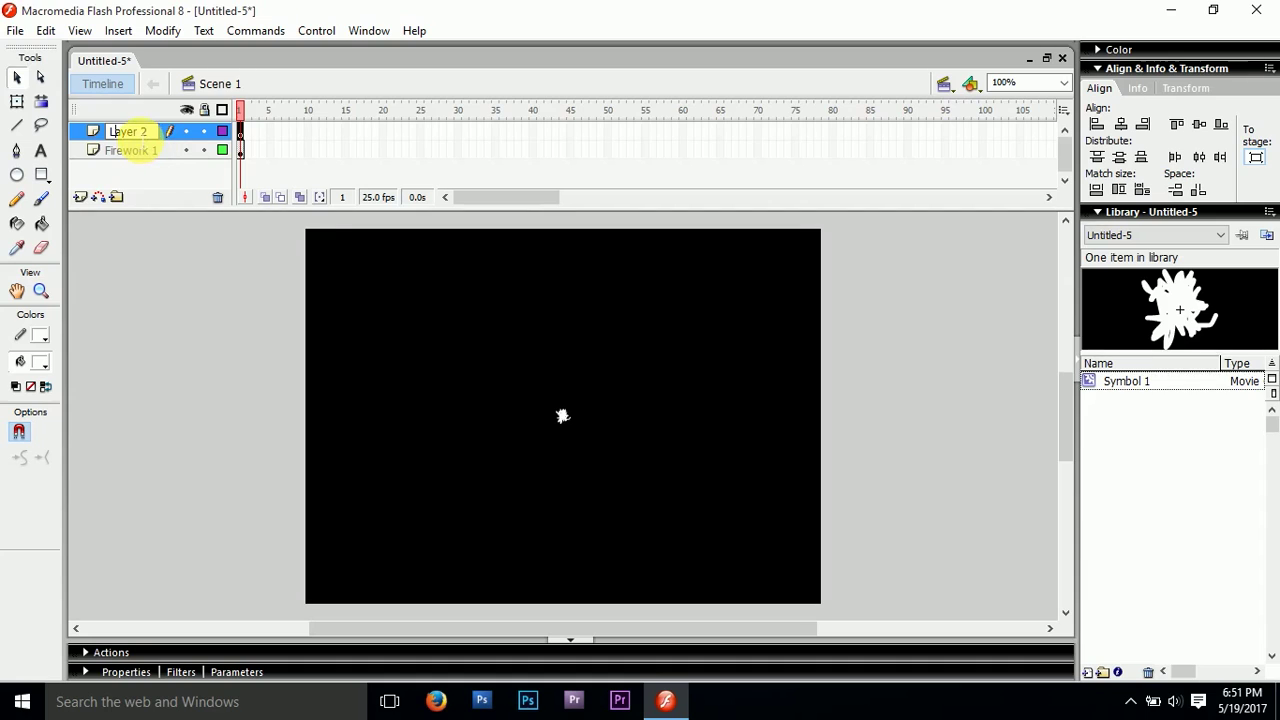
double_click(130, 132)
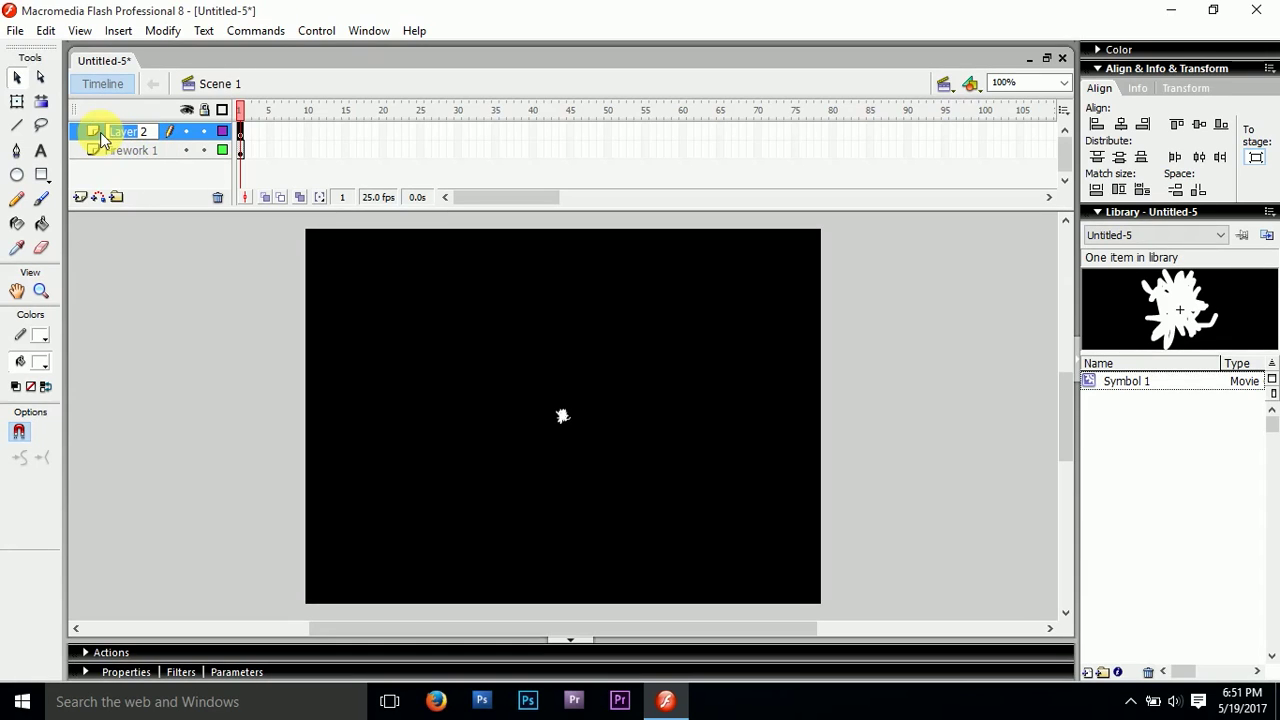
type("F")
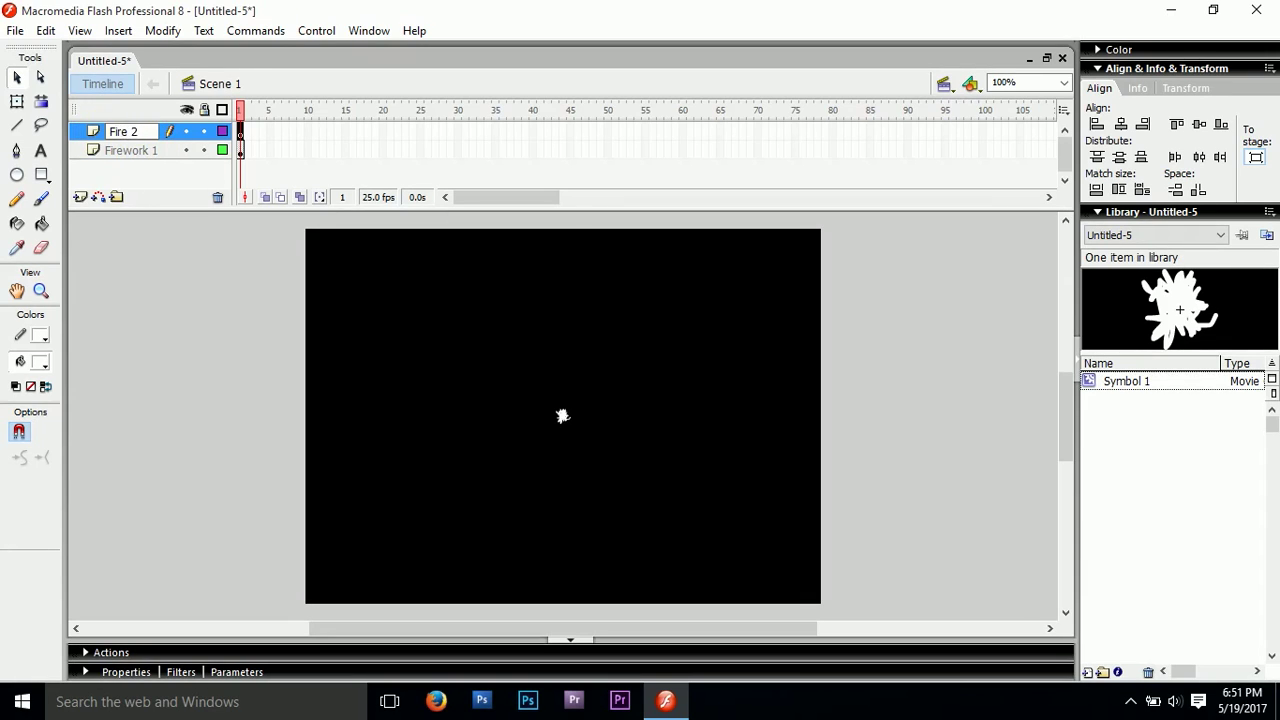
type("irewor")
type("k")
left_click(104, 129)
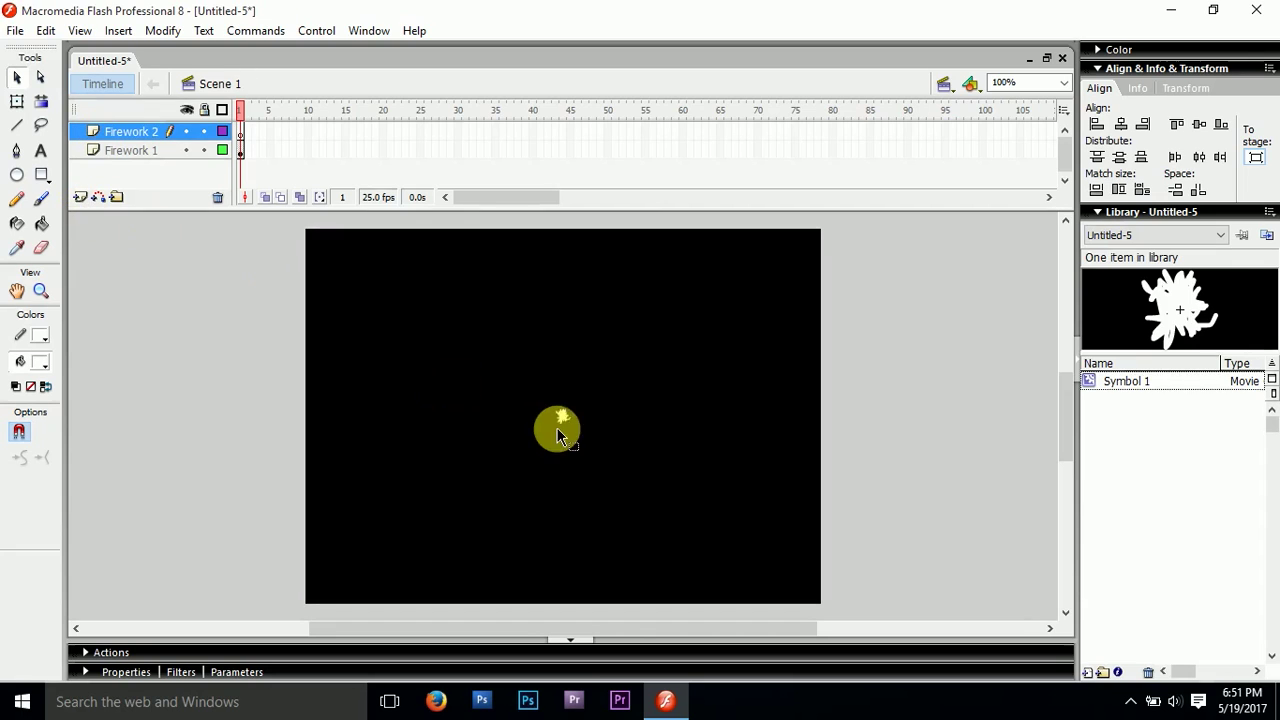
Add a third layer above Firework 2 and name it "Firework 3"
left_click(80, 197)
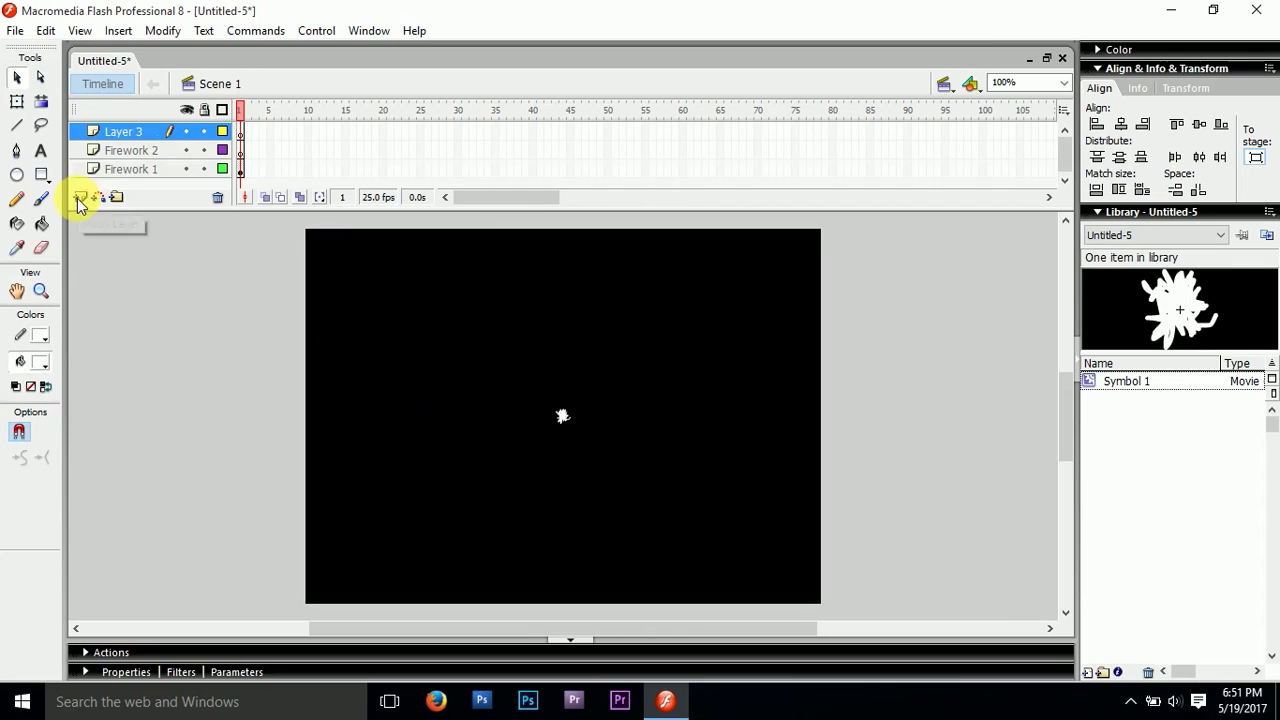
double_click(120, 132)
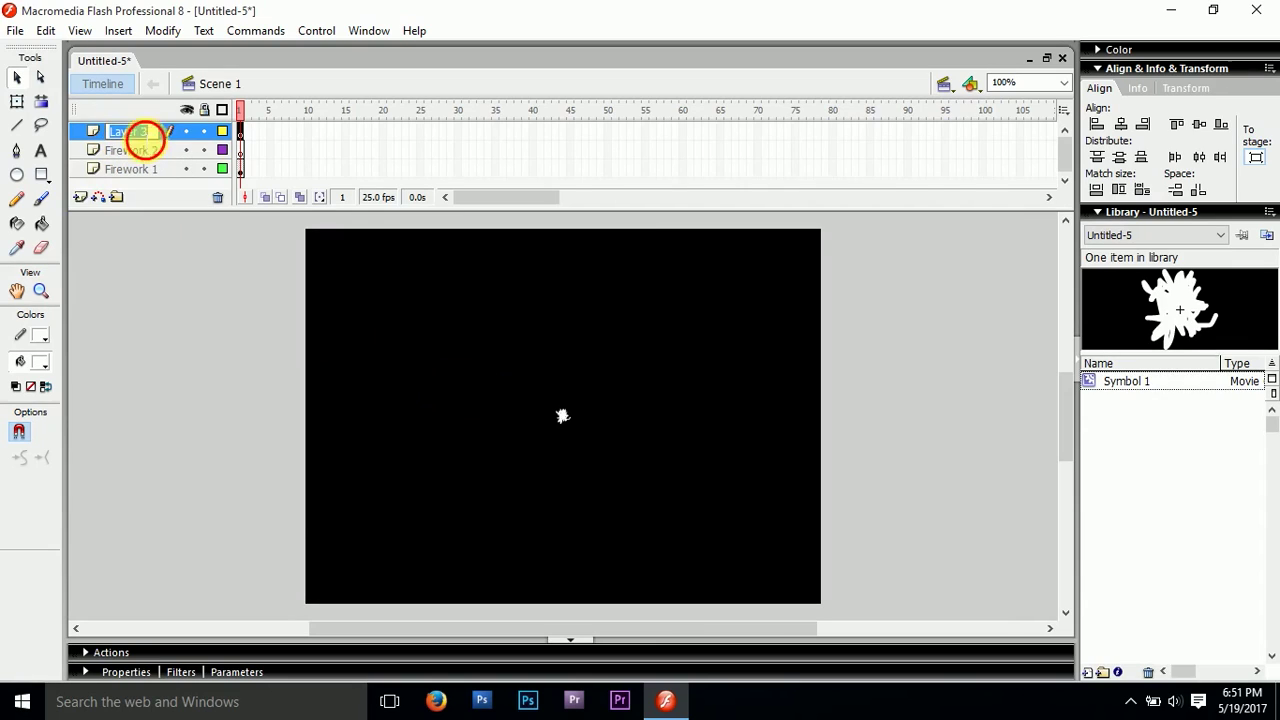
type("Firework")
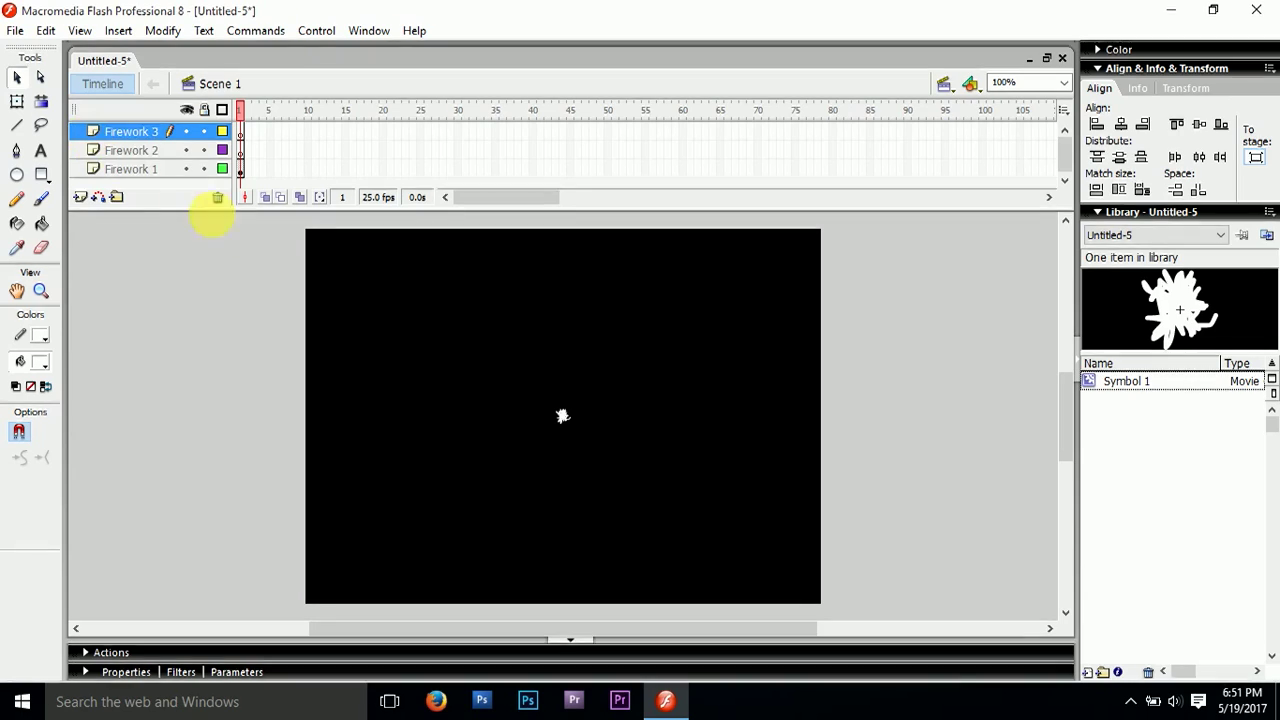
left_click(212, 281)
Copy the first frame of the Firework 1 layer and paste it into the first frame of Firework 2
left_click(140, 150)
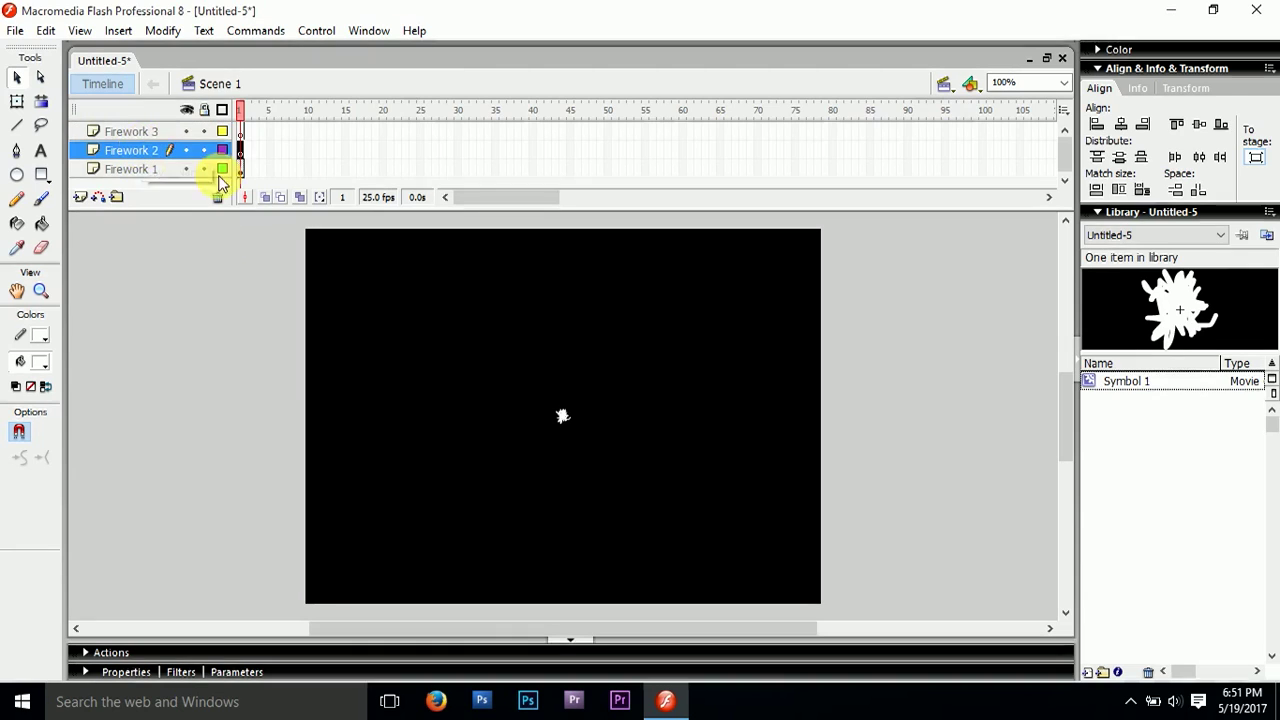
left_click(240, 170)
right_click(240, 170)
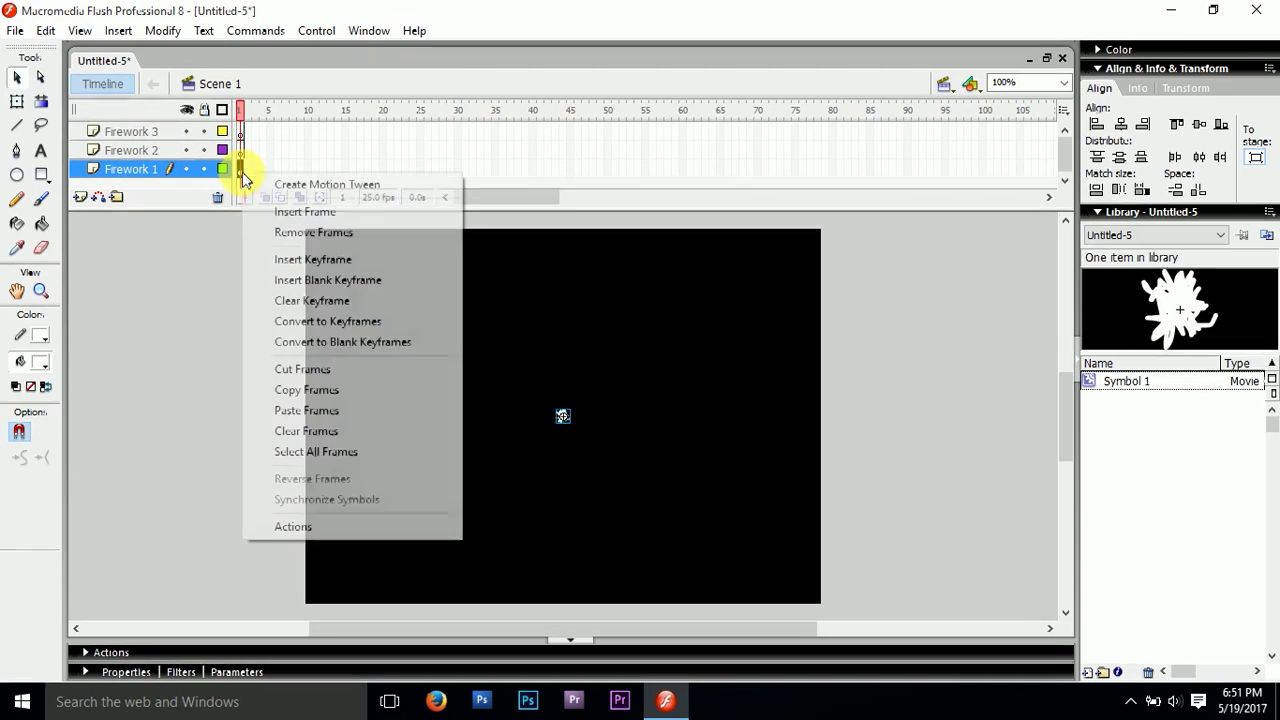
left_click(297, 389)
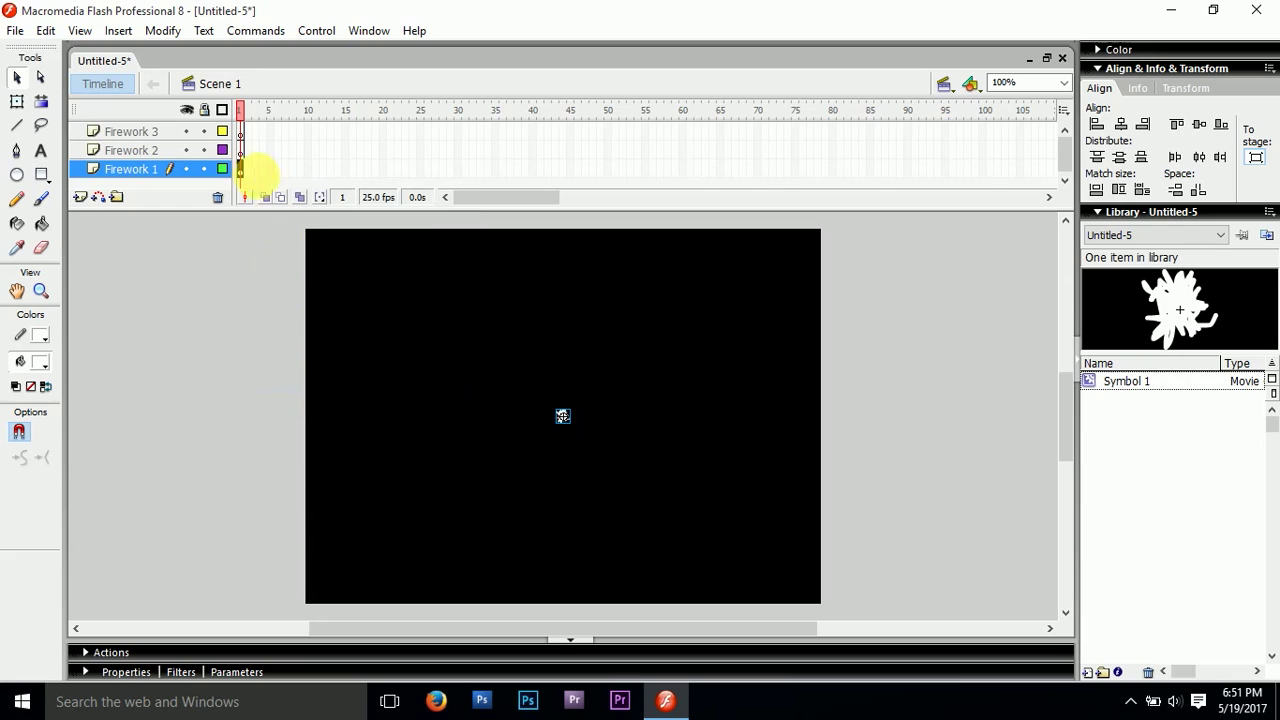
left_click(241, 150)
right_click(241, 153)
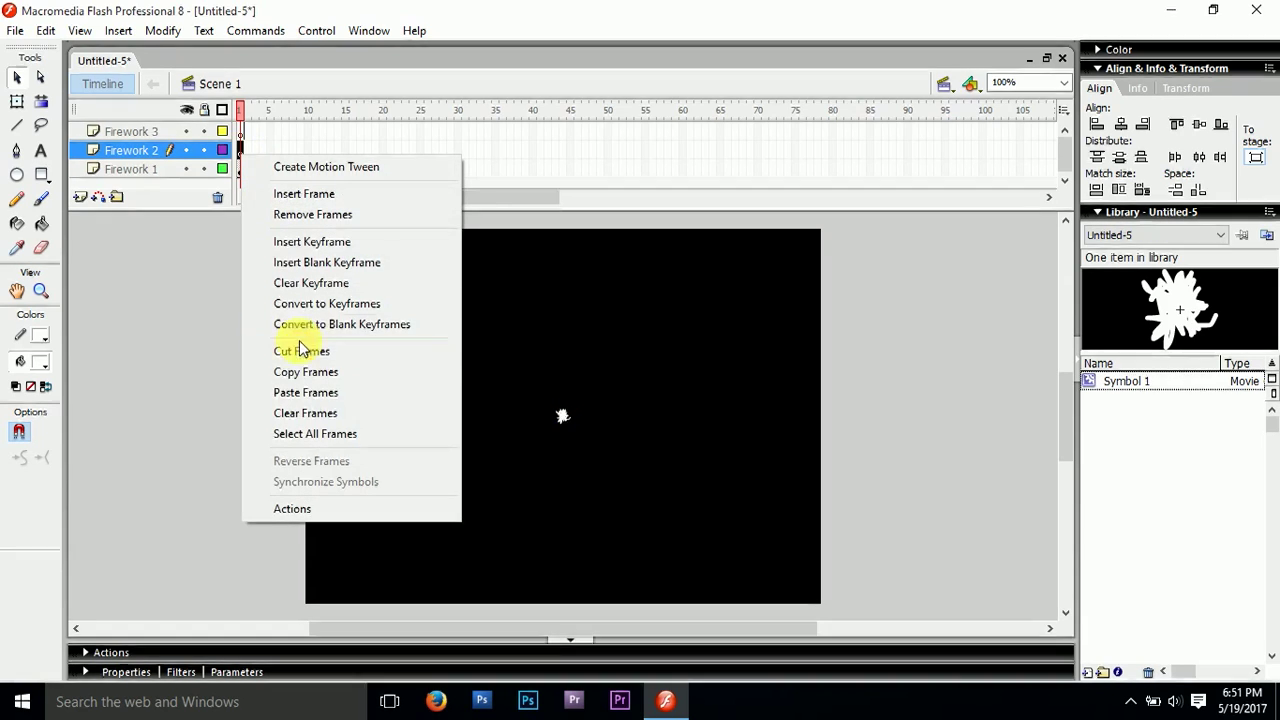
left_click(299, 396)
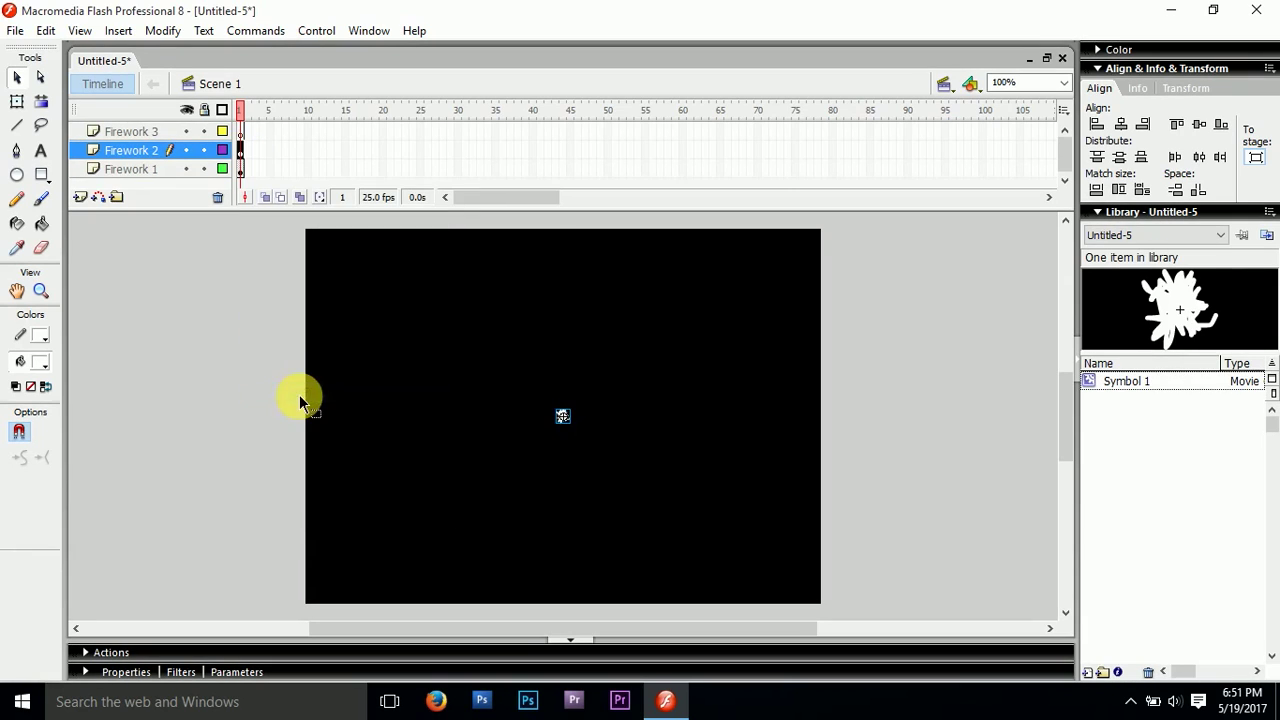
Copy the first frame of the Firework 2 layer and paste it into the first frame of Firework 3
right_click(240, 153)
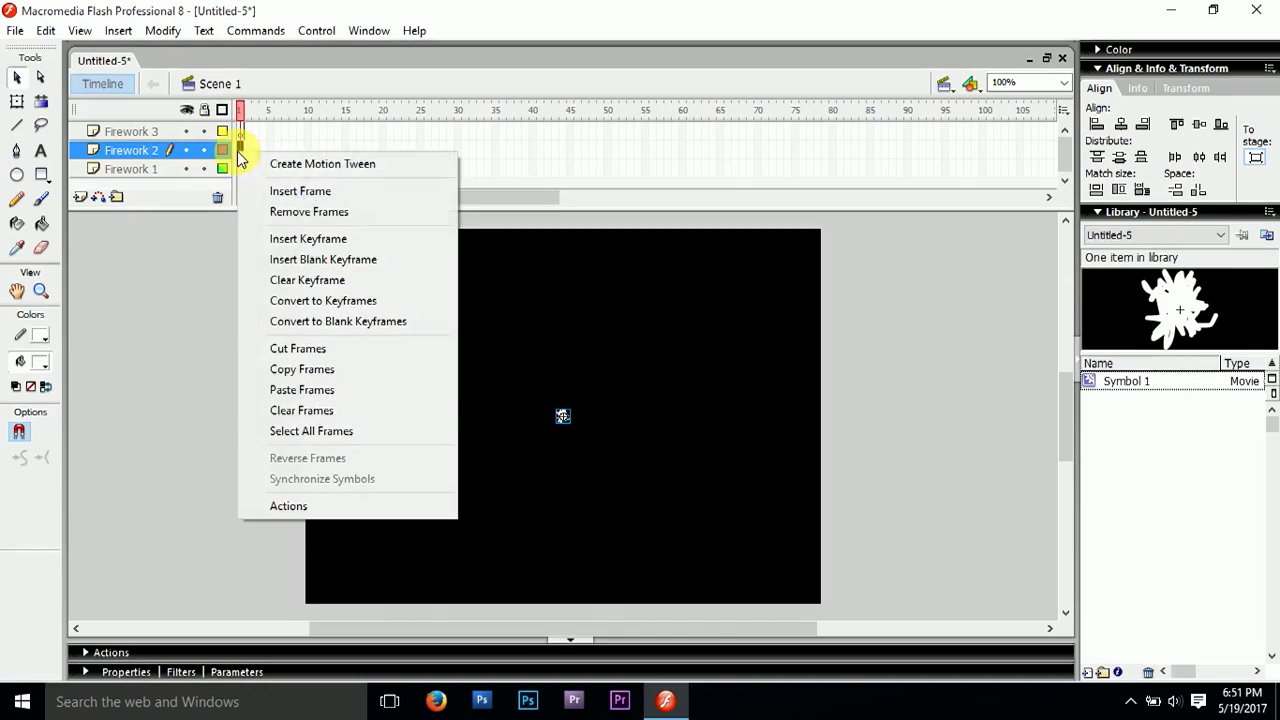
left_click(288, 376)
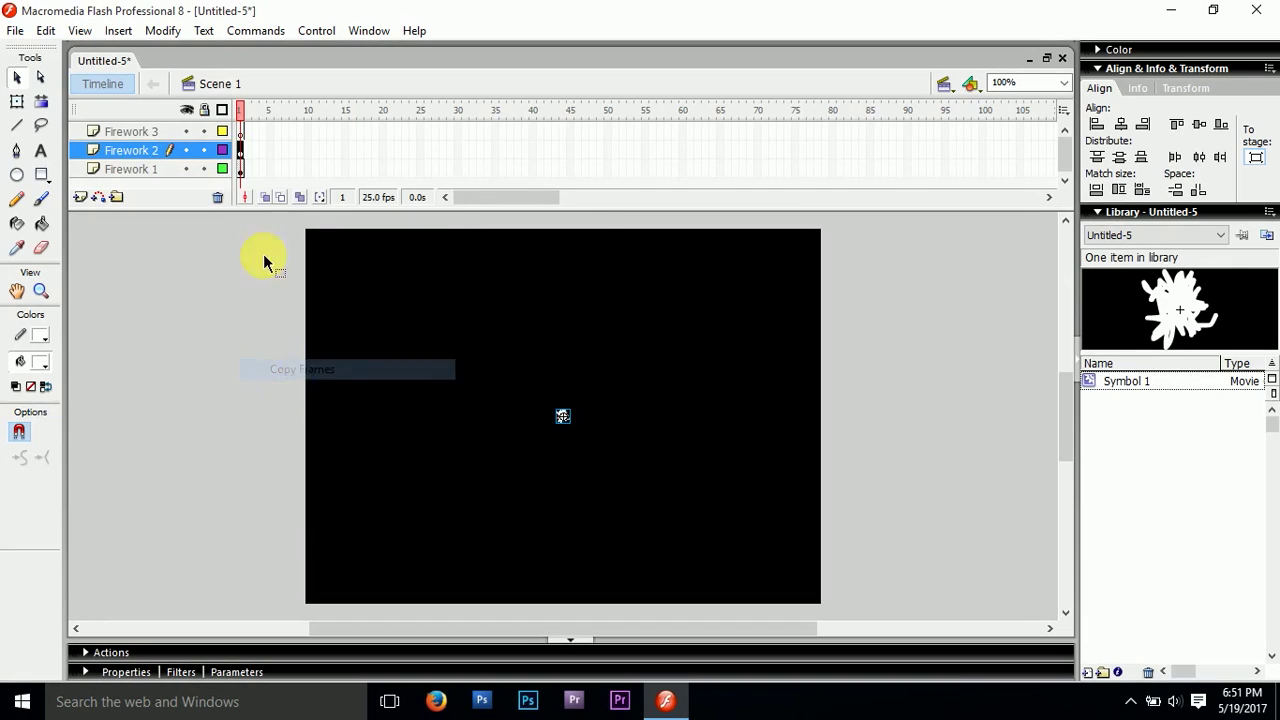
right_click(241, 132)
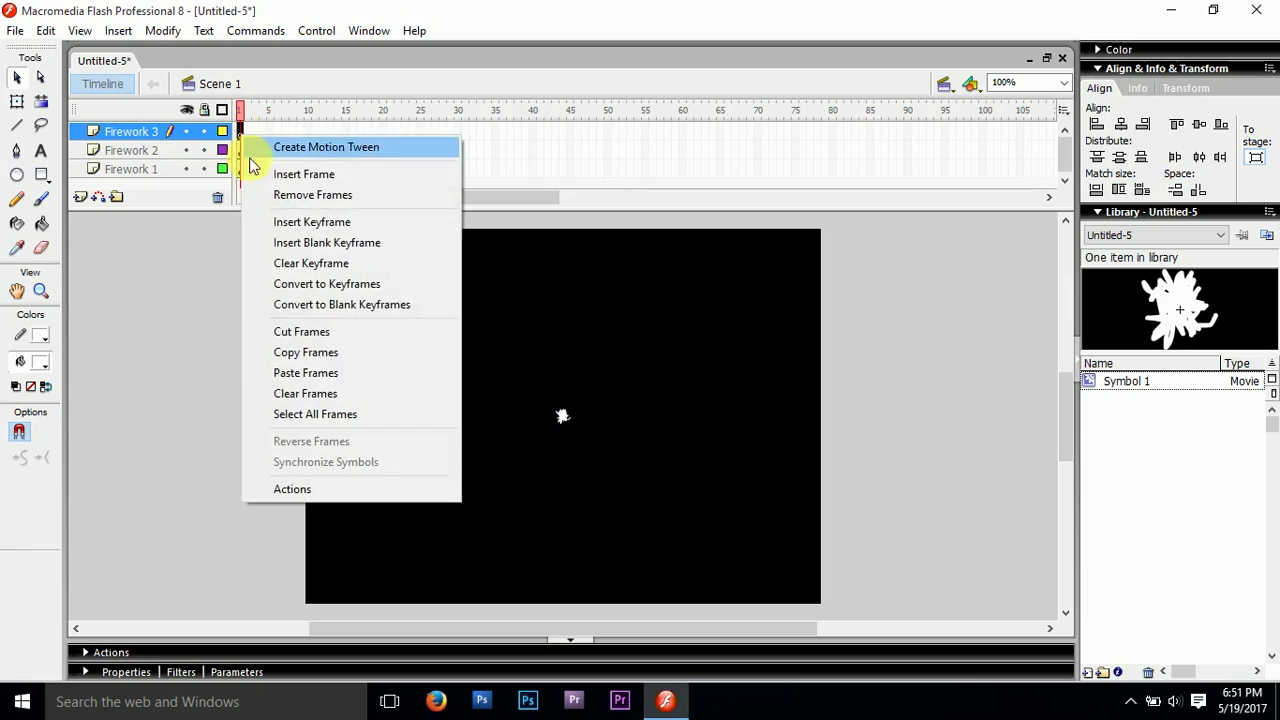
left_click(300, 371)
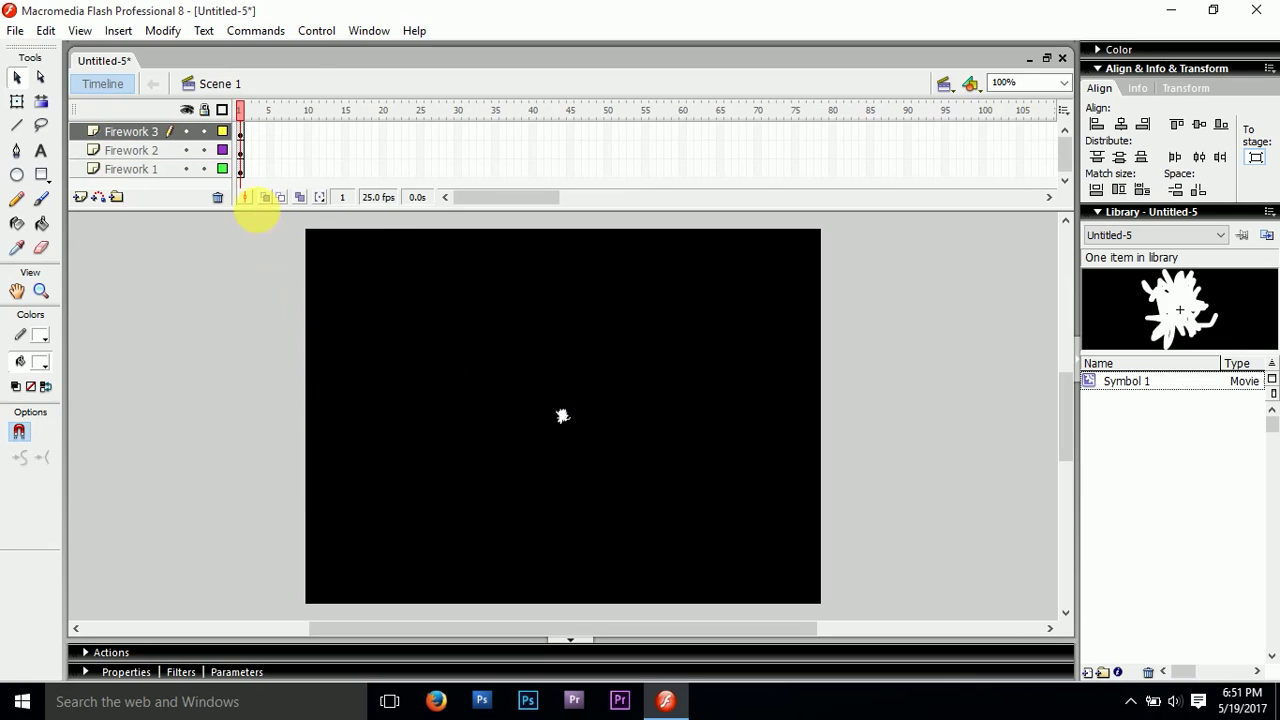
Move the Firework 2 instance from the stage centre to the lower-left area of the stage
left_click(240, 169)
left_click(239, 153)
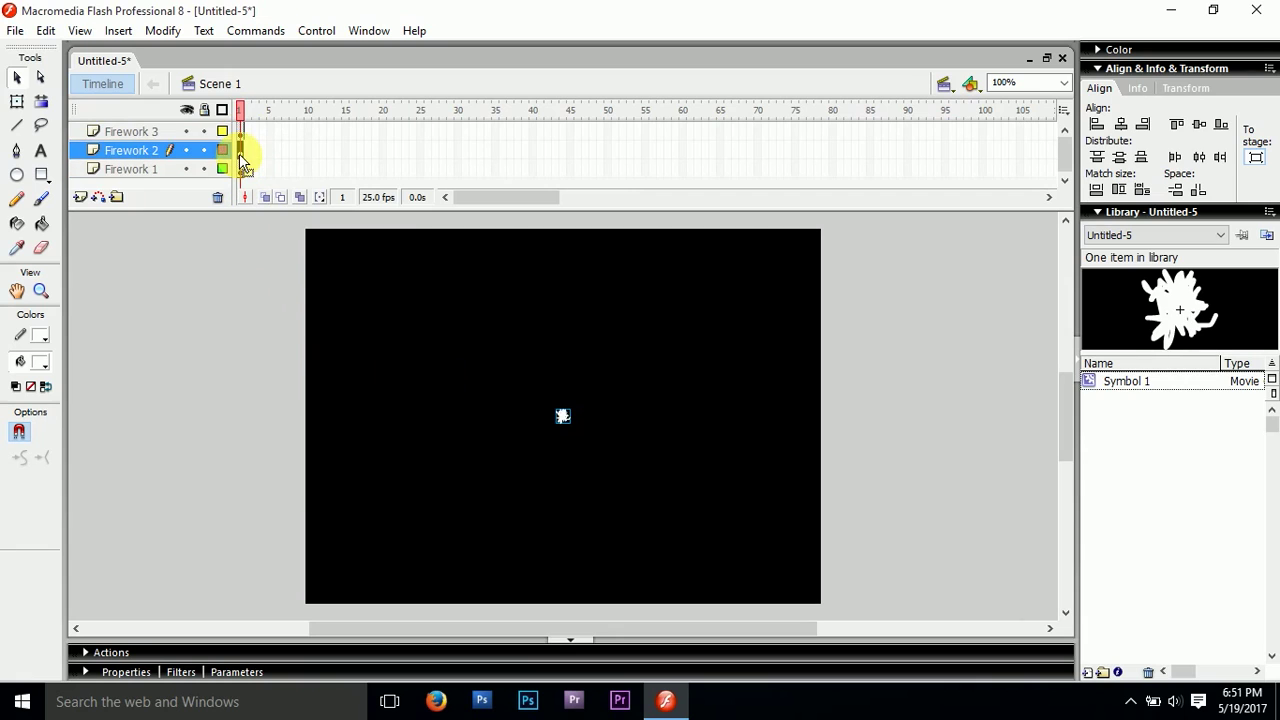
key("shift+Left")
key("shift+Left")
key("shift+Left")
key("shift+Left")
key("shift+Left")
key("shift+Left")
key("shift+Left")
key("shift+Left")
key("shift+Left")
key("shift+Left")
key("shift+Left")
key("shift+Left")
key("shift+Left")
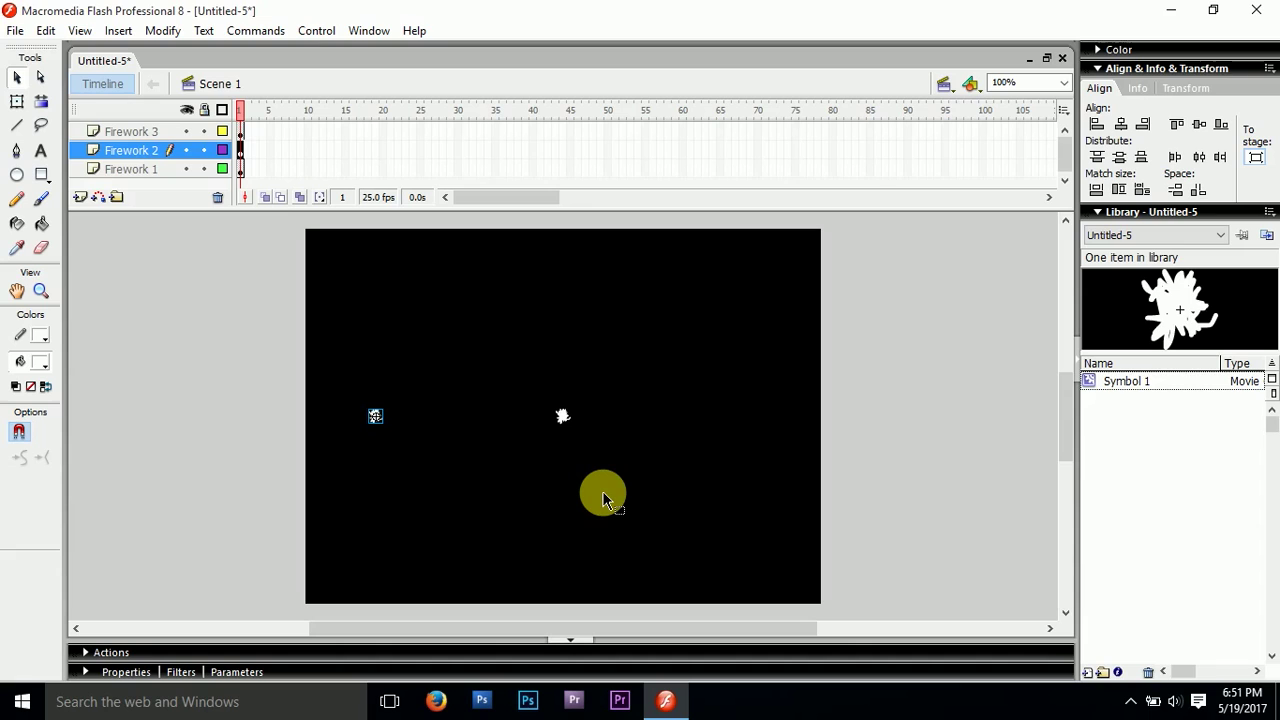
key("shift+Down")
key("shift+Down")
key("shift+Down")
key("shift+Down")
key("shift+Down")
key("shift+Down")
key("shift+Down")
key("shift+Down")
key("shift+Right")
key("shift+Right")
key("shift+Right")
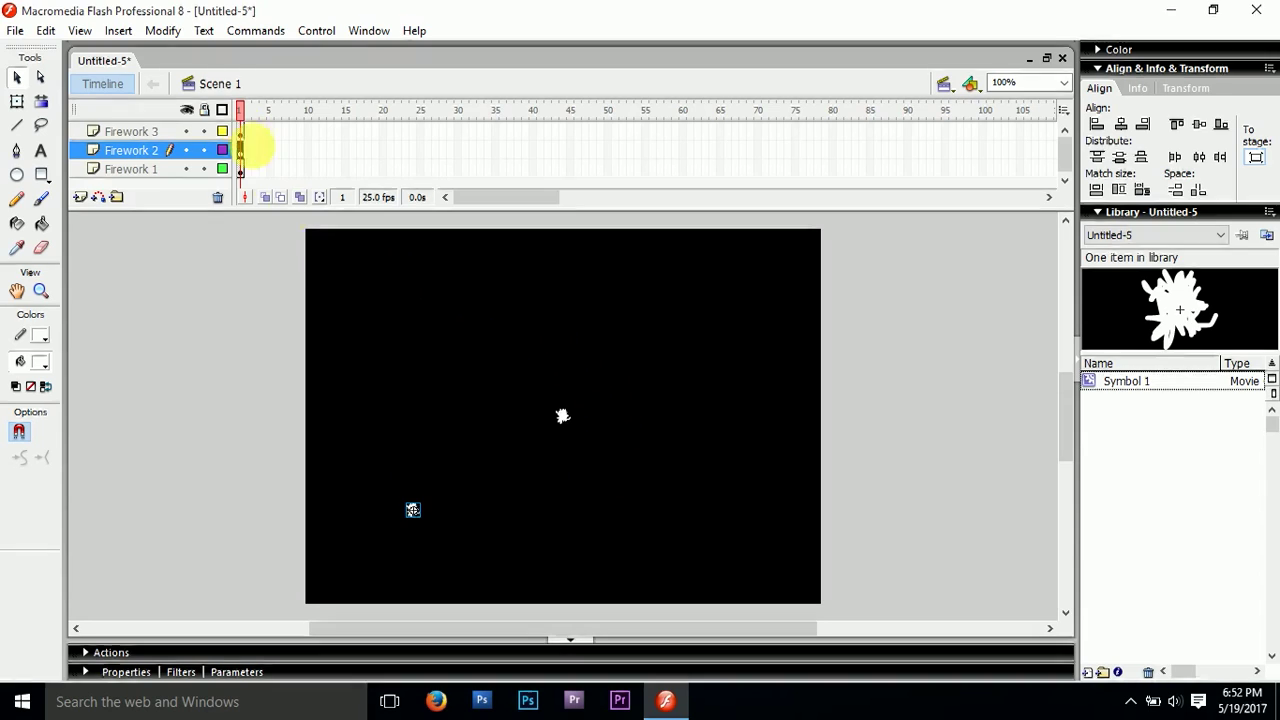
Move the Firework 3 instance from the stage centre to the upper-right area of the stage
left_click(242, 131)
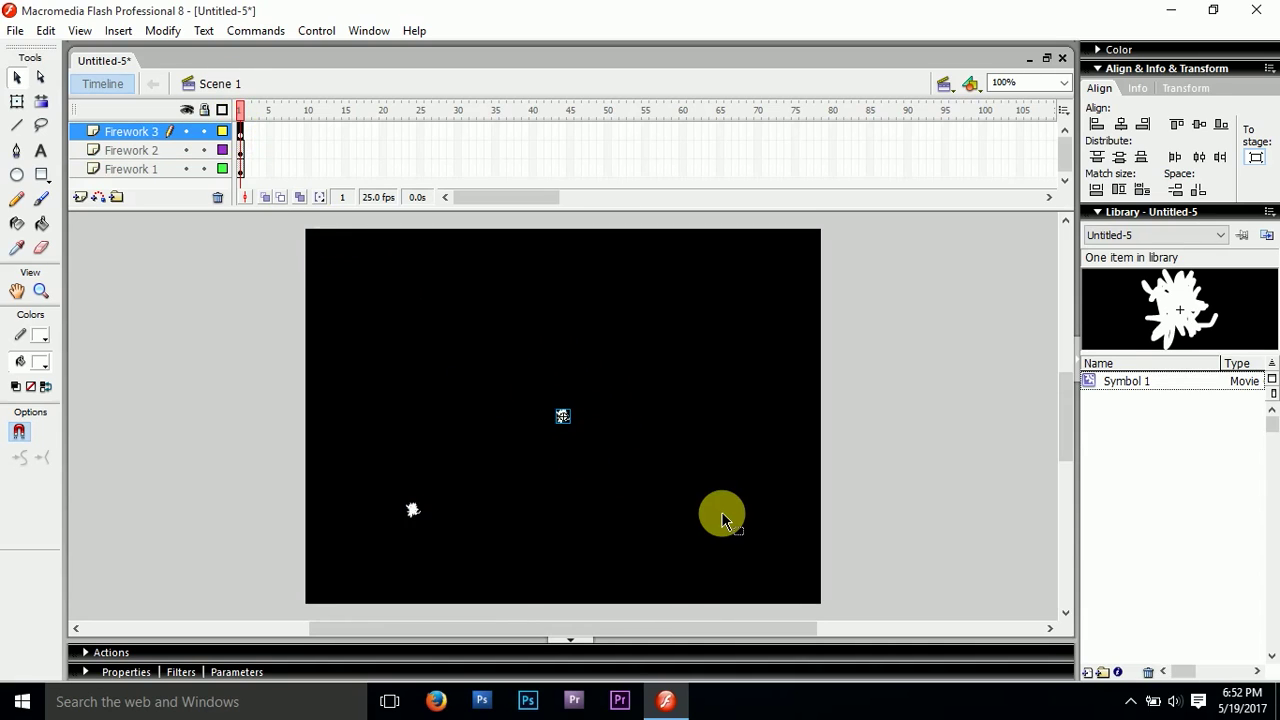
key("shift+Right")
key("shift+Right")
key("shift+Right")
key("shift+Right")
key("shift+Right")
key("shift+Up")
key("shift+Up")
key("shift+Up")
key("shift+Up")
key("shift+Up")
key("shift+Right")
key("shift+Right")
key("shift+Down")
key("shift+Down")
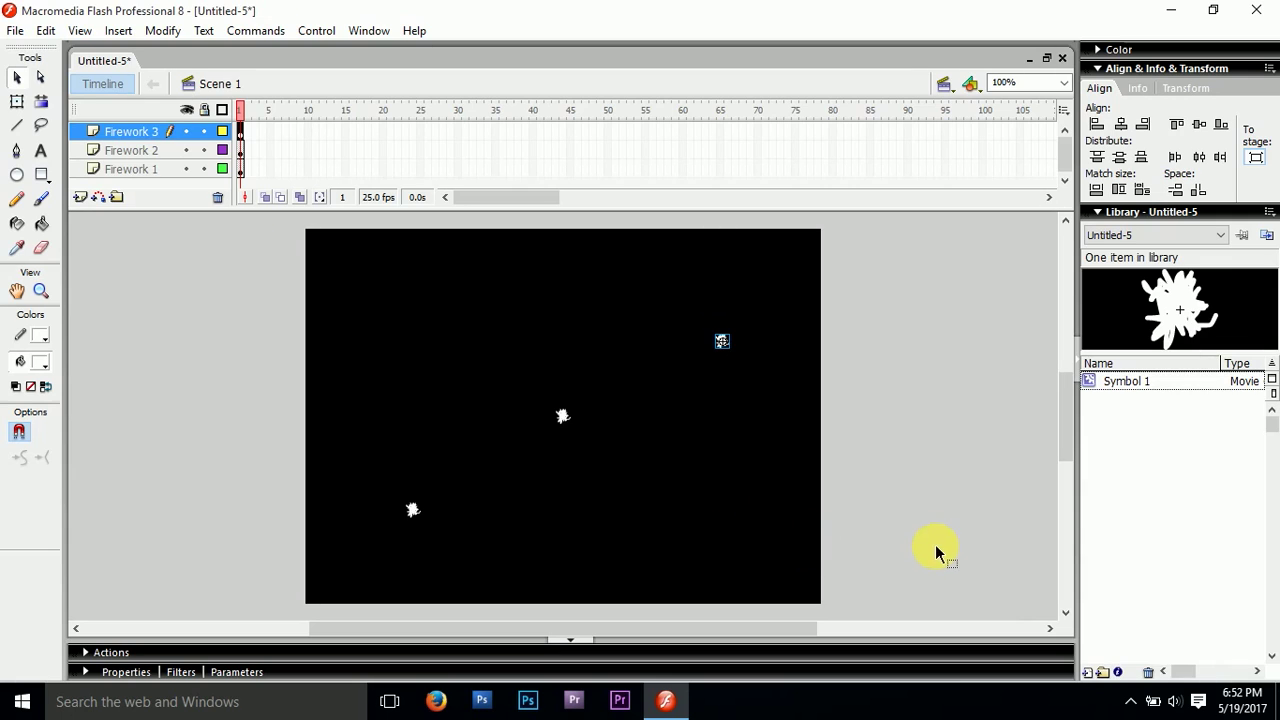
Shift the Firework 2 instance slightly further down and to the left on the stage
left_click(934, 549)
left_click(410, 514)
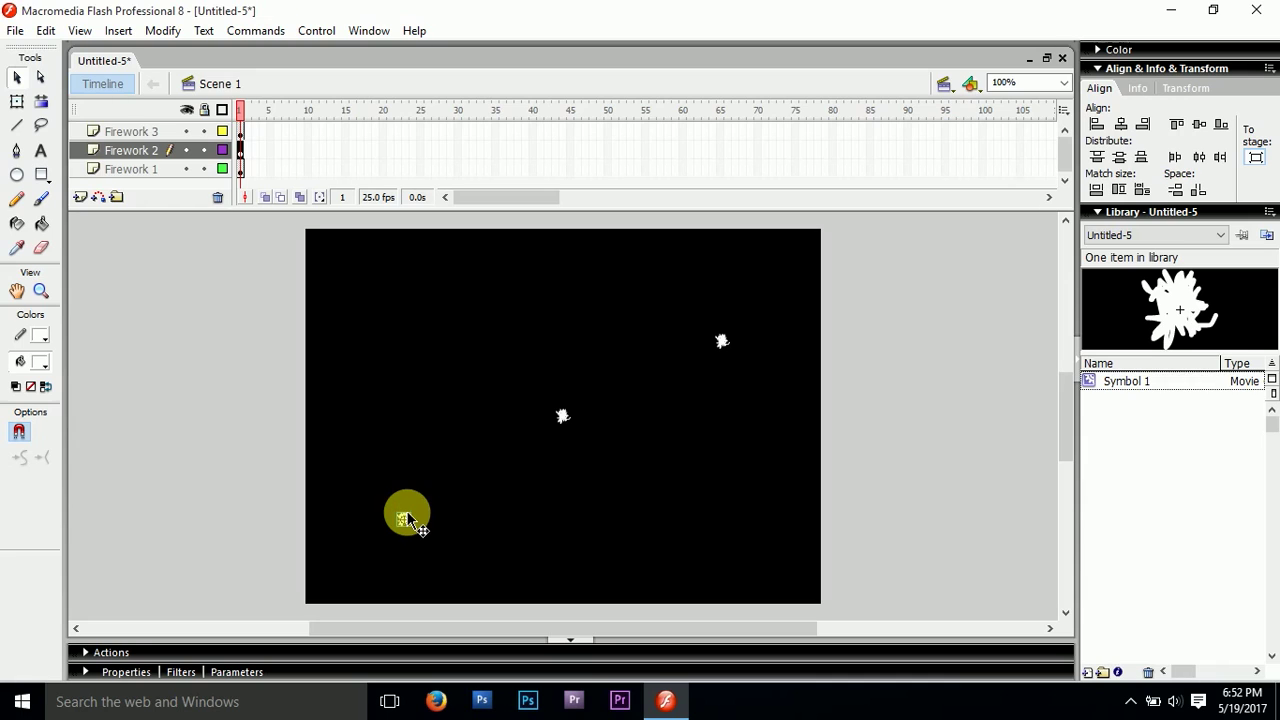
key("shift+Down")
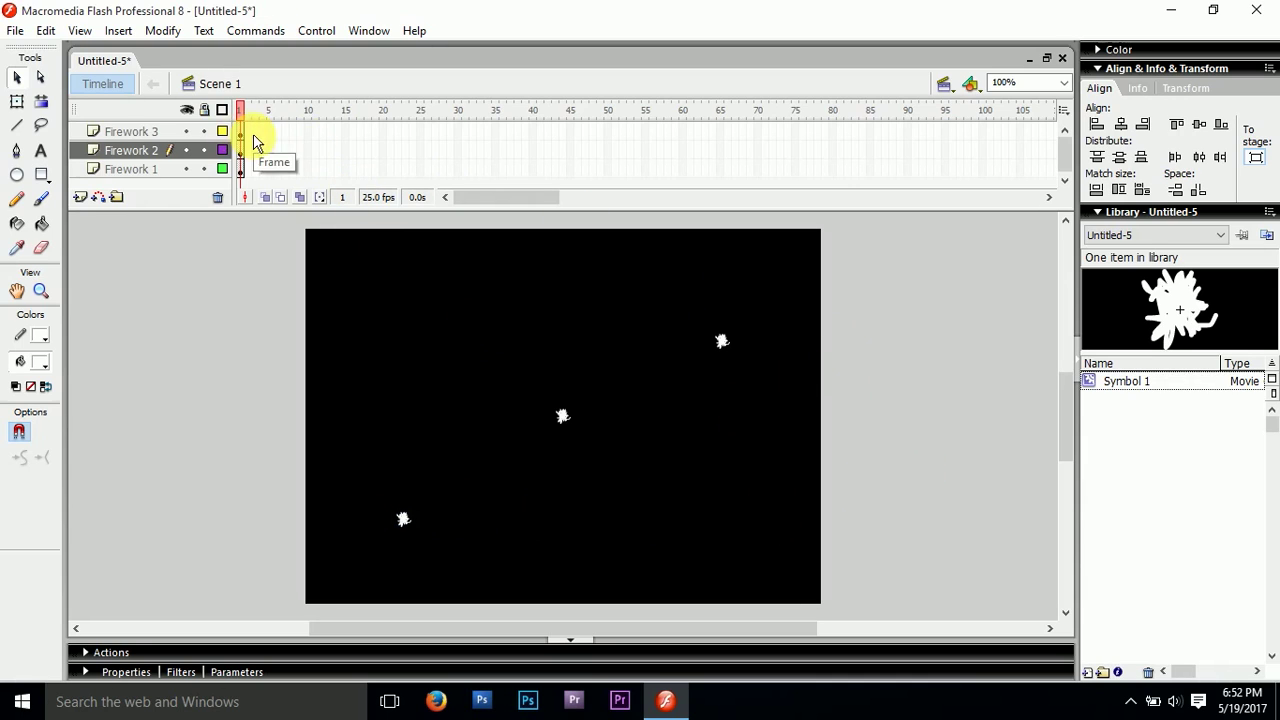
left_click_drag(248, 137, 686, 168)
key("shift+F5")
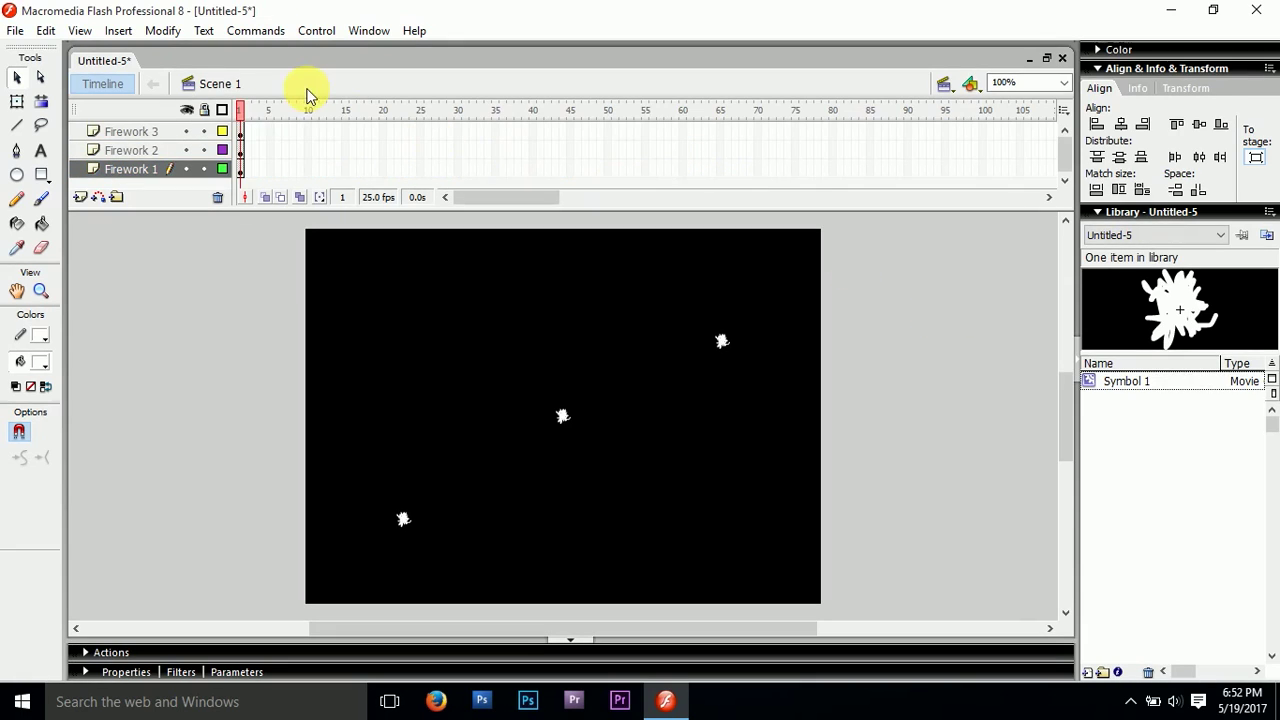
Try staggering the fireworks by moving the first keyframes of Firework 1 to frame 10, Firework 2 to frame 5 and Firework 3 to frame 15
left_click(241, 173)
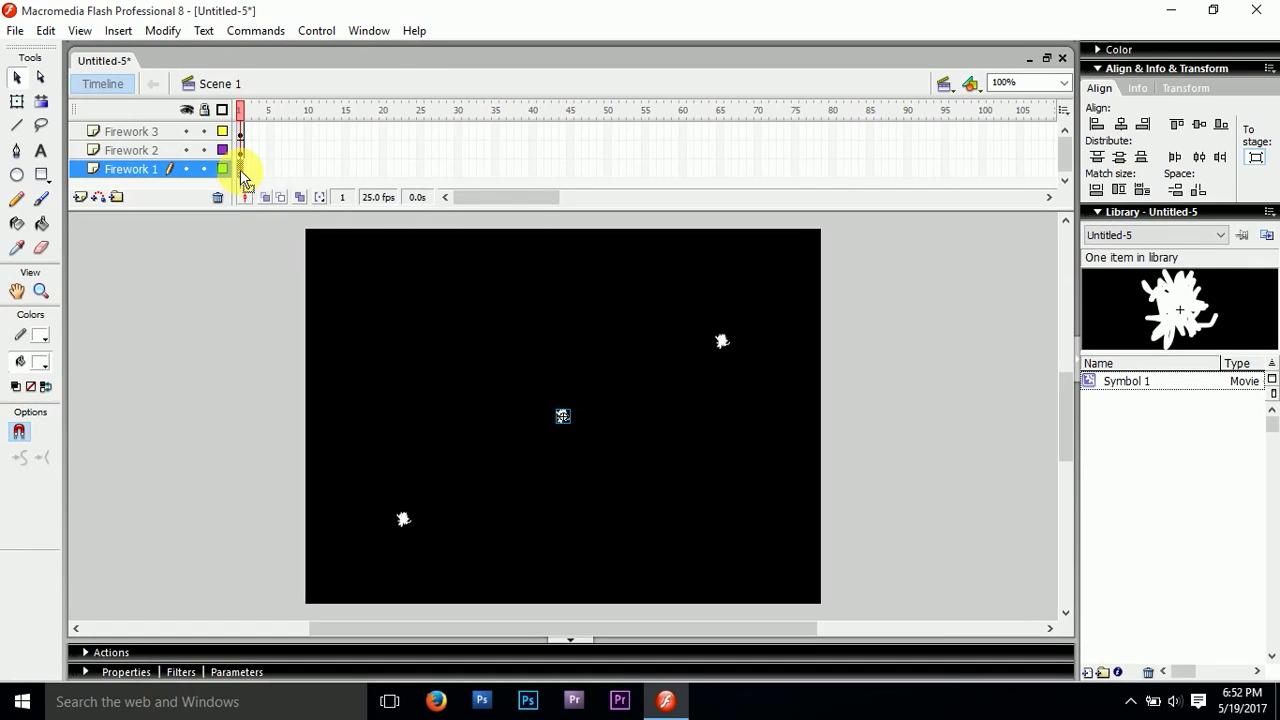
left_click_drag(244, 178, 308, 180)
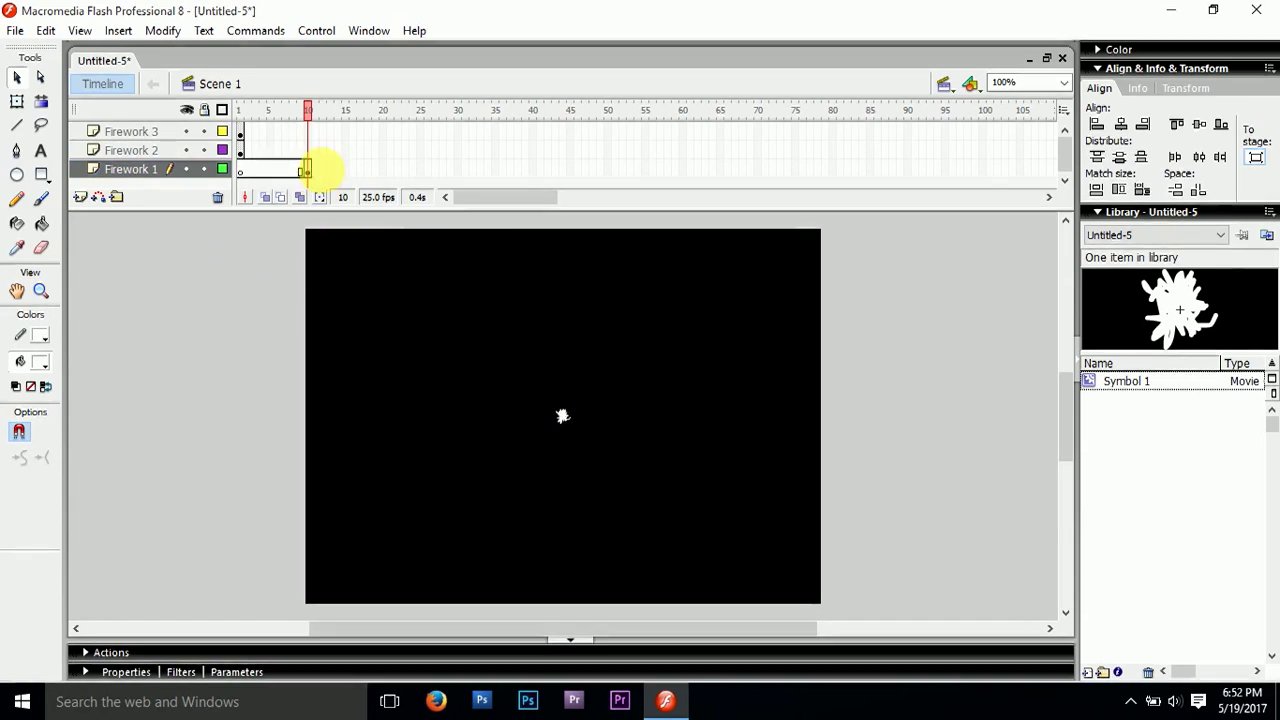
mouse_move(306, 110)
left_mouse_down()
mouse_move(237, 118)
mouse_move(308, 120)
mouse_move(237, 129)
mouse_move(308, 132)
left_mouse_up()
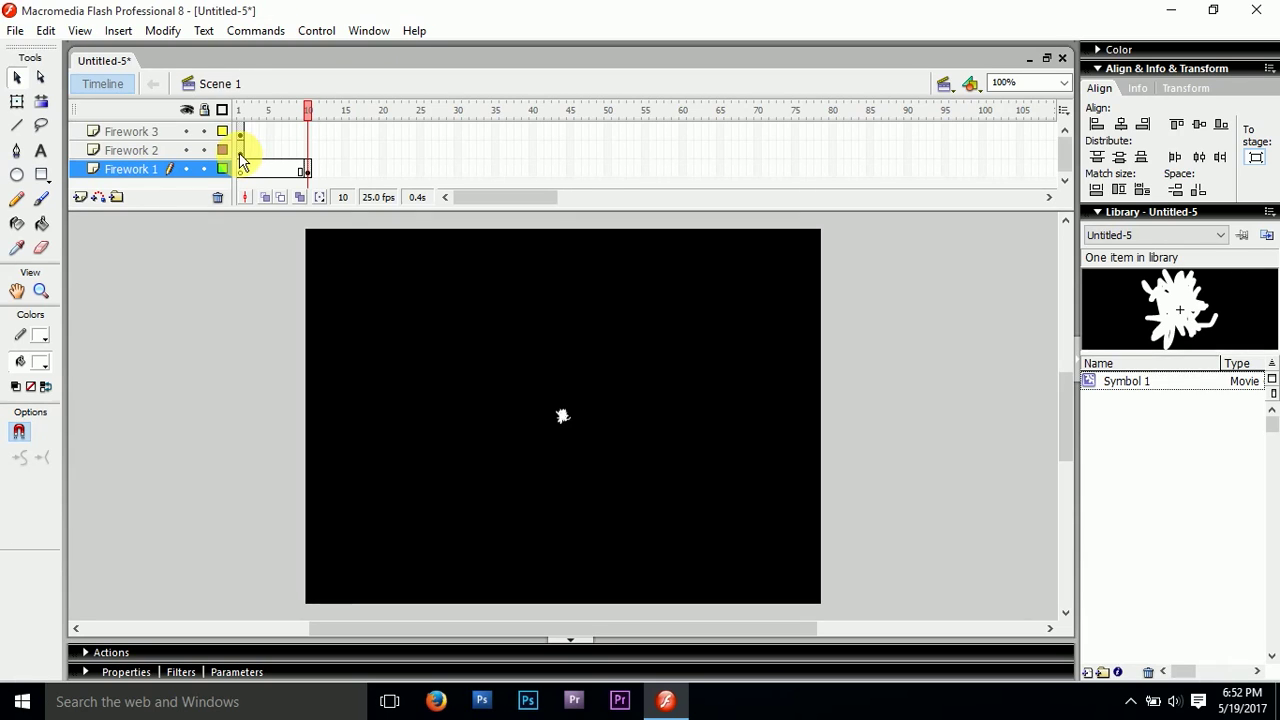
left_click(240, 150)
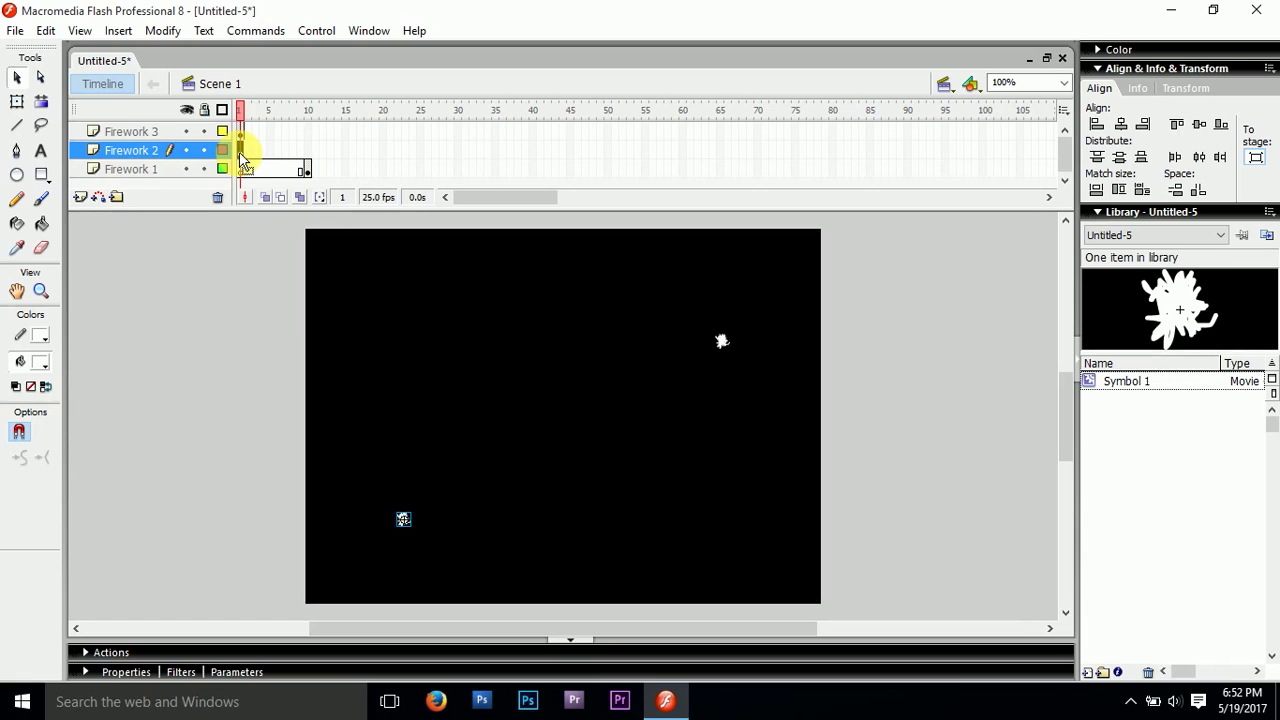
left_click_drag(243, 157, 268, 155)
left_click(240, 133)
left_click_drag(244, 141, 346, 130)
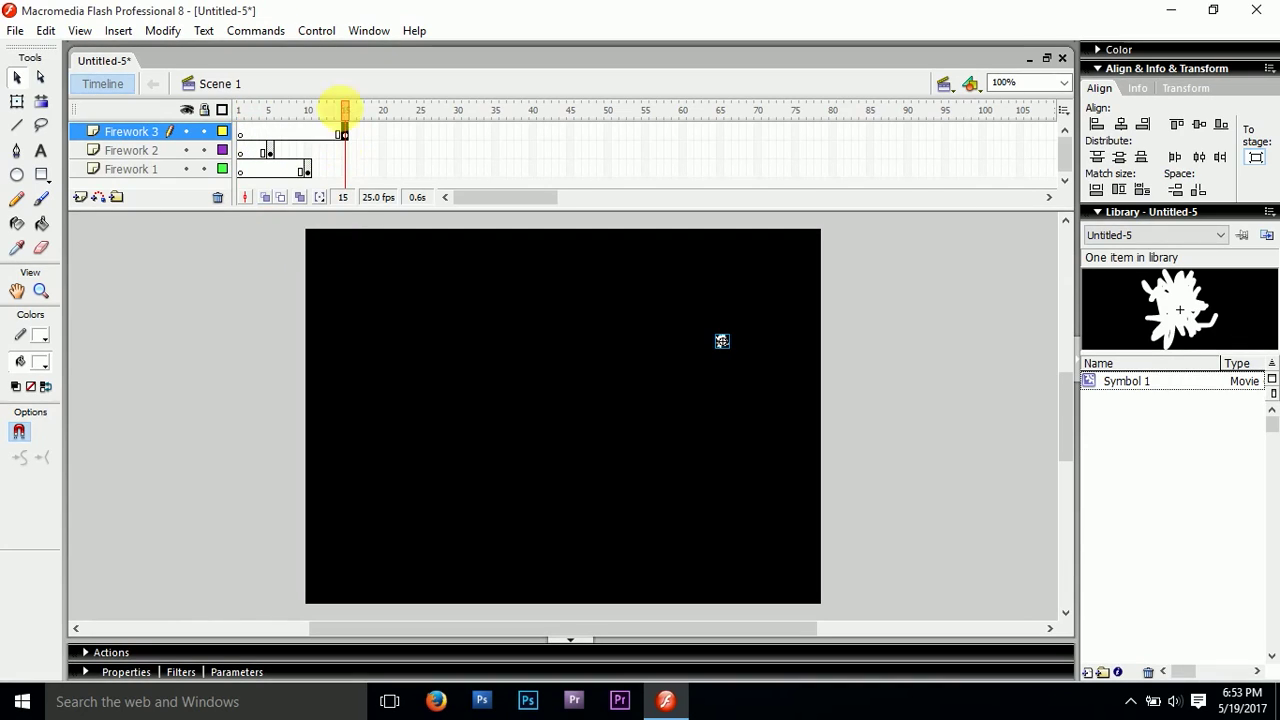
Return the playhead to frame 1, test the movie with the staggered fireworks and close the preview
mouse_move(346, 107)
left_mouse_down()
mouse_move(244, 118)
mouse_move(344, 124)
left_mouse_up()
left_click_drag(339, 104, 225, 111)
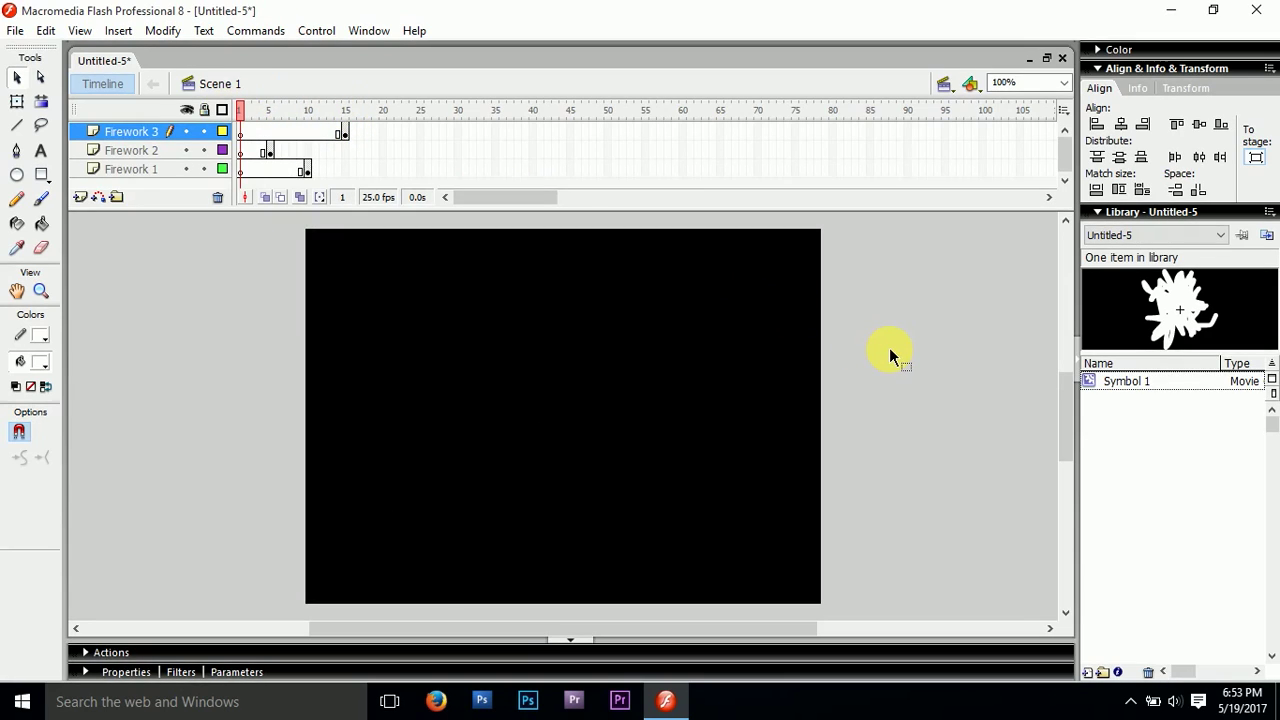
key("ctrl+Return")
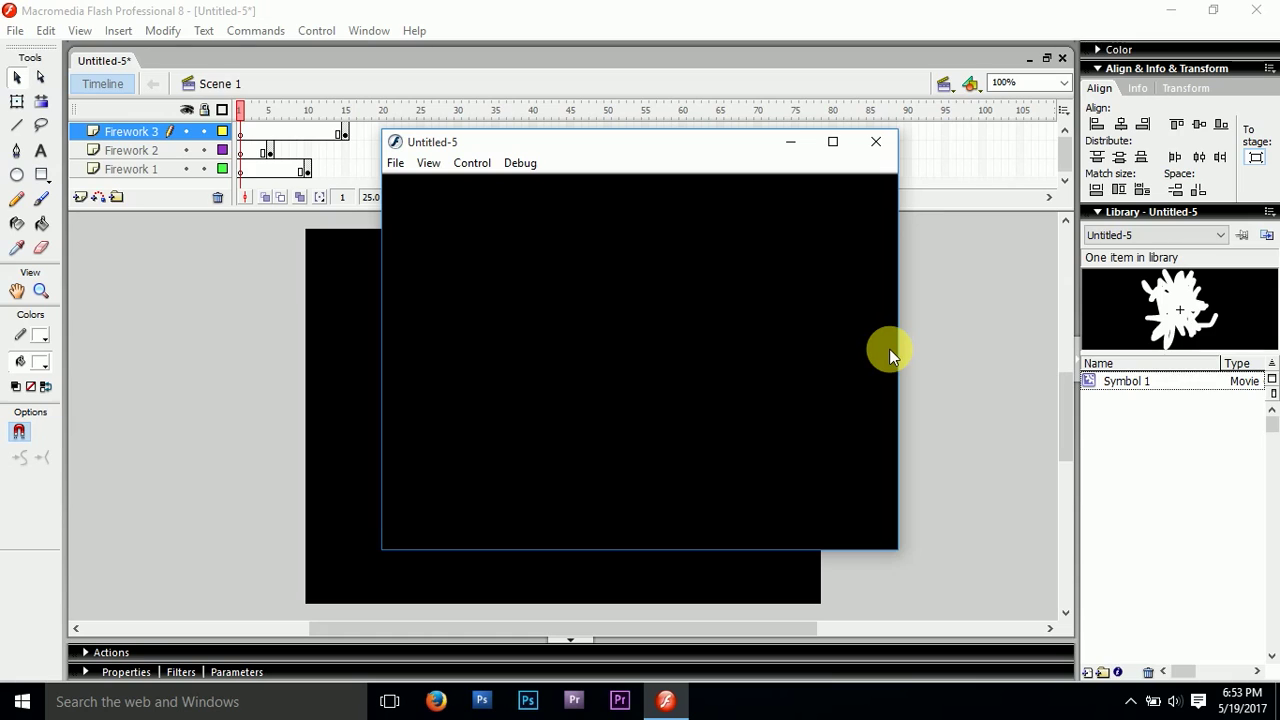
left_click(878, 145)
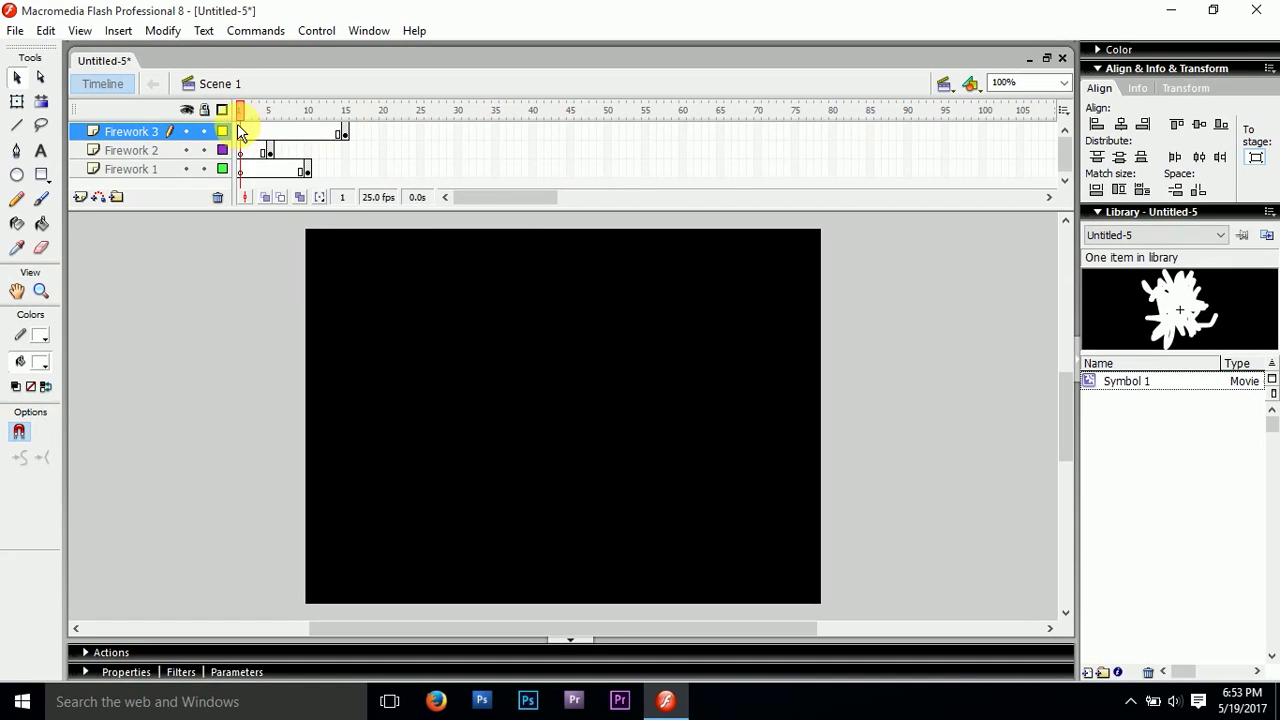
Try inserting frames across frames 1 to 14 of the Firework 3 layer and play the timeline from frame 1
left_click_drag(245, 131, 337, 131)
right_click(312, 130)
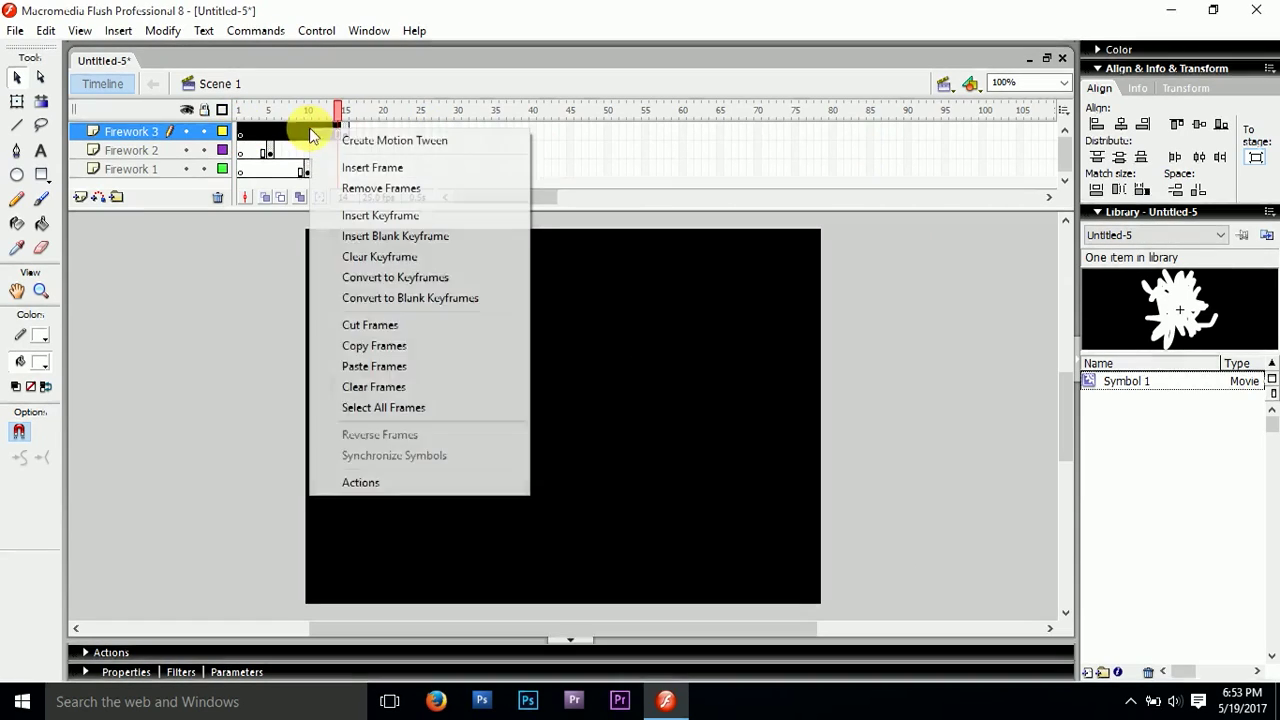
left_click(345, 172)
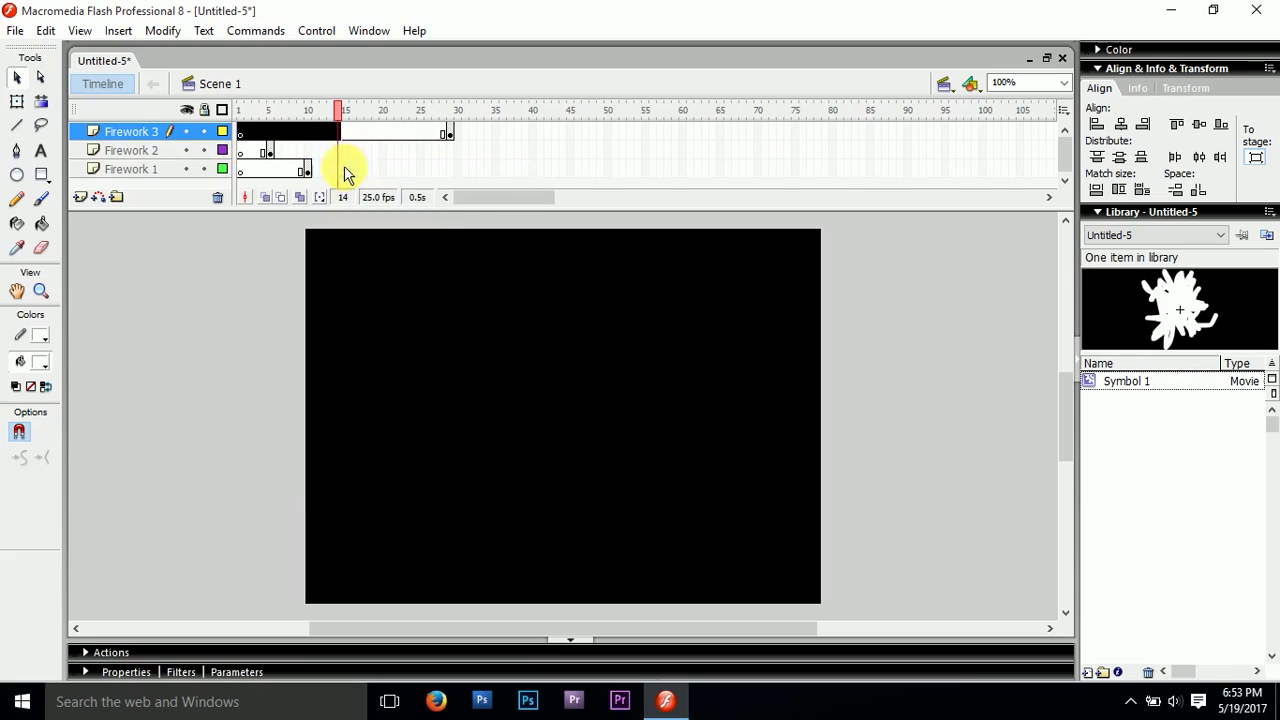
left_click_drag(338, 115, 239, 127)
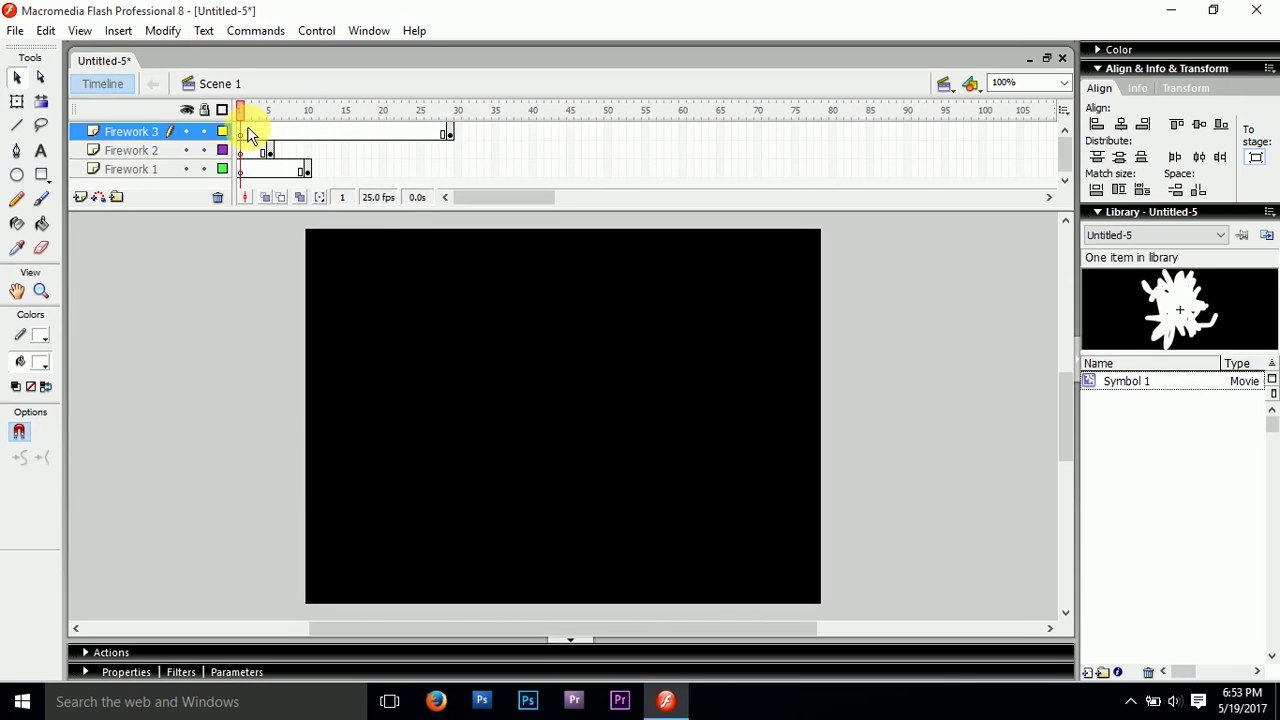
key("Return")
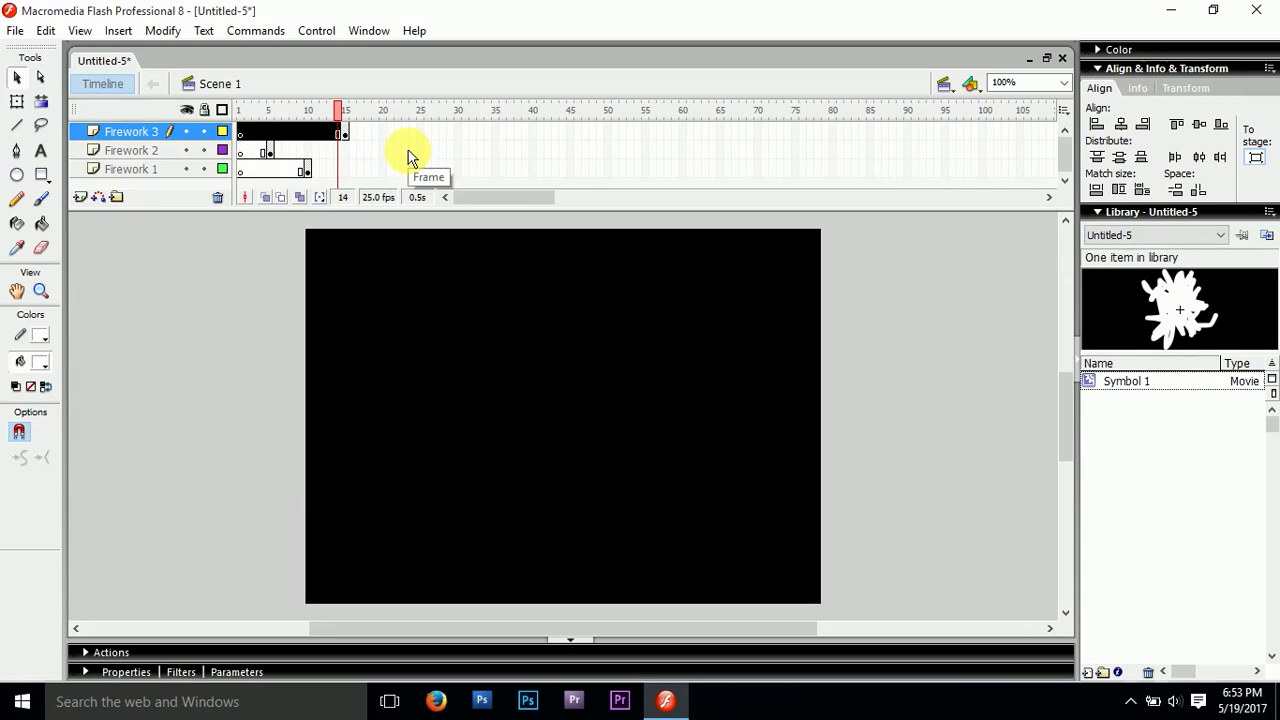
Undo the frame insertion and the keyframe moves on all three firework layers
key("ctrl+z")
key("ctrl+z")
key("ctrl+z")
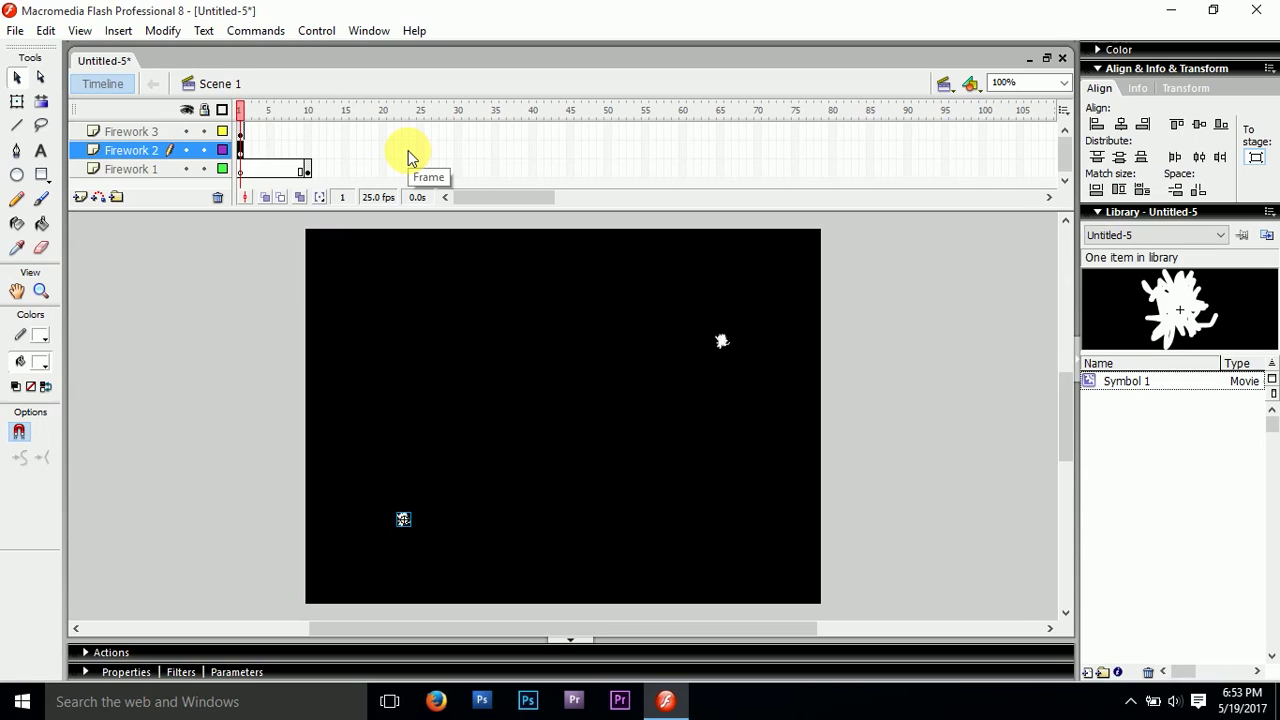
key("Return")
key("ctrl+alt+r")
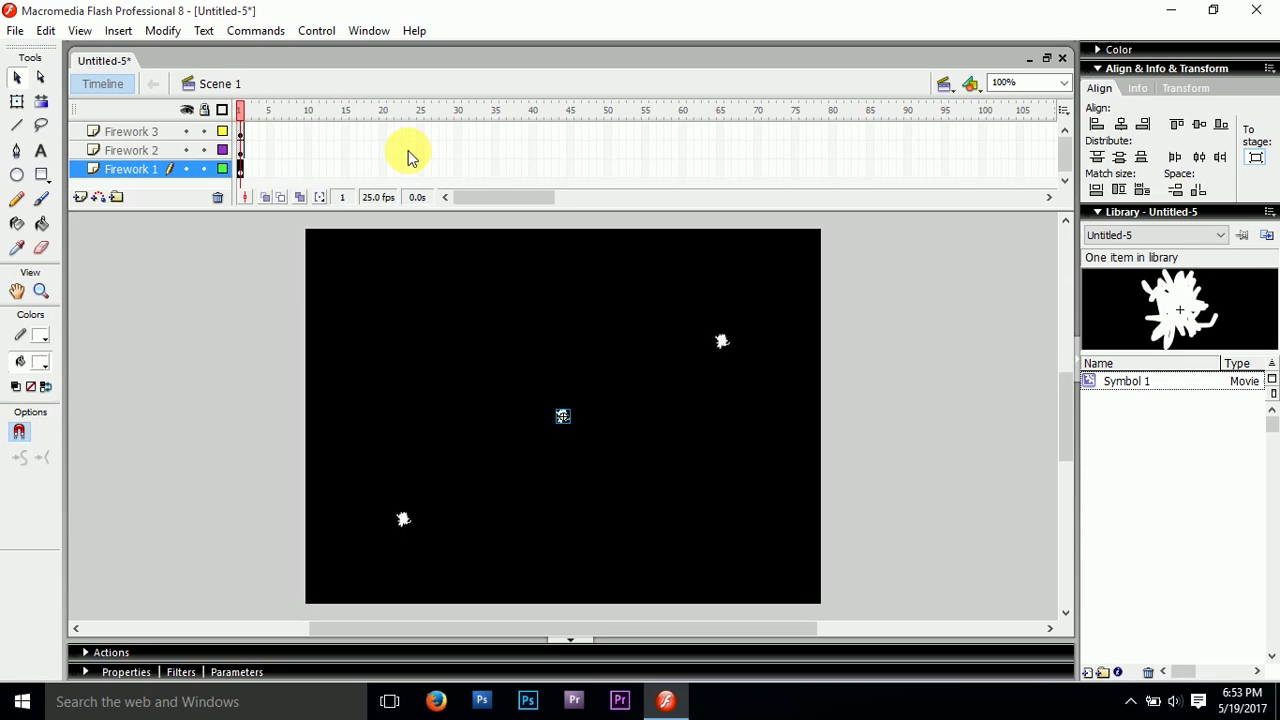
Test the movie with all three fireworks starting on frame 1 and close the preview
left_click(891, 342)
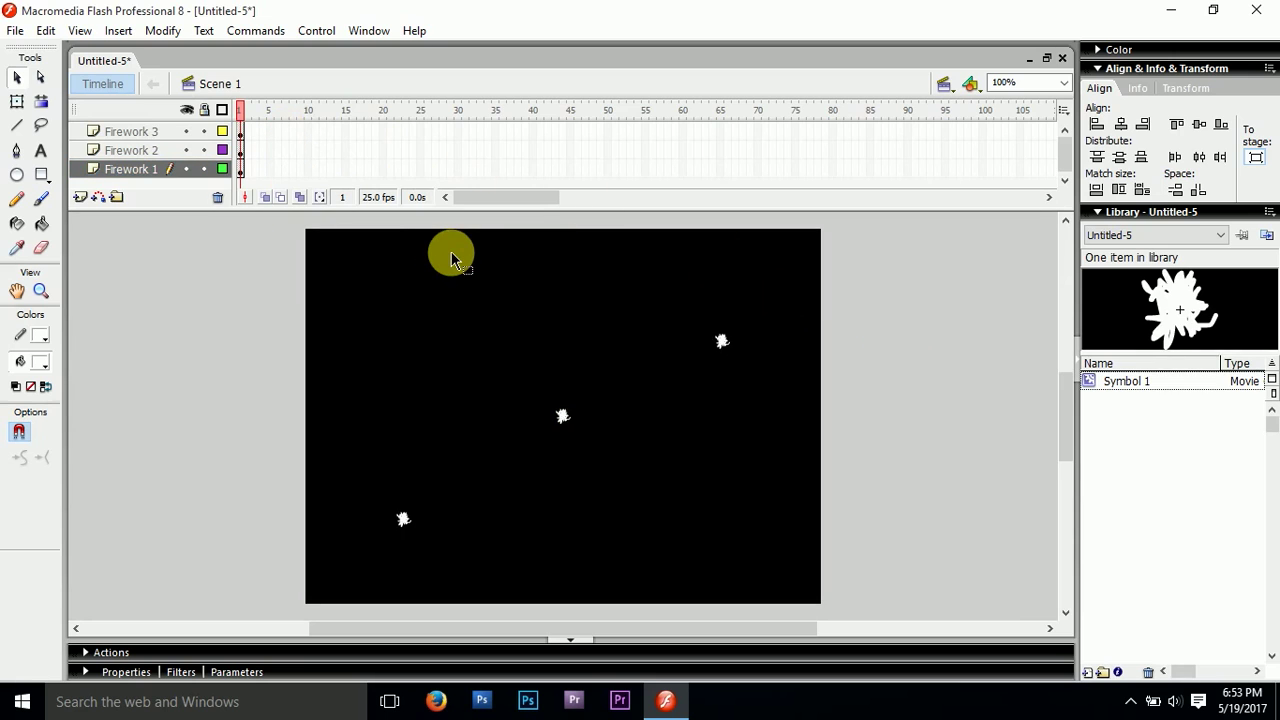
key("ctrl+Return")
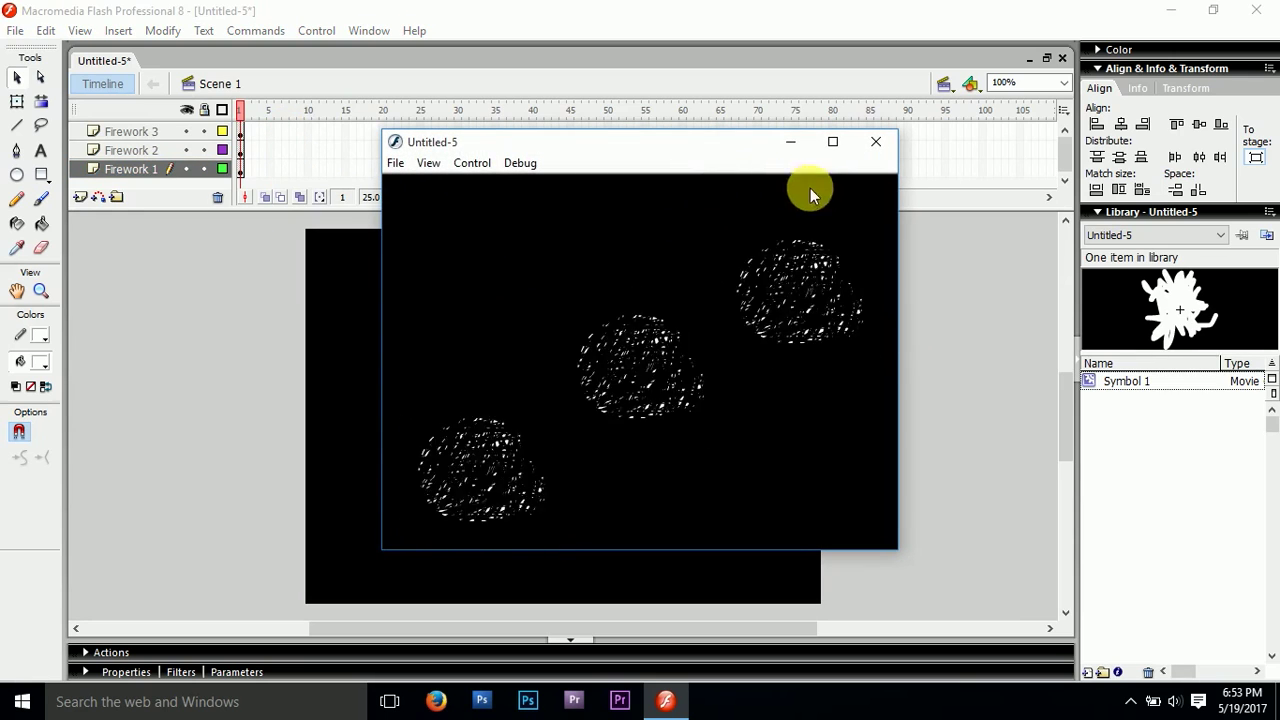
left_click(868, 145)
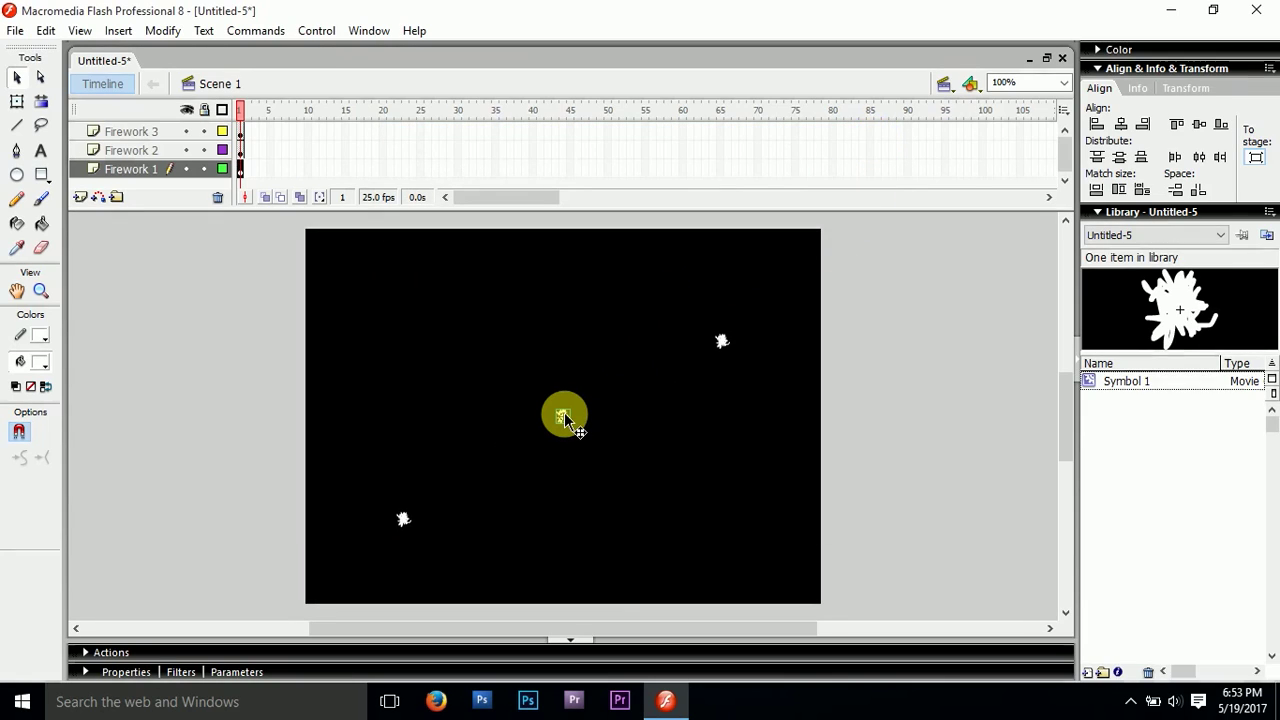
Move the Firework 1 instance from the stage centre up and to the left, level with the upper-right firework
left_click_drag(565, 419, 507, 343)
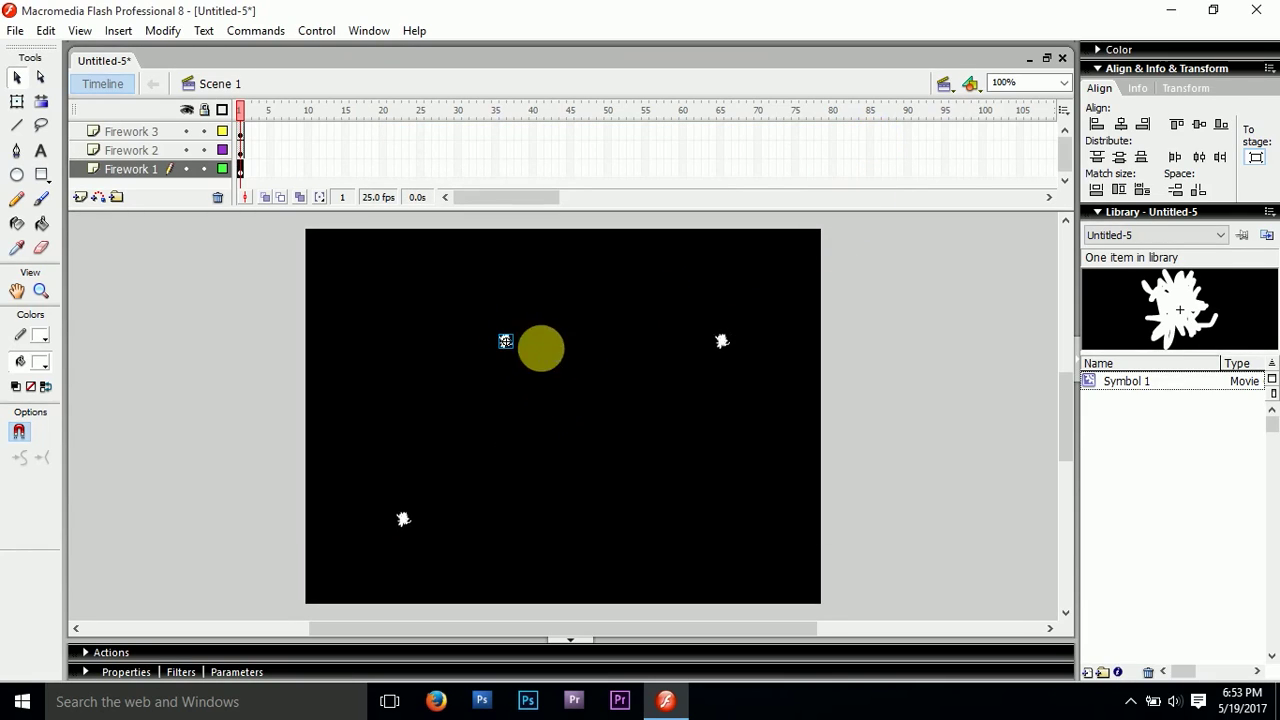
Move the Firework 3 instance down and to the right and the Firework 2 instance slightly right and down on the stage
left_click_drag(729, 351, 766, 394)
left_click_drag(404, 520, 443, 527)
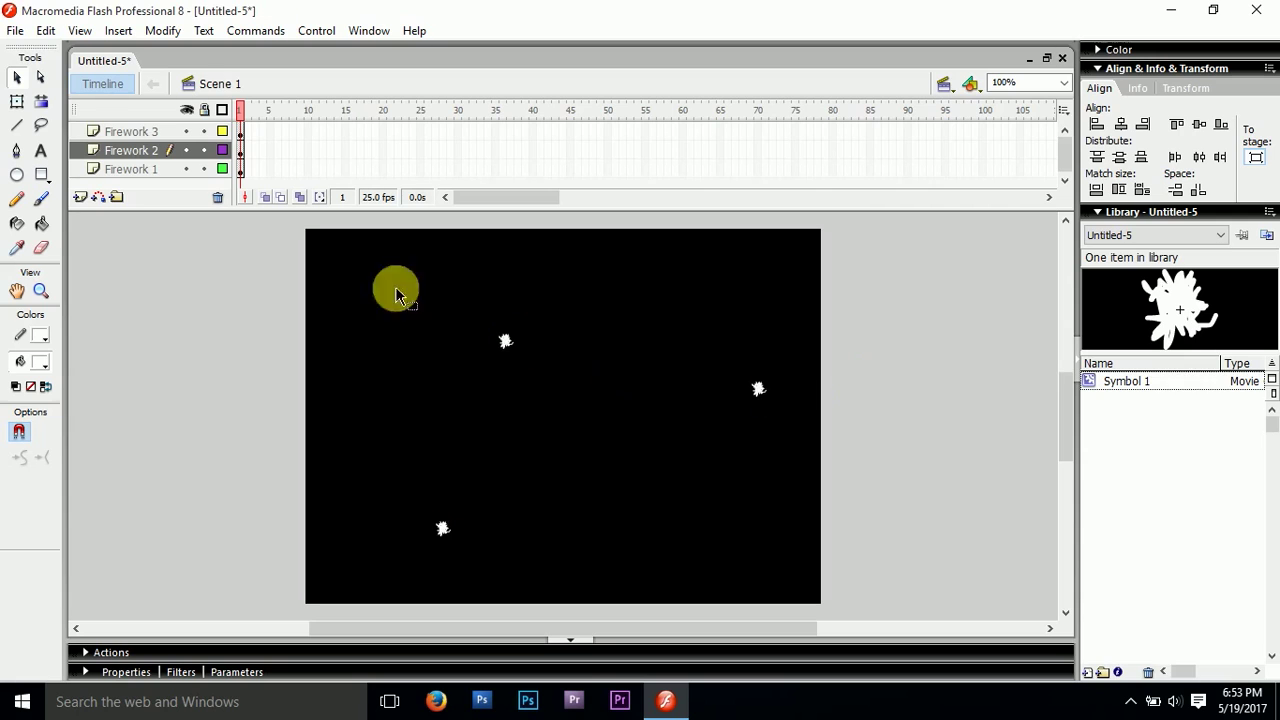
Apply a 100% orange tint (RGB 255, 153, 0) to the Firework 2 instance near the bottom of the stage
left_click(143, 671)
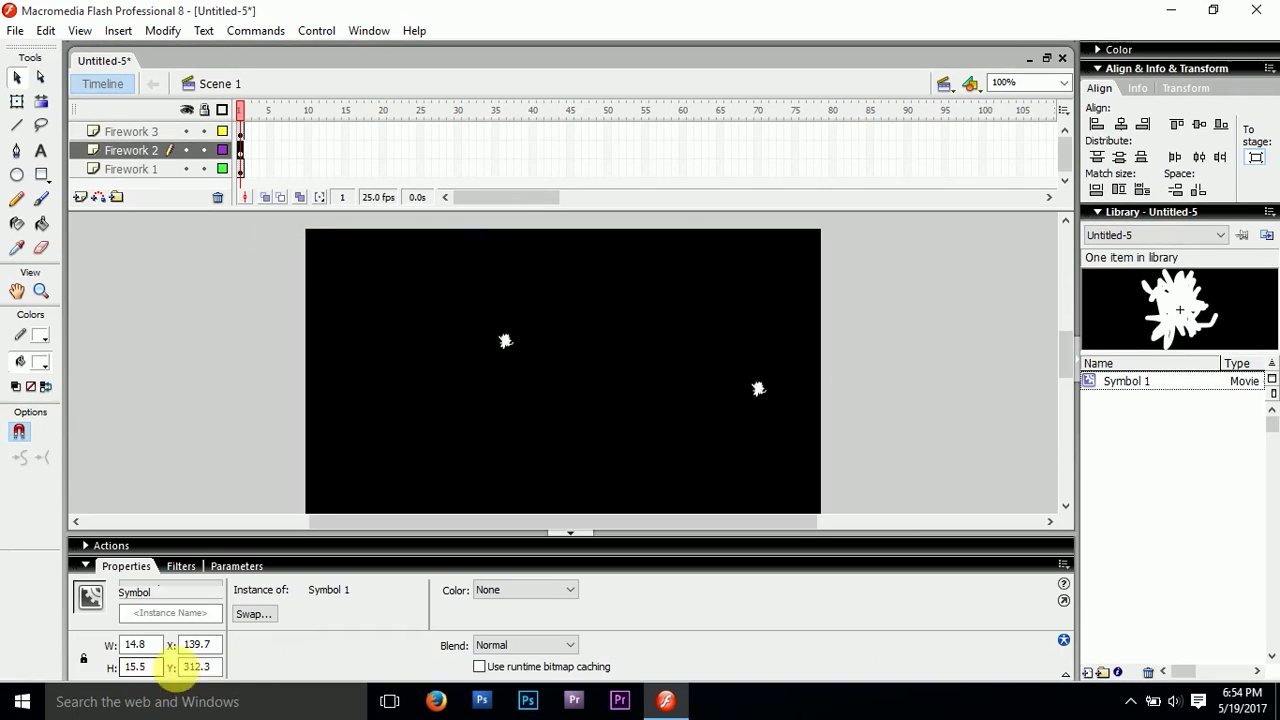
left_click(541, 593)
left_click(500, 630)
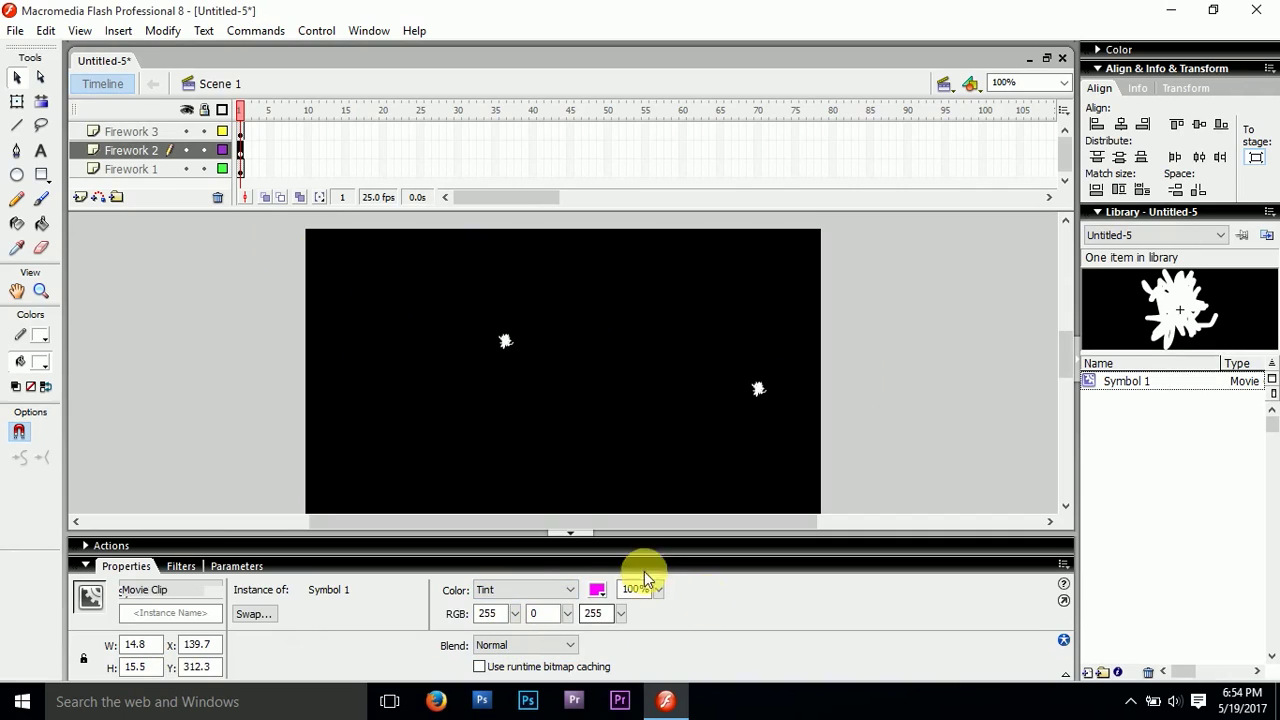
left_click(597, 591)
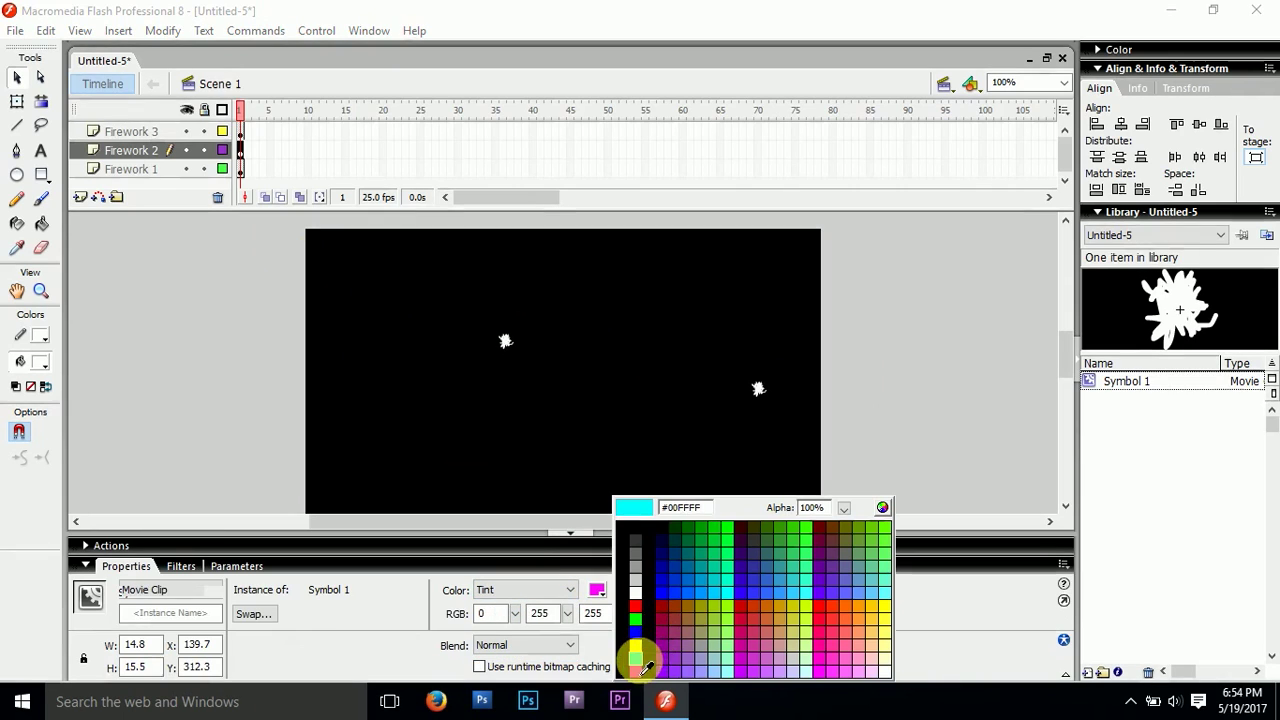
left_click(858, 609)
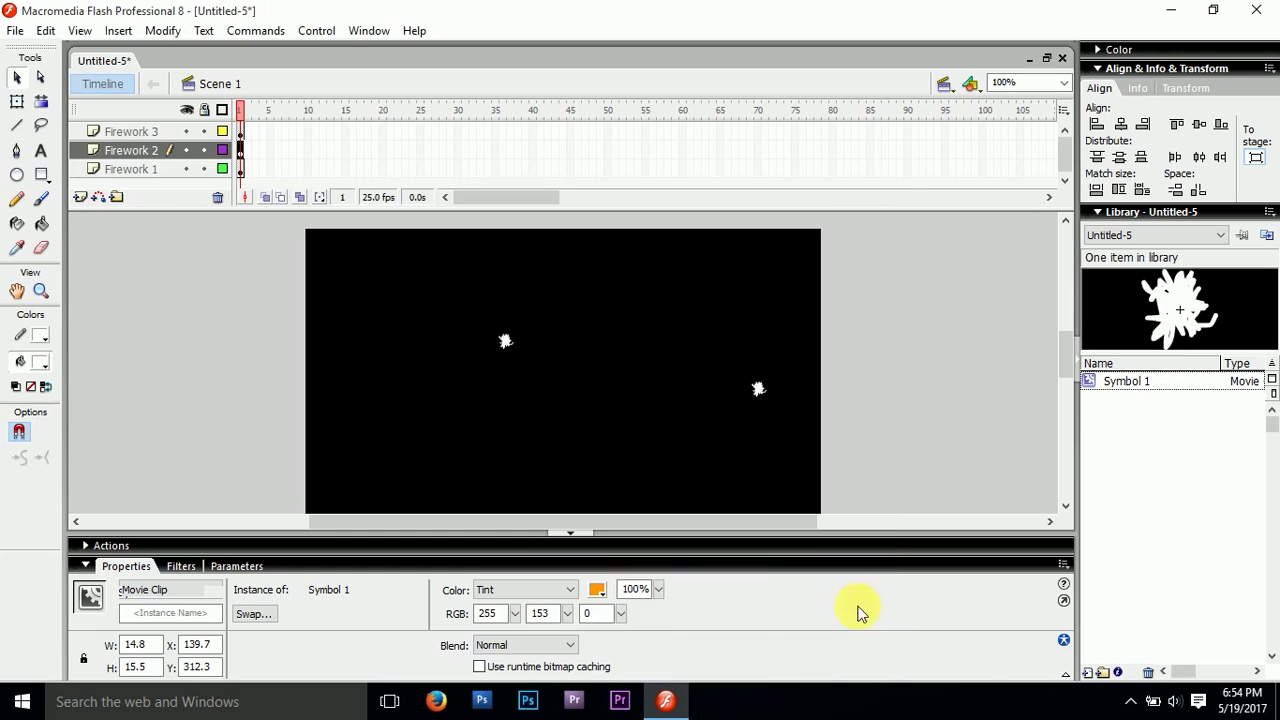
left_click(87, 568)
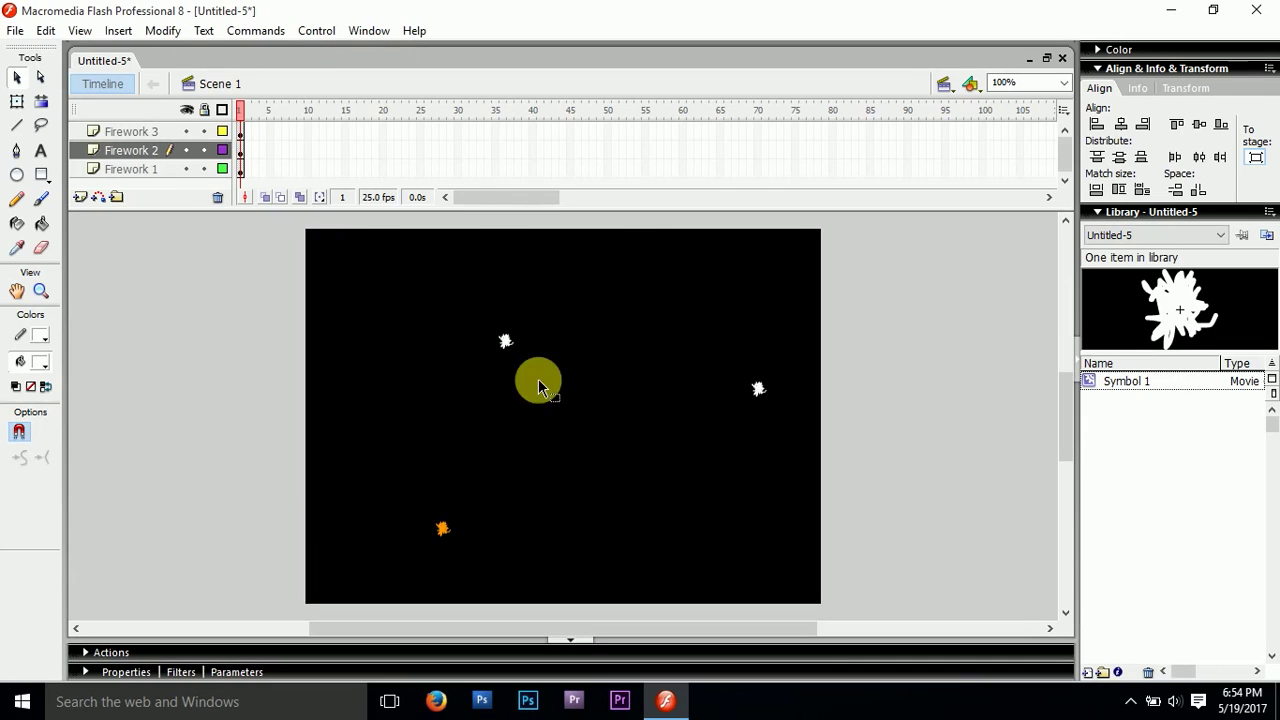
Apply a 100% green tint (#00FF00) to the Firework 1 instance in the upper part of the stage
left_click(505, 341)
left_click(114, 672)
left_click(570, 590)
left_click(555, 632)
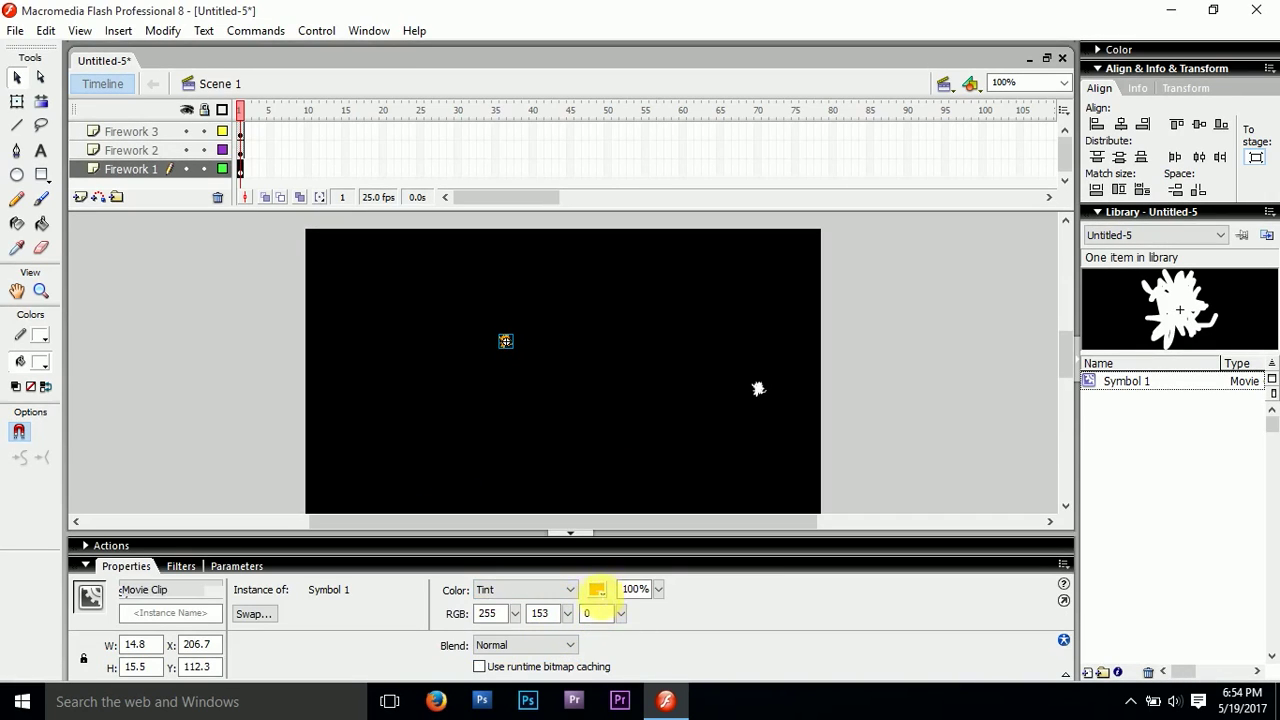
left_click(597, 589)
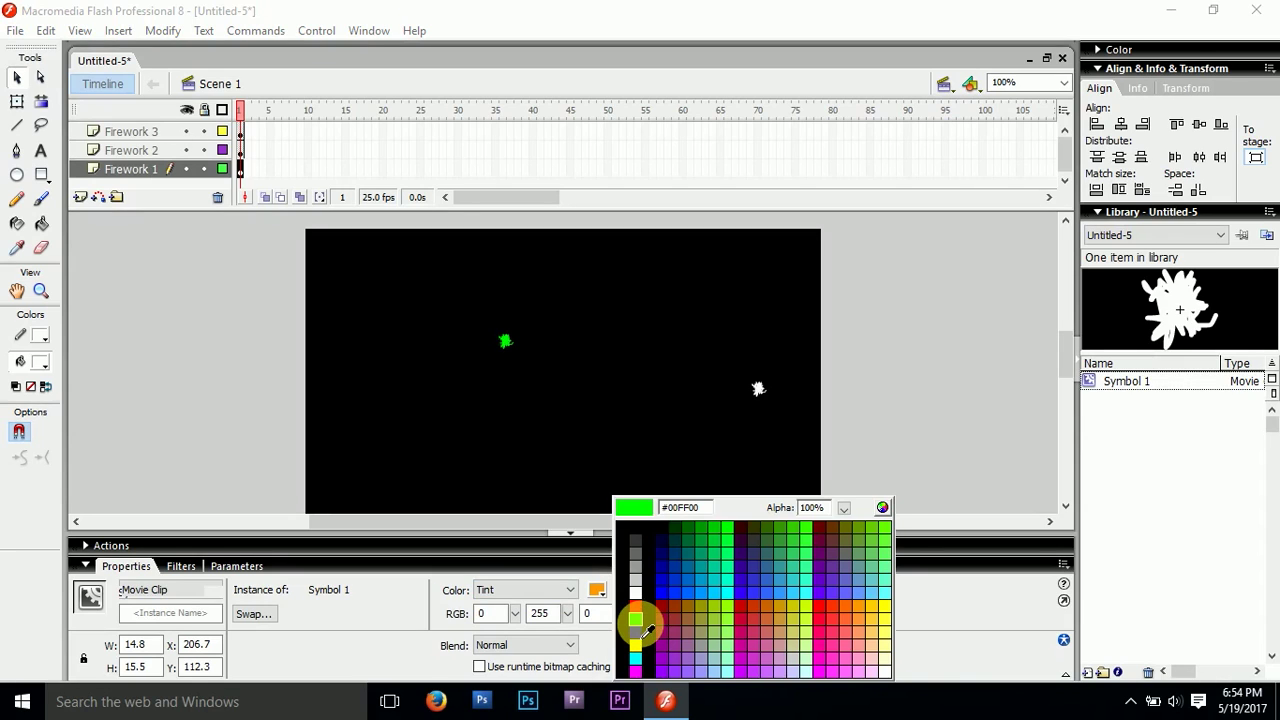
left_click(640, 624)
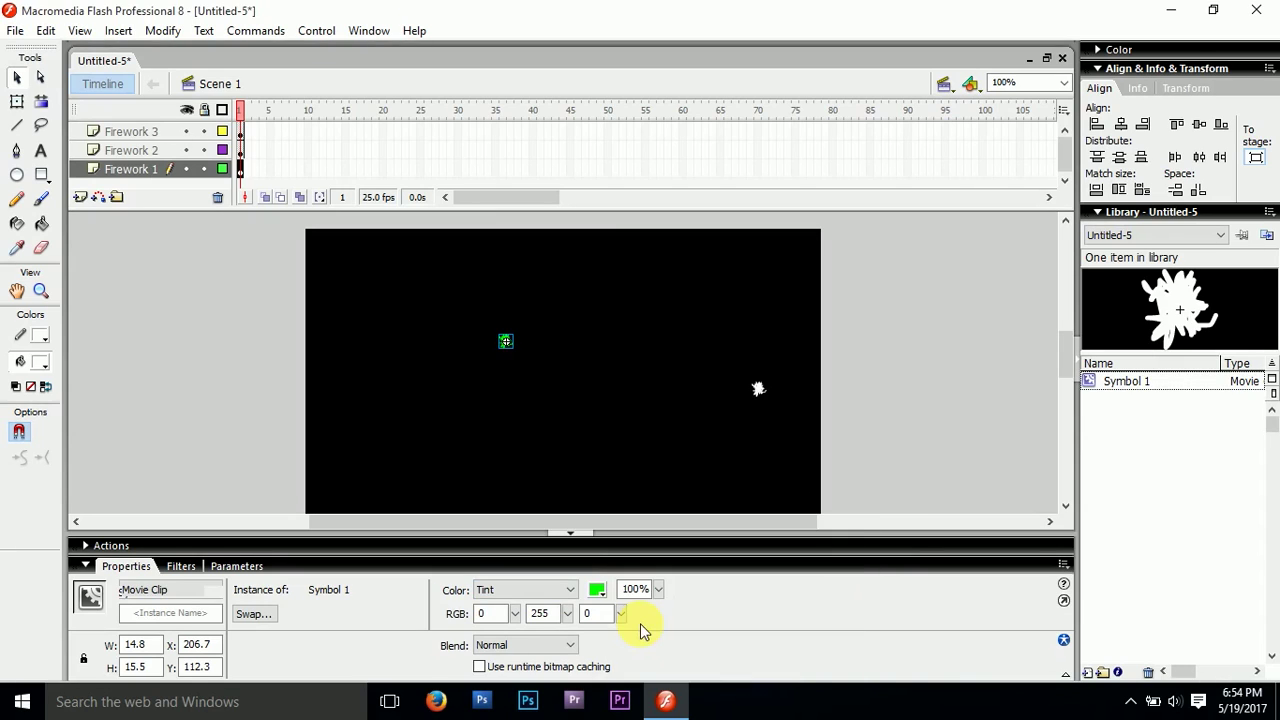
left_click(86, 566)
Apply a magenta tint to the remaining white firework instance on the Firework 3 layer
left_click(760, 390)
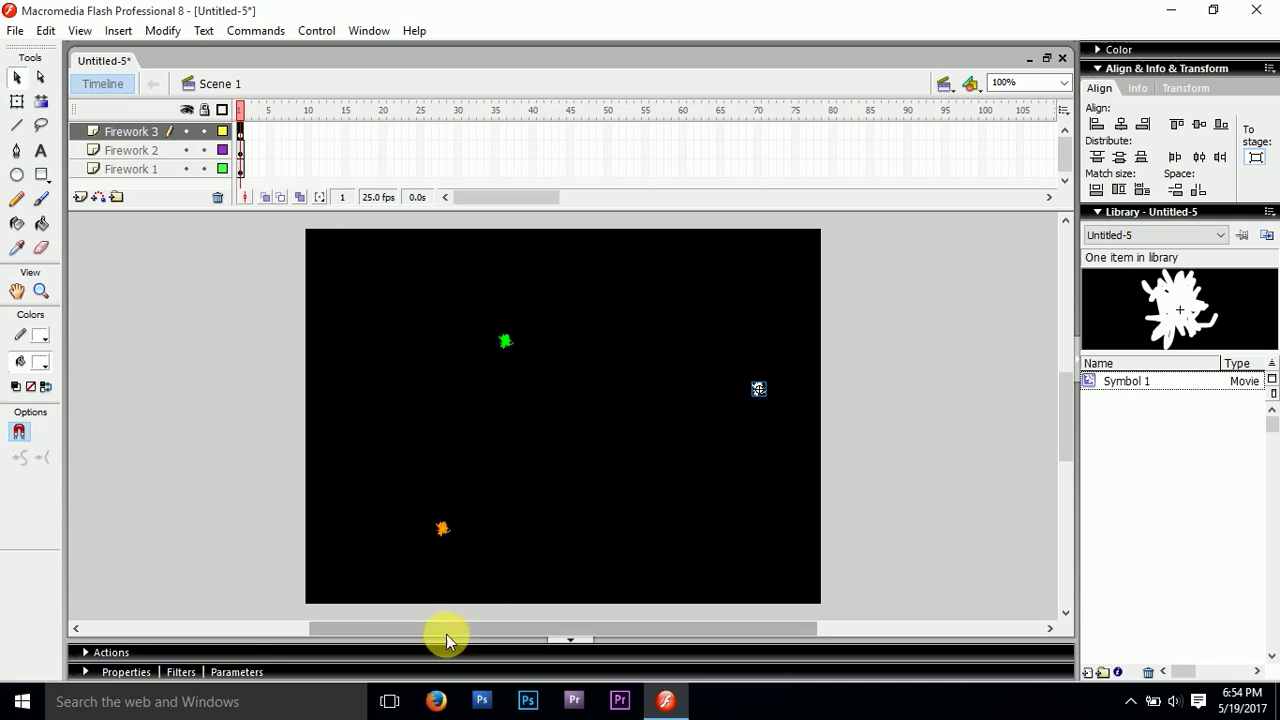
left_click(124, 672)
left_click(545, 590)
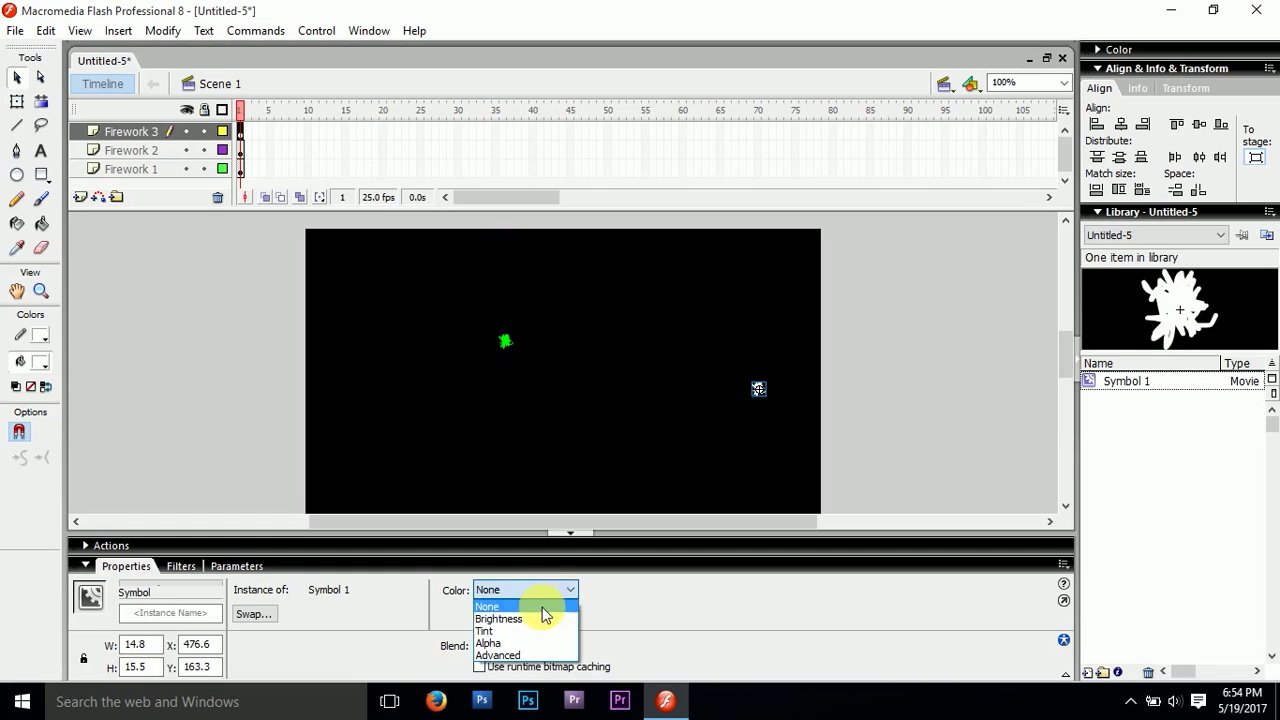
left_click(533, 630)
left_click(596, 594)
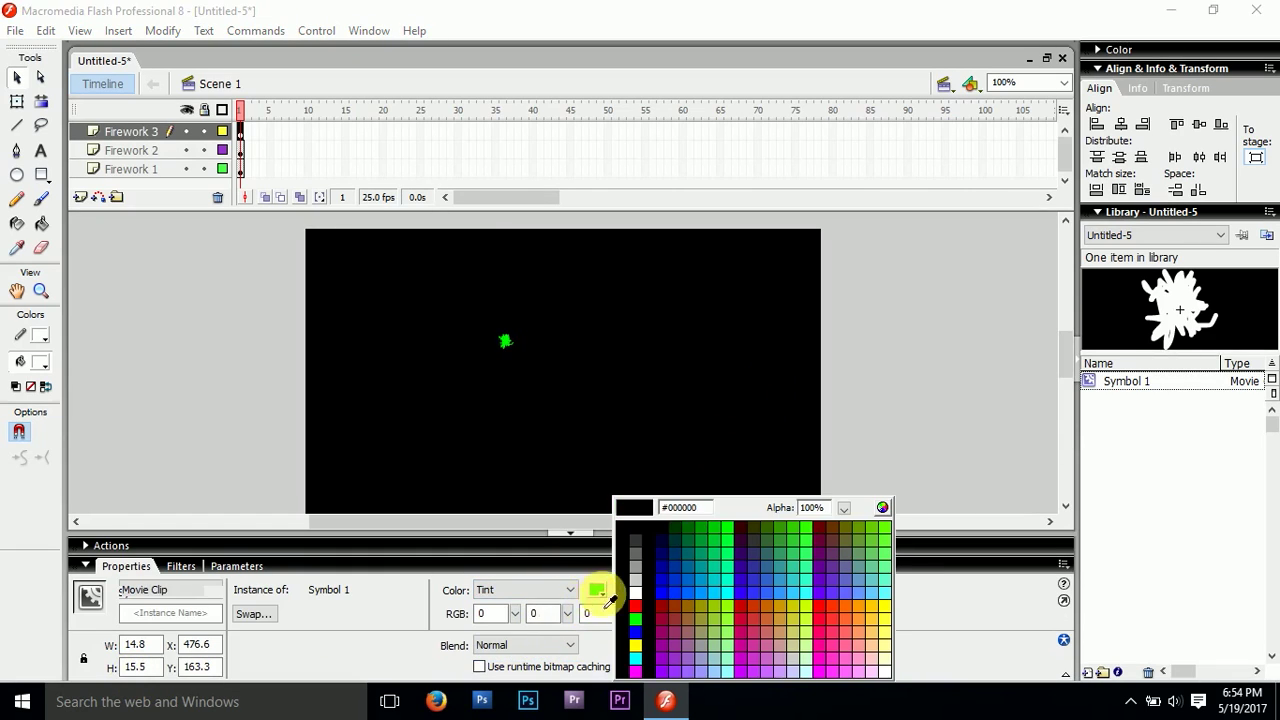
left_click(637, 672)
left_click(86, 564)
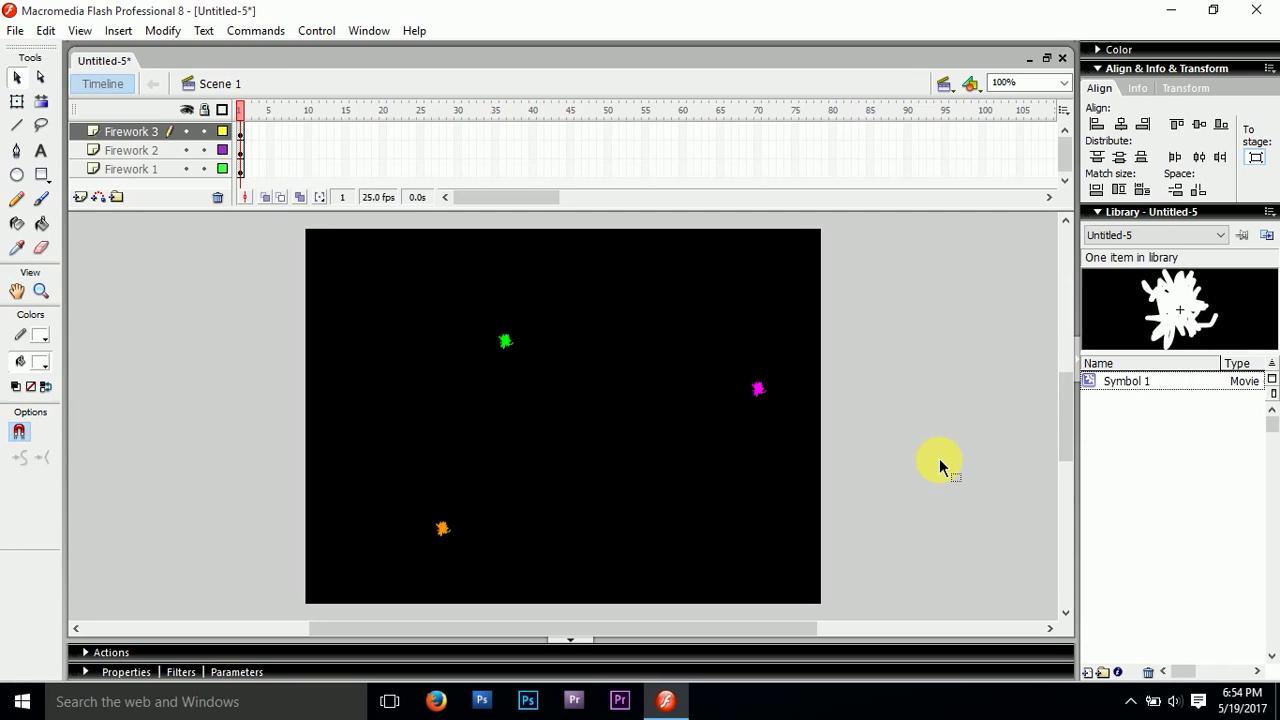
Test the movie with the three tinted fireworks in a maximized preview and close it
key("ctrl+Return")
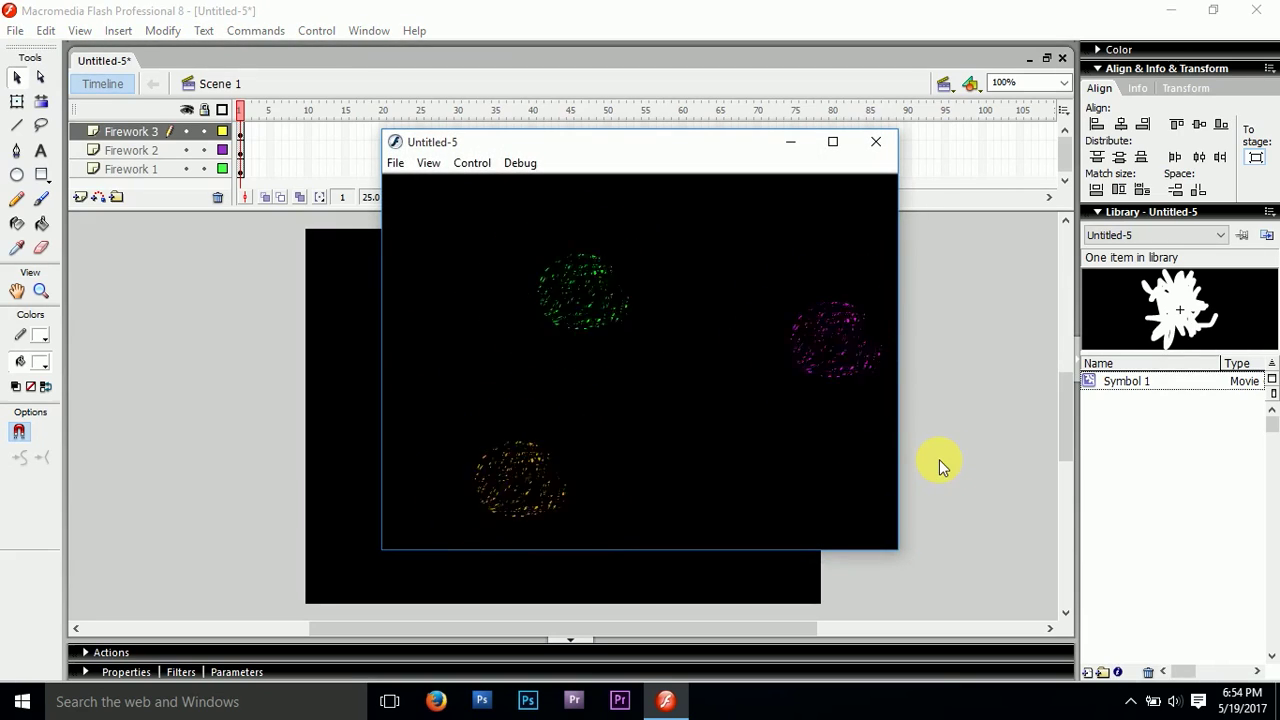
left_click(832, 141)
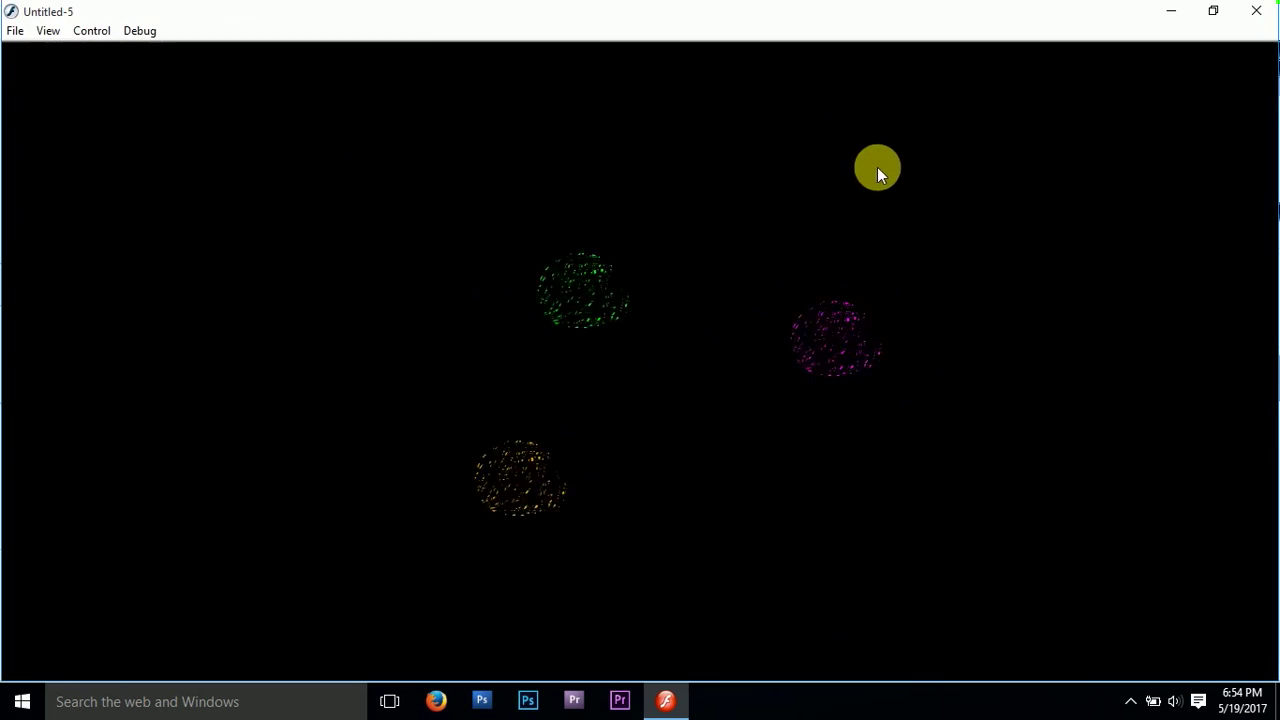
left_click(1256, 10)
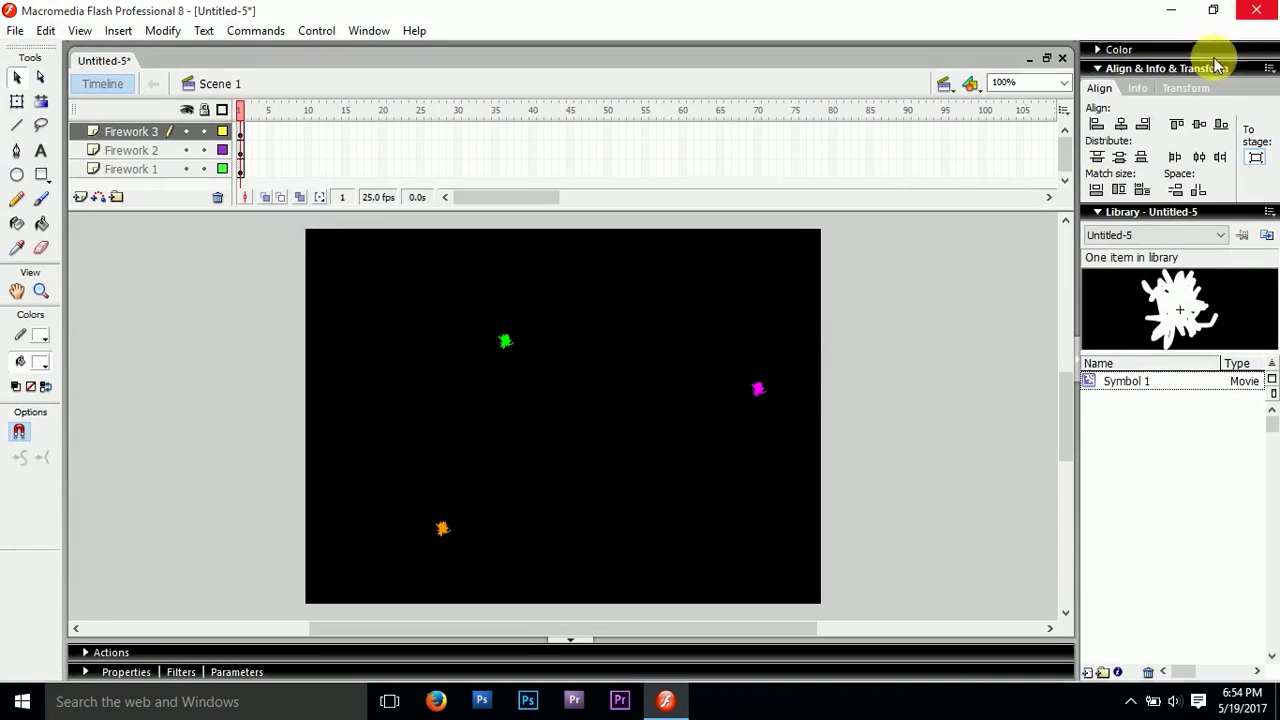
Move the magenta firework instance to the left and slightly down, further from the stage's right edge
left_click(742, 398)
left_click_drag(742, 398, 699, 411)
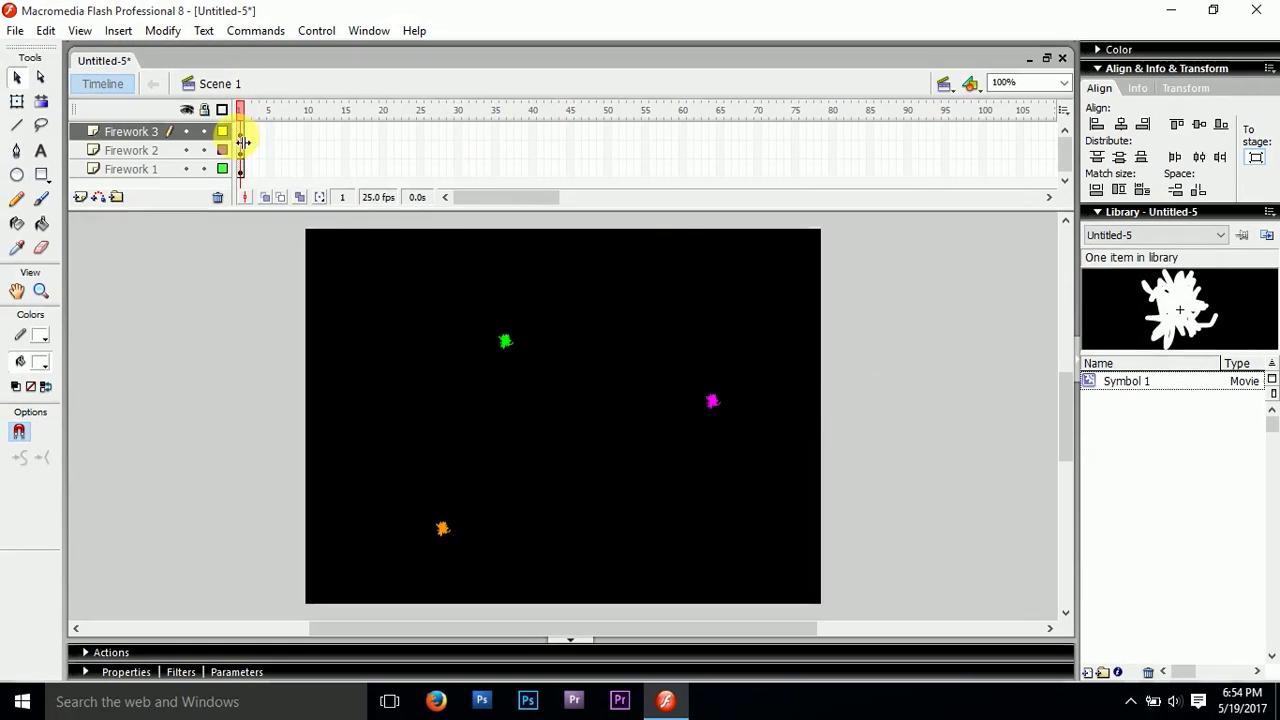
Insert keyframes at frame 60 on the Firework 1, Firework 2 and Firework 3 layers
left_click_drag(241, 140, 682, 168)
right_click(682, 162)
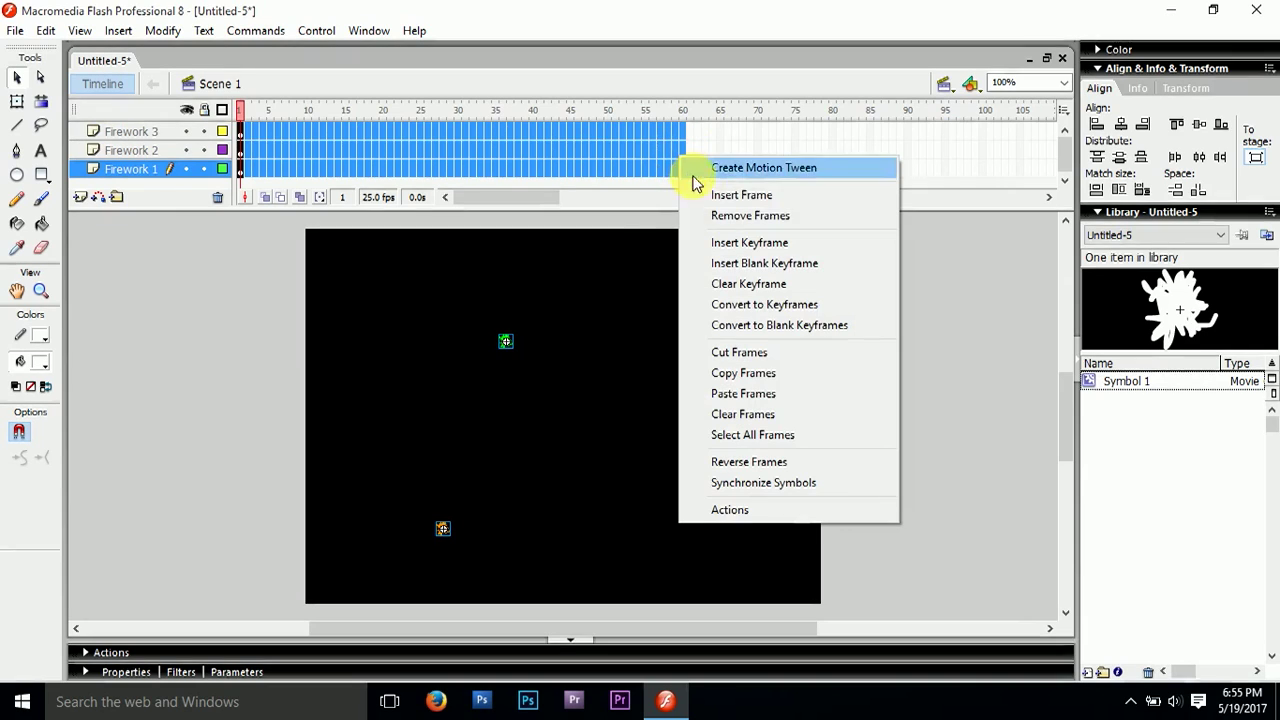
left_click(726, 243)
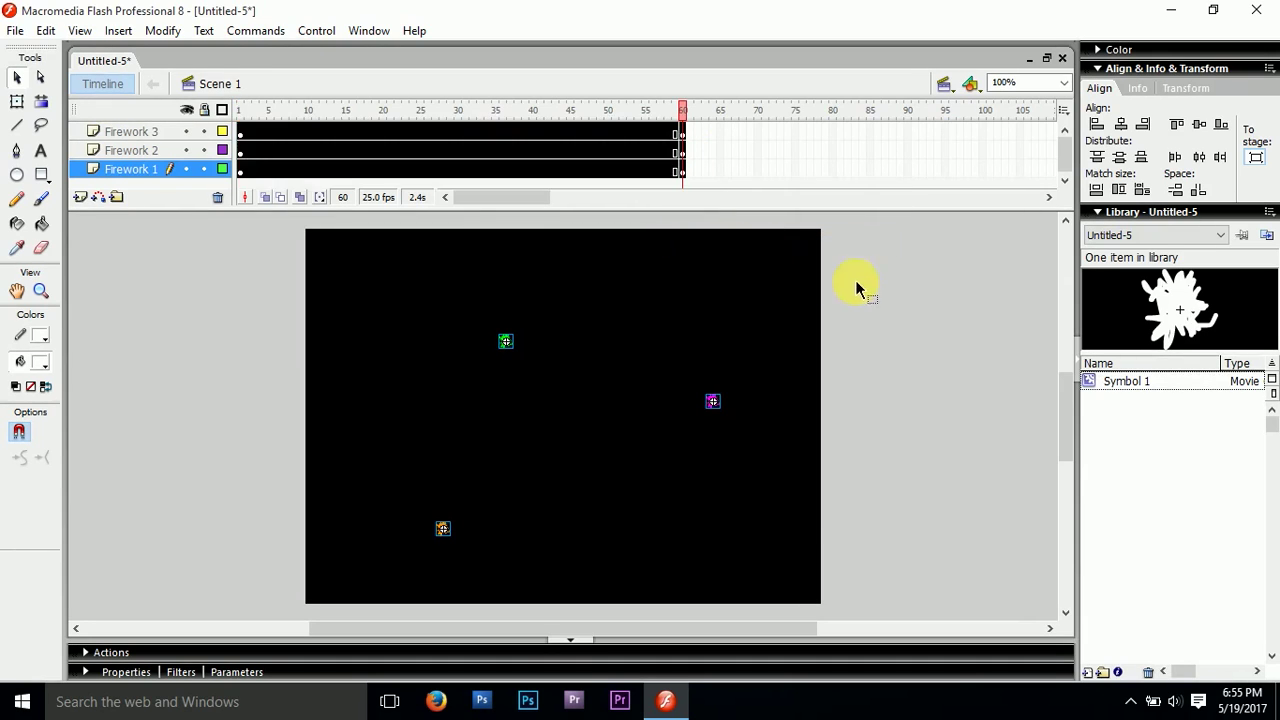
Return to frame 1, test the movie with the layers extended to frame 60, and close the preview
left_click(860, 289)
left_click_drag(241, 140, 240, 113)
left_click(806, 266)
key("ctrl+Return")
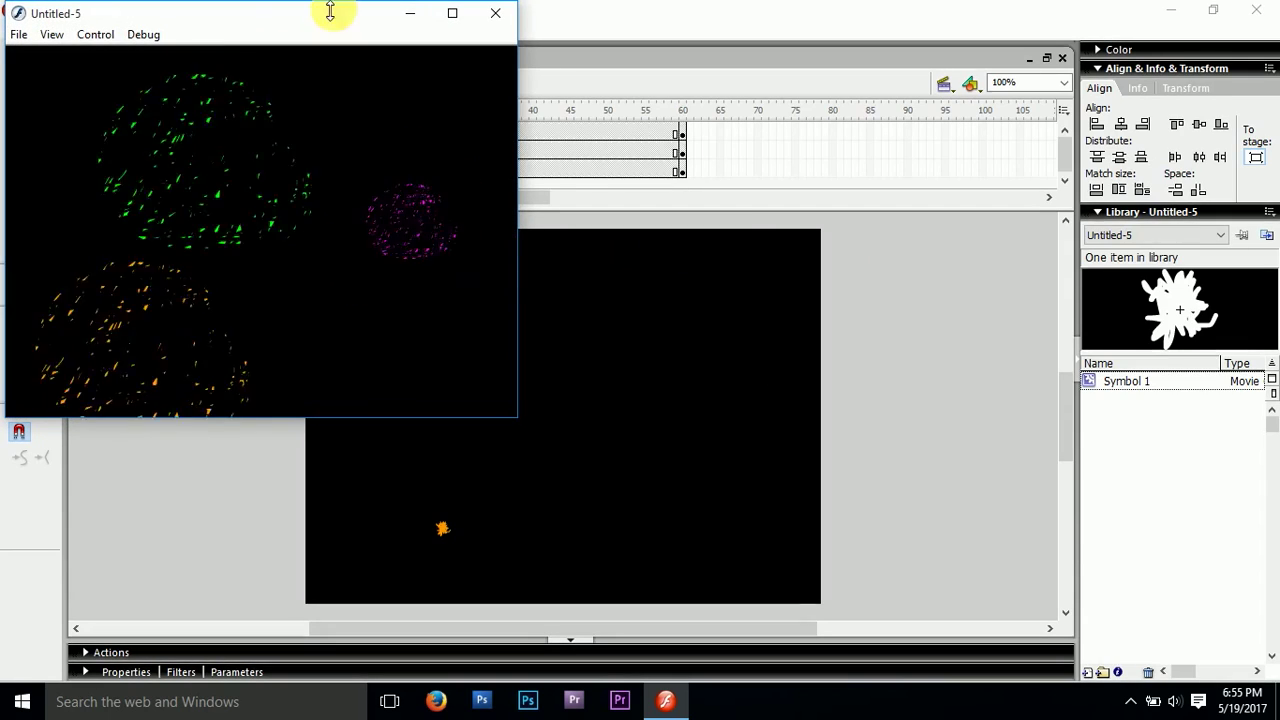
left_click(493, 15)
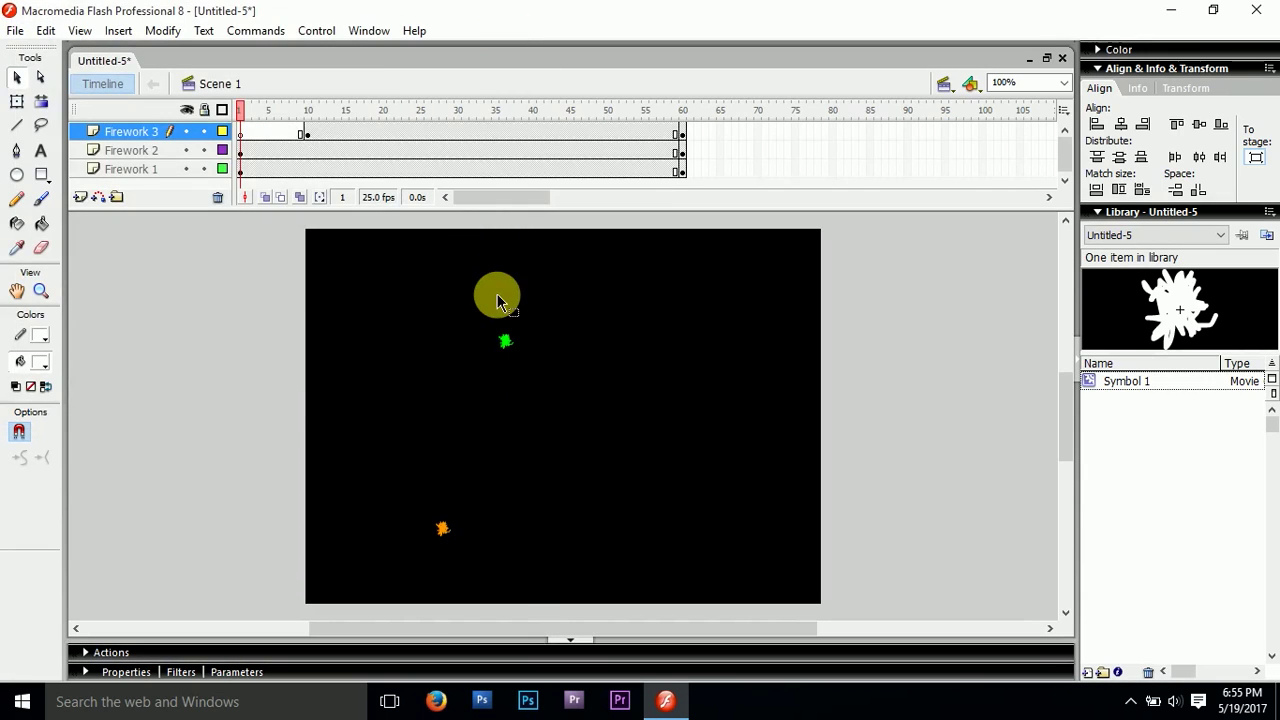
Return the Firework 3 starting keyframe to frame 1 and move the Firework 2 starting keyframe to frame 5
left_click(307, 140)
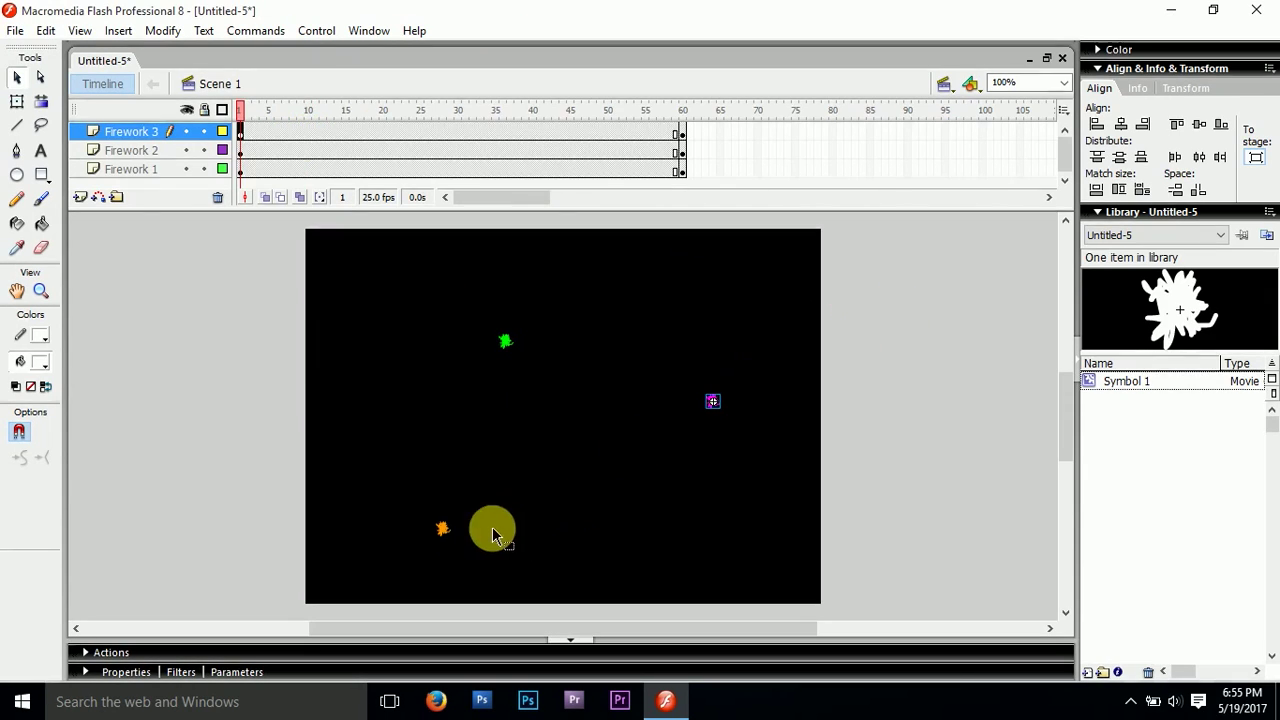
left_click(443, 528)
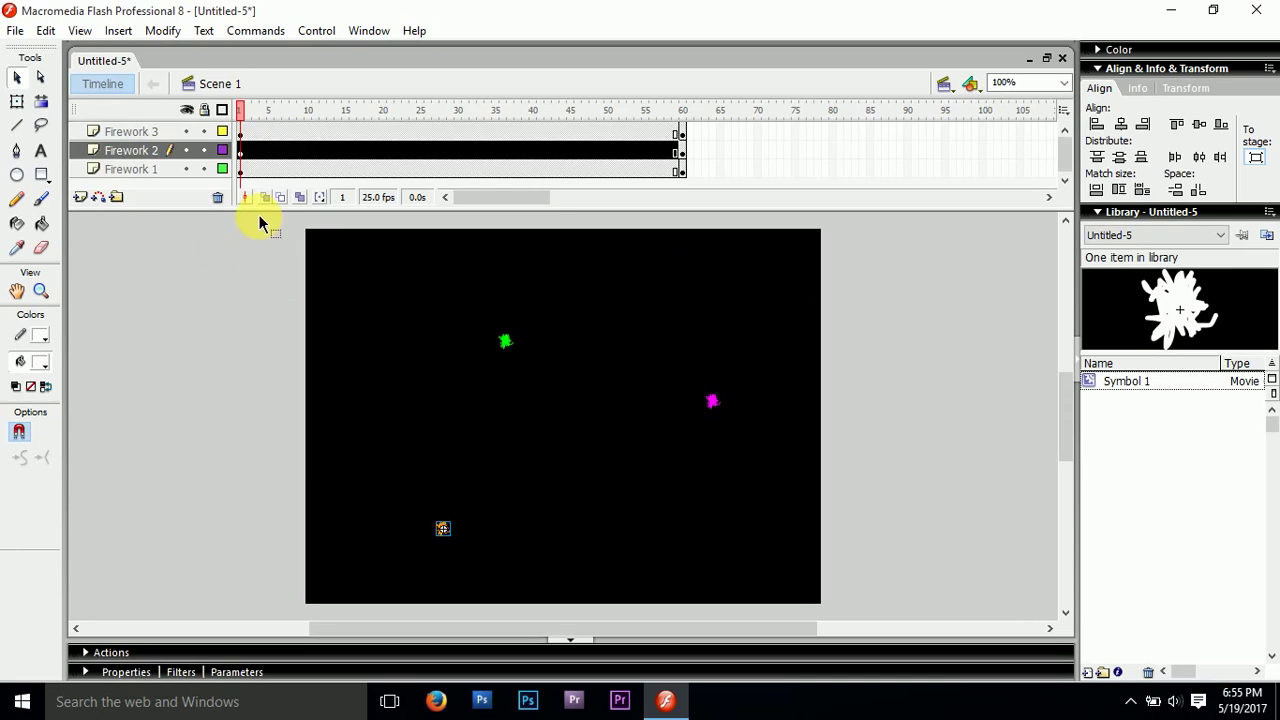
left_click(242, 156)
left_click_drag(243, 158, 270, 157)
left_click(266, 149)
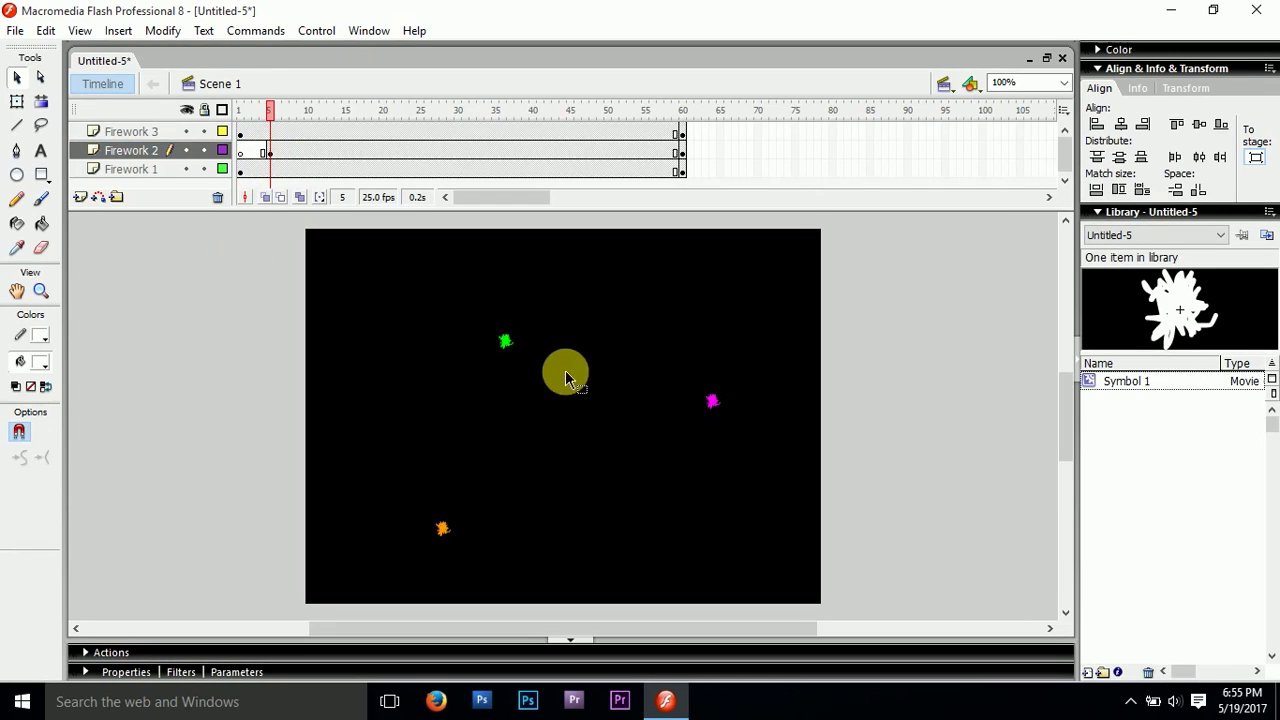
Move the starting keyframe of the Firework 1 layer to frame 10
left_click(507, 345)
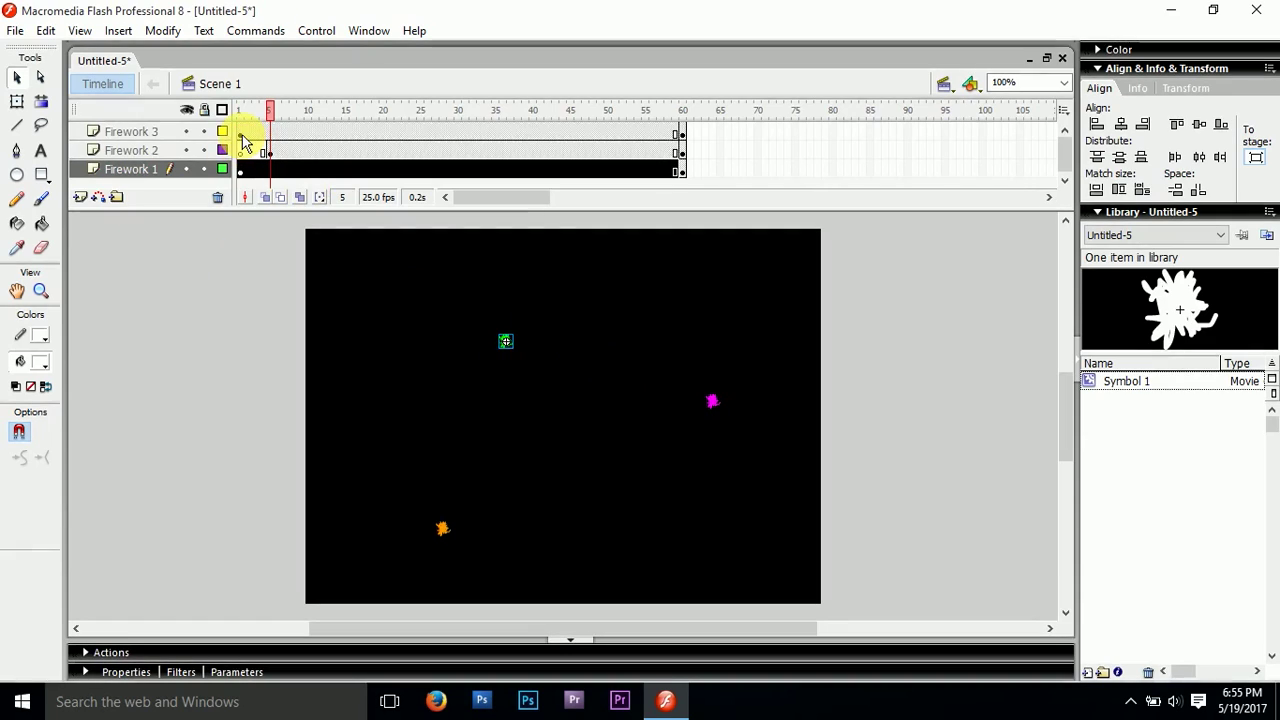
left_click(240, 133)
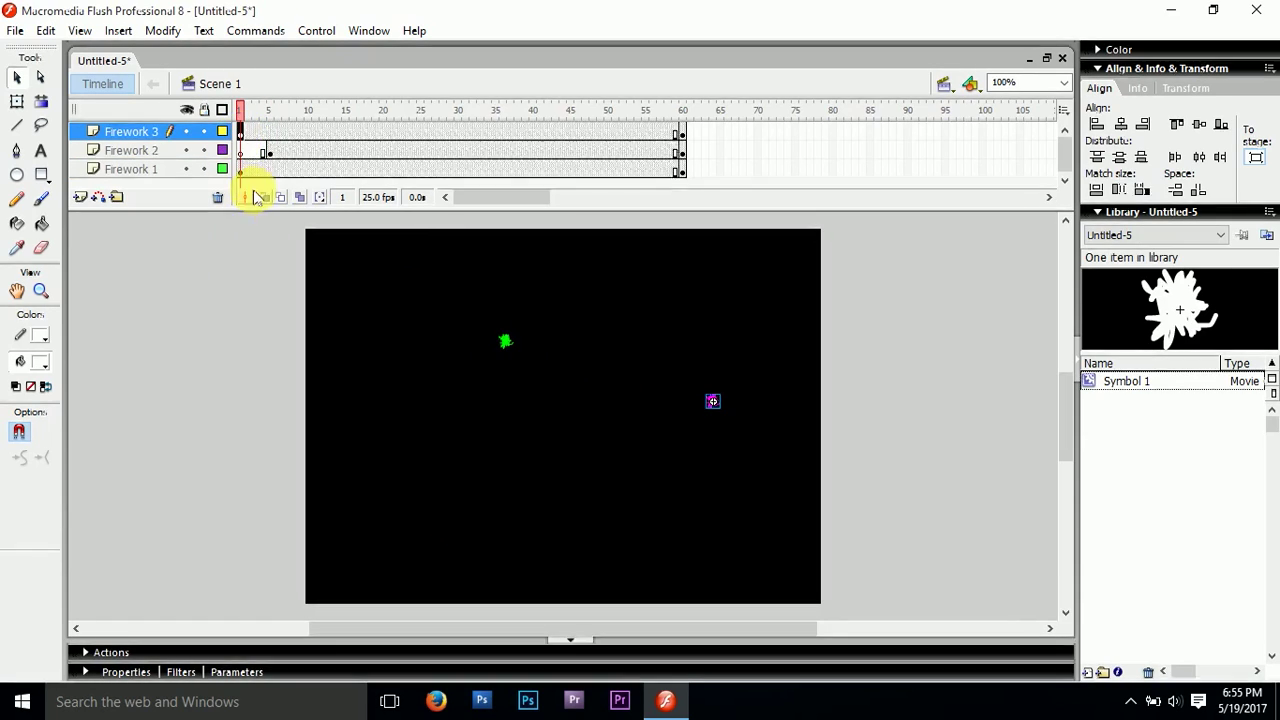
left_click(242, 171)
left_click_drag(243, 180, 306, 171)
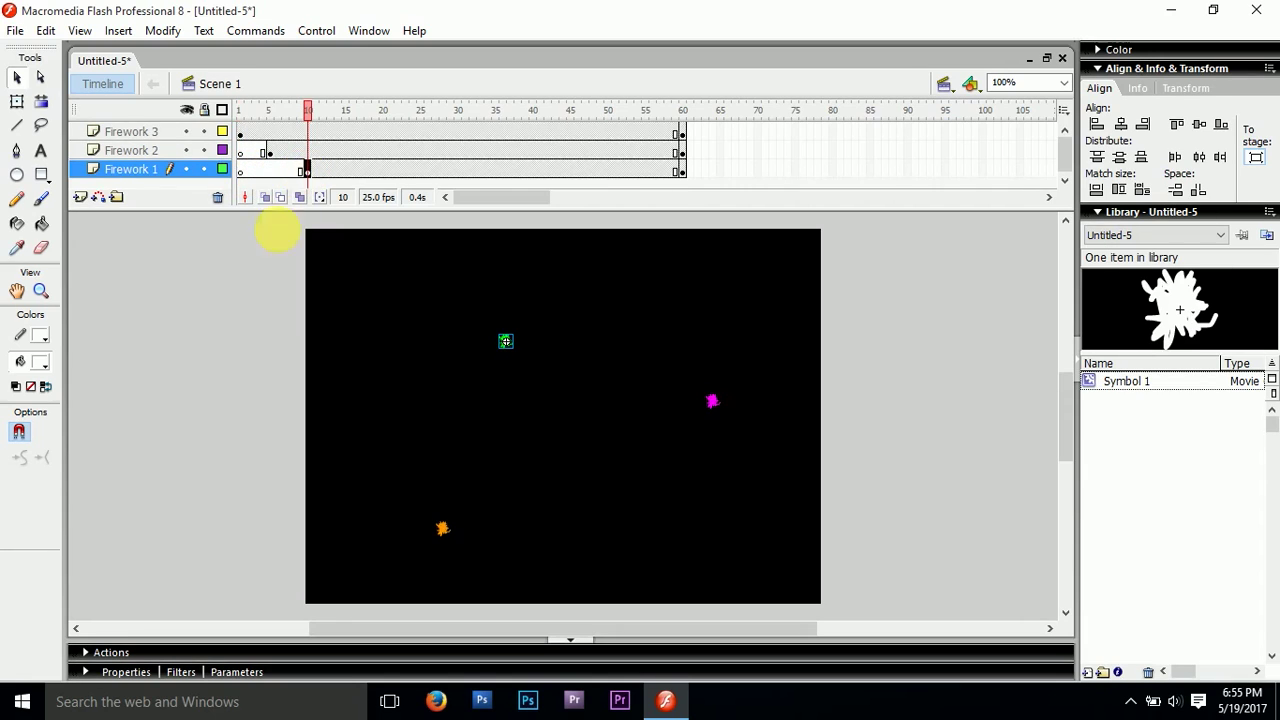
left_click(247, 276)
Move the starting keyframe of the Firework 3 layer to frame 15
left_click(241, 134)
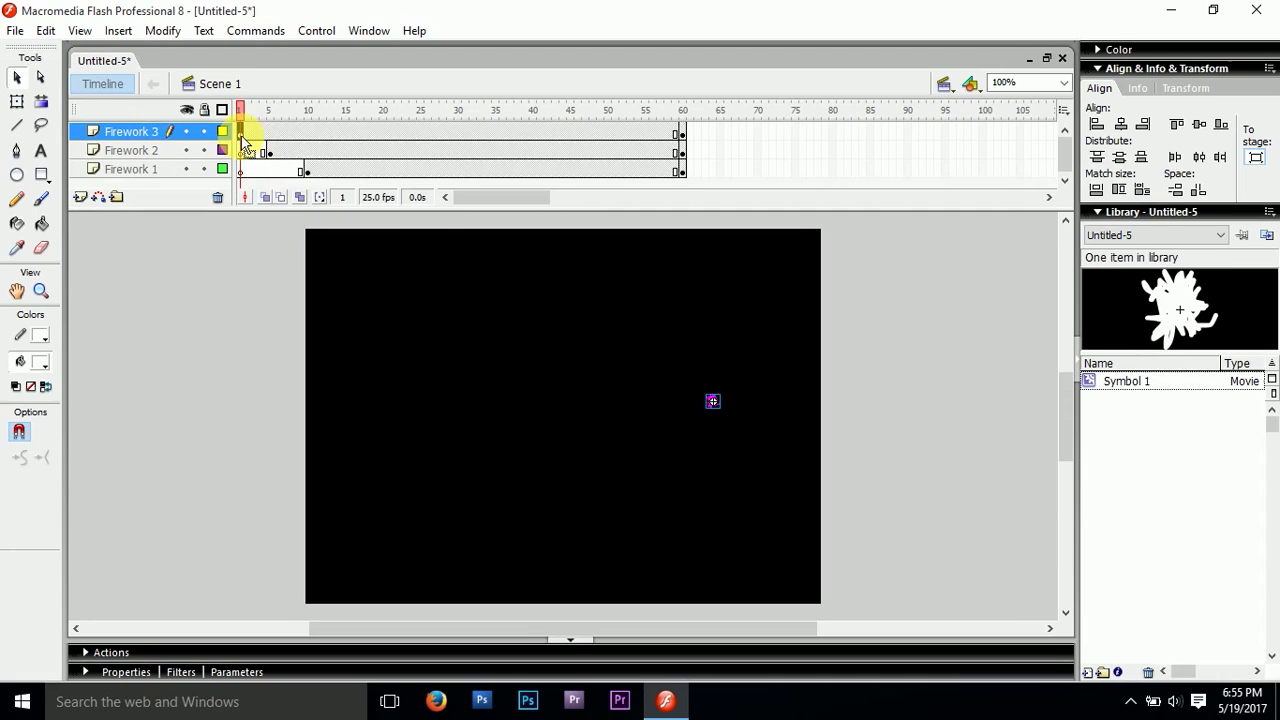
left_click_drag(243, 140, 228, 108)
left_click(263, 286)
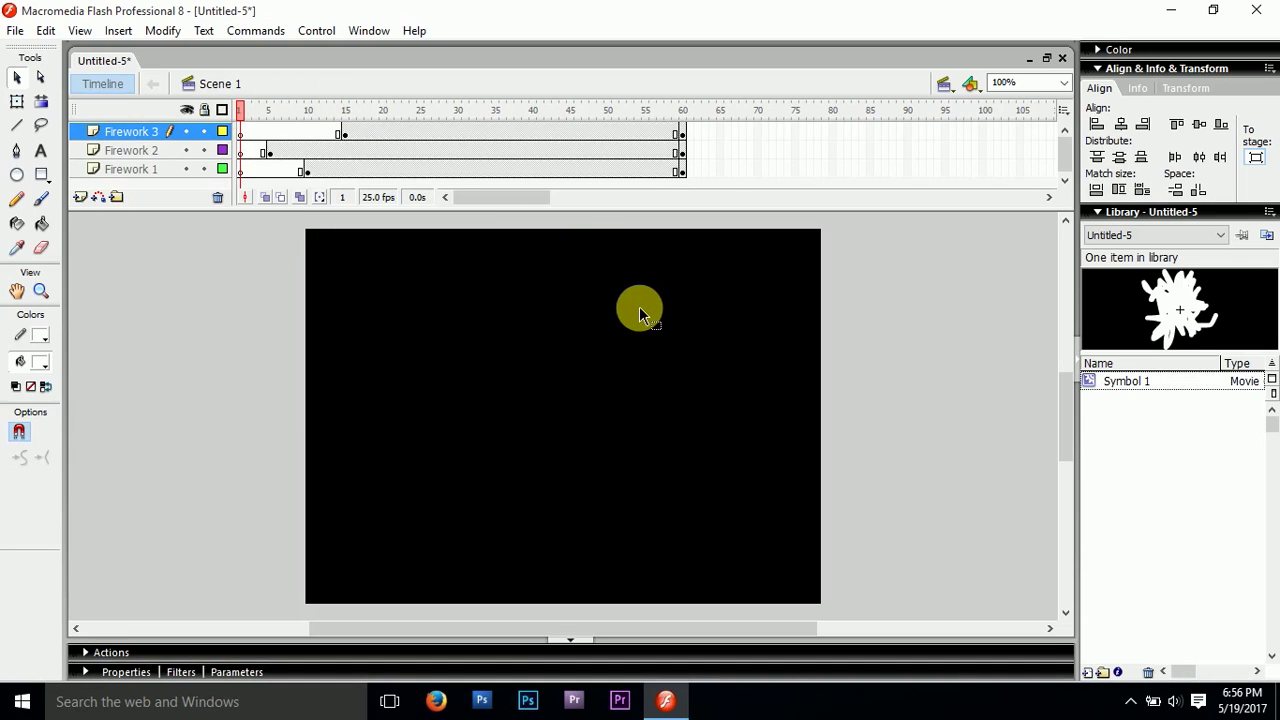
Test the movie with the fireworks starting at staggered frames and close the preview
key("ctrl+Return")
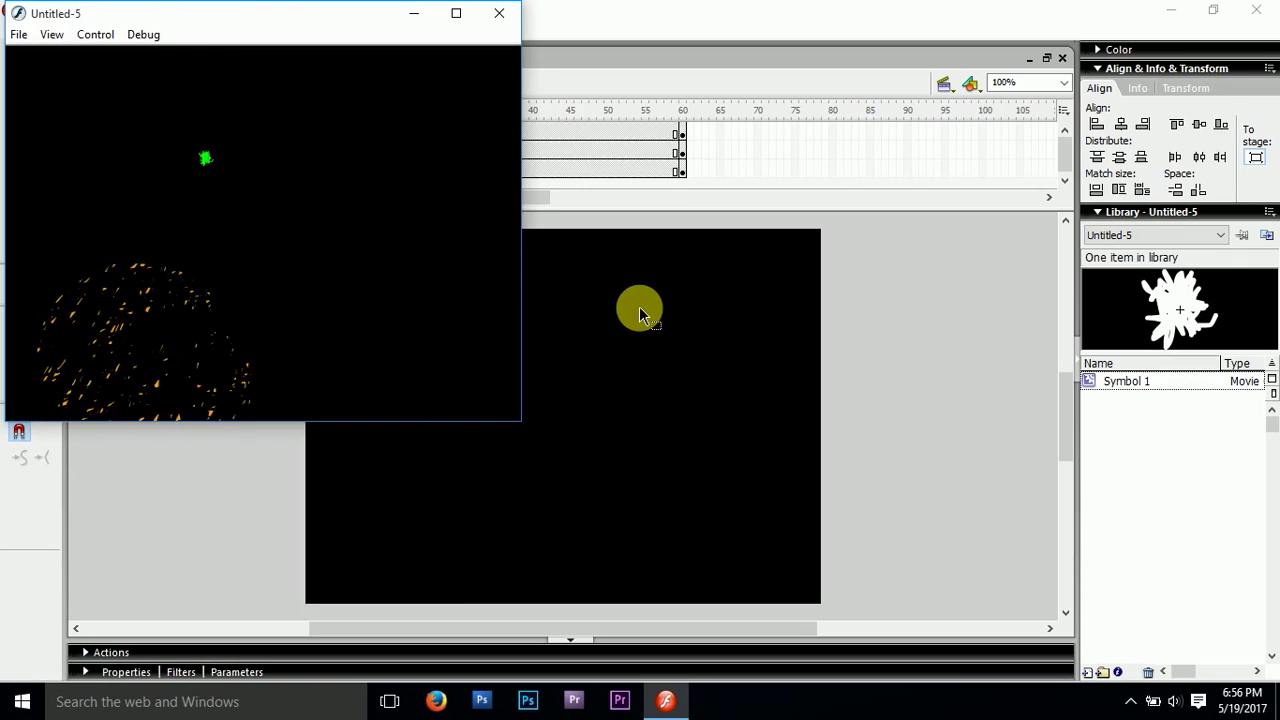
left_click(500, 15)
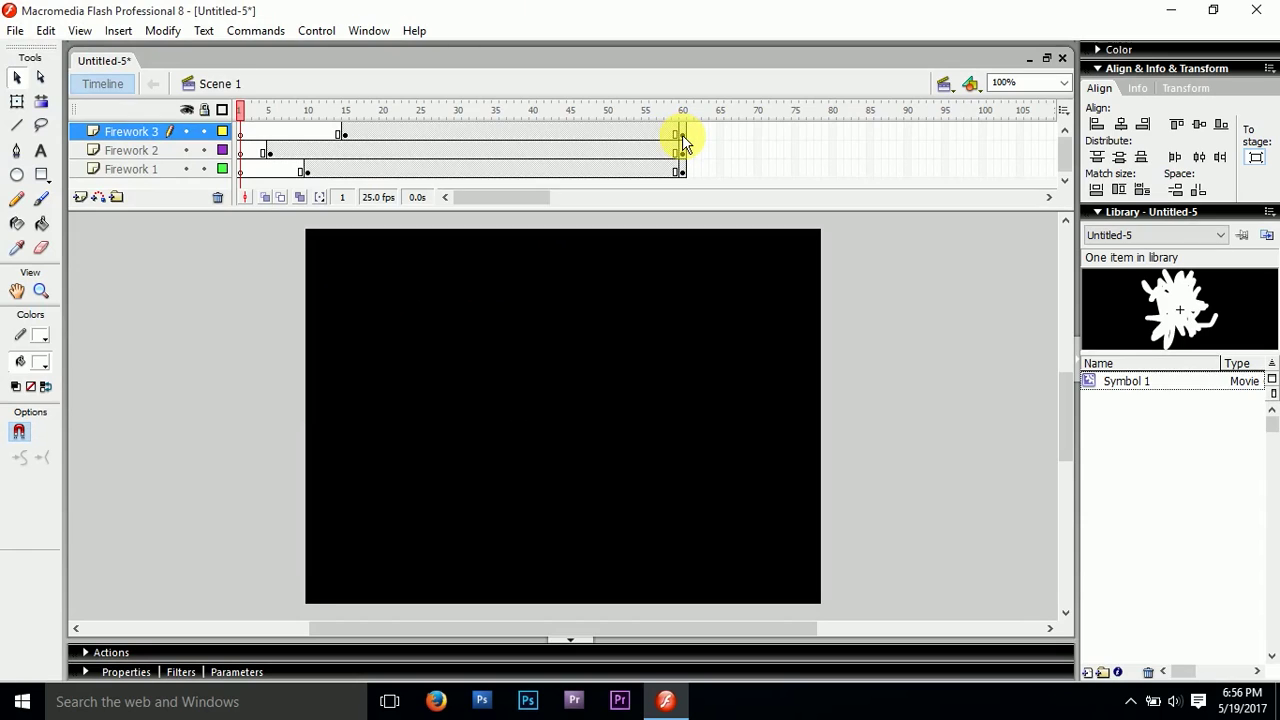
Move the ending keyframe of the Firework 3 layer from frame 60 back to frame 45
left_click_drag(681, 141, 577, 138)
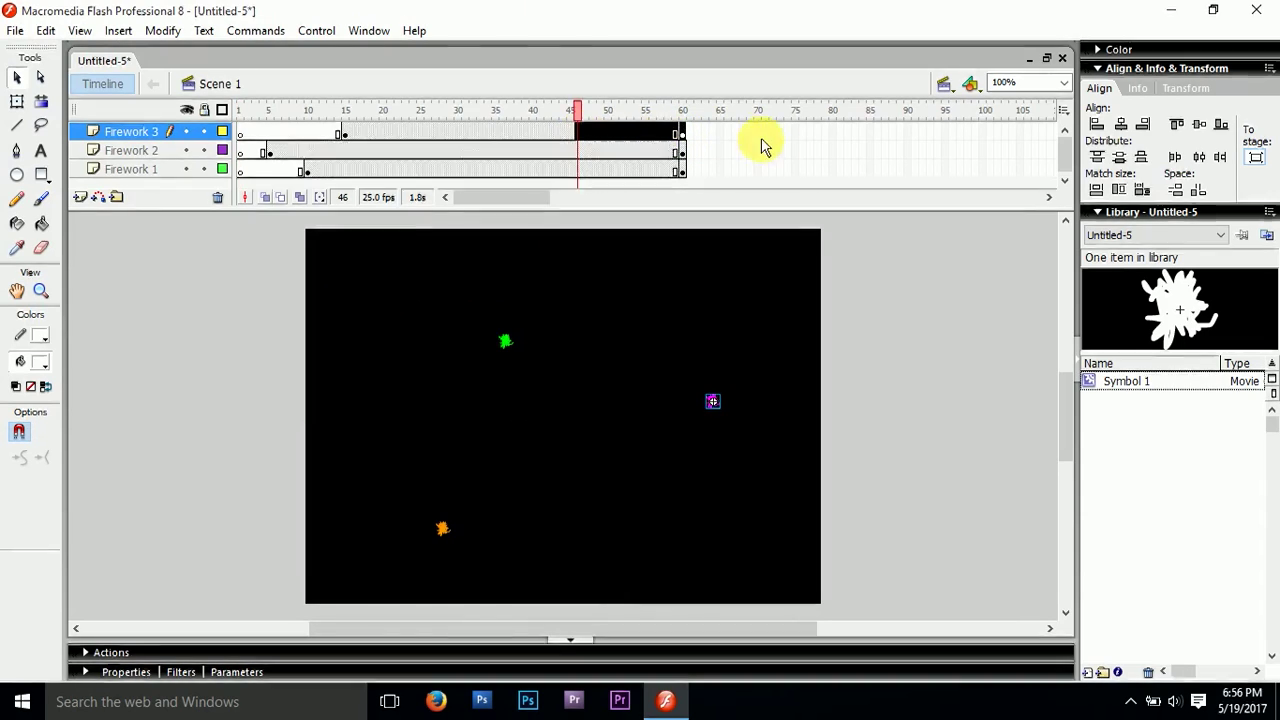
left_click(765, 147)
left_click(682, 140)
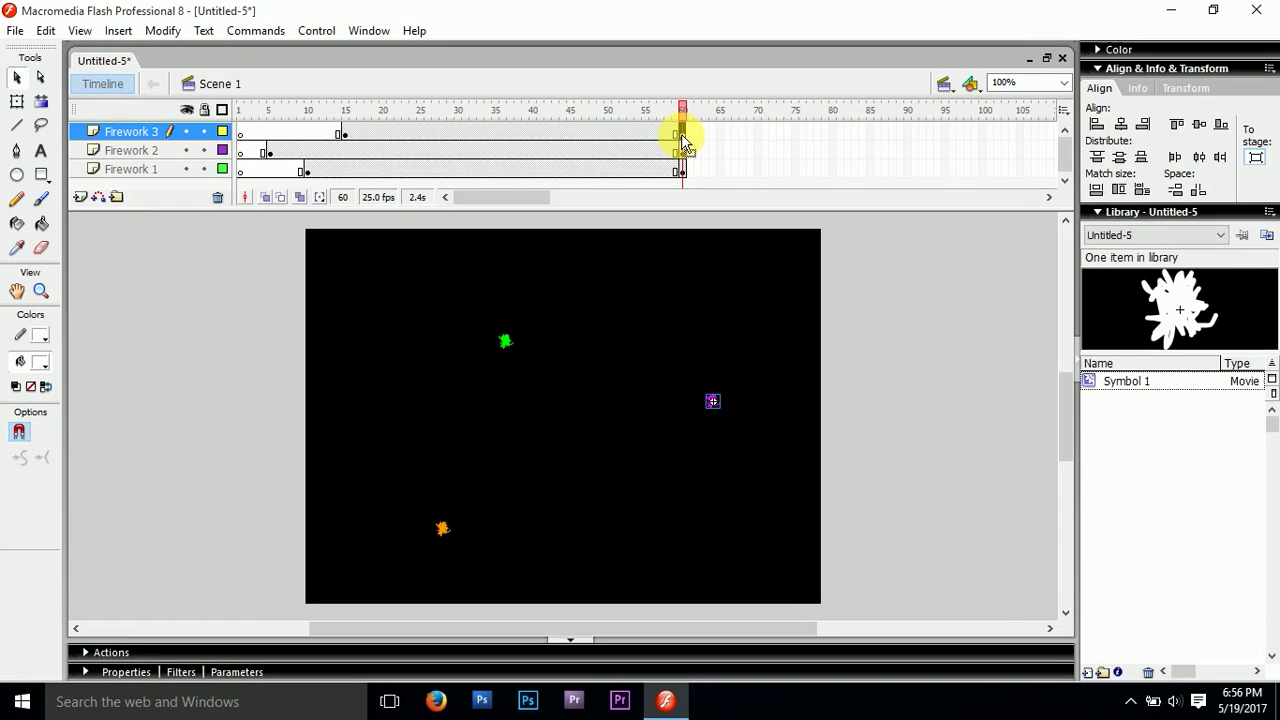
left_click_drag(682, 141, 607, 137)
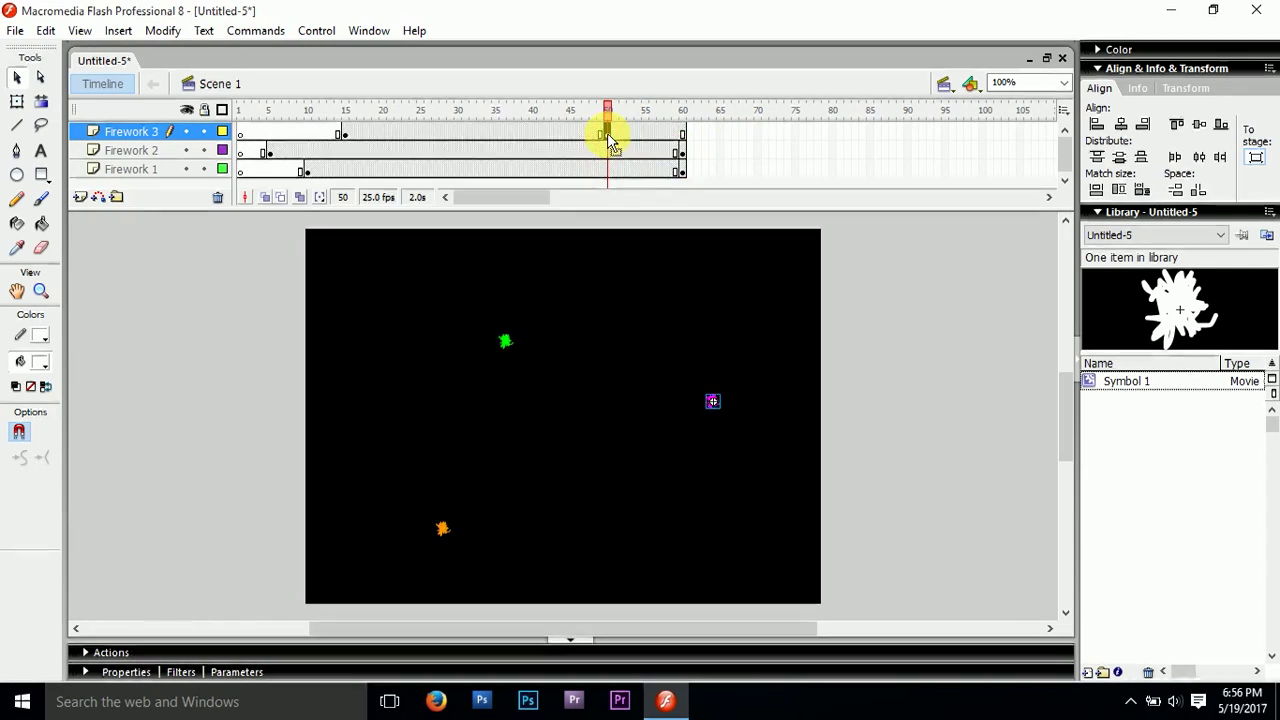
left_click_drag(608, 137, 568, 135)
left_click(772, 167)
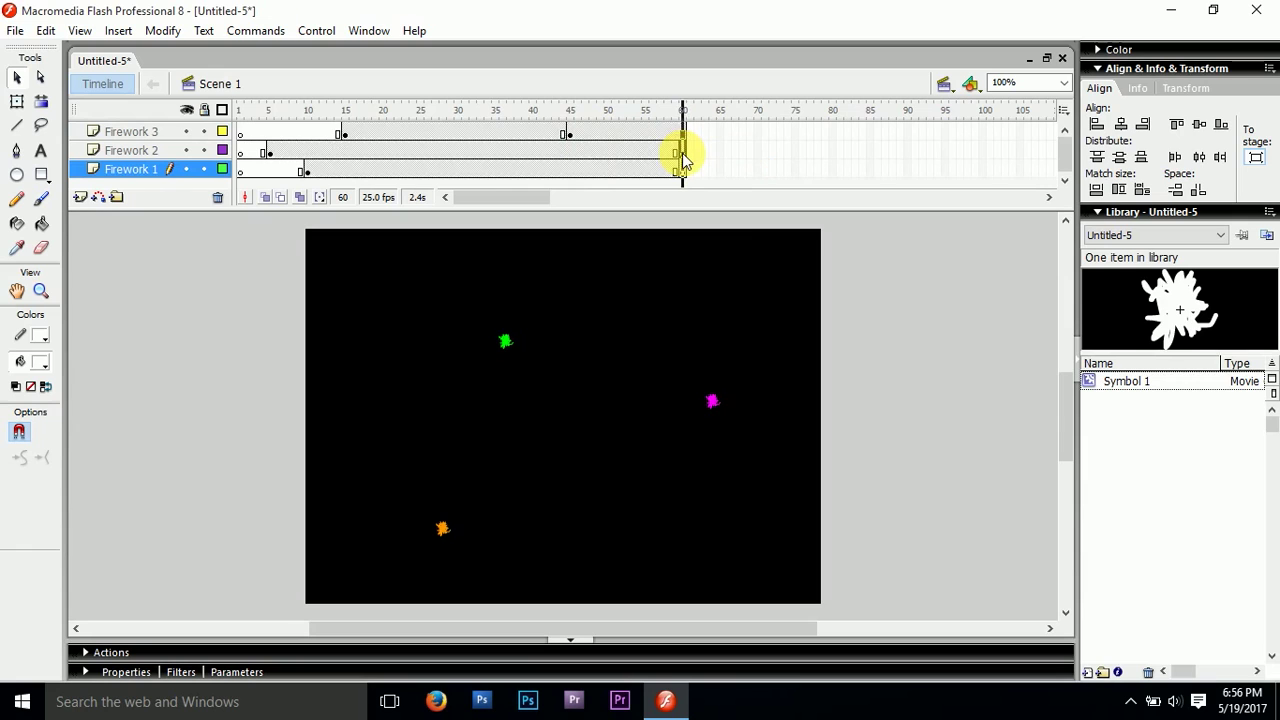
Extend the Firework 1, Firework 2 and Firework 3 layers with frames up to frame 70
left_click(682, 151)
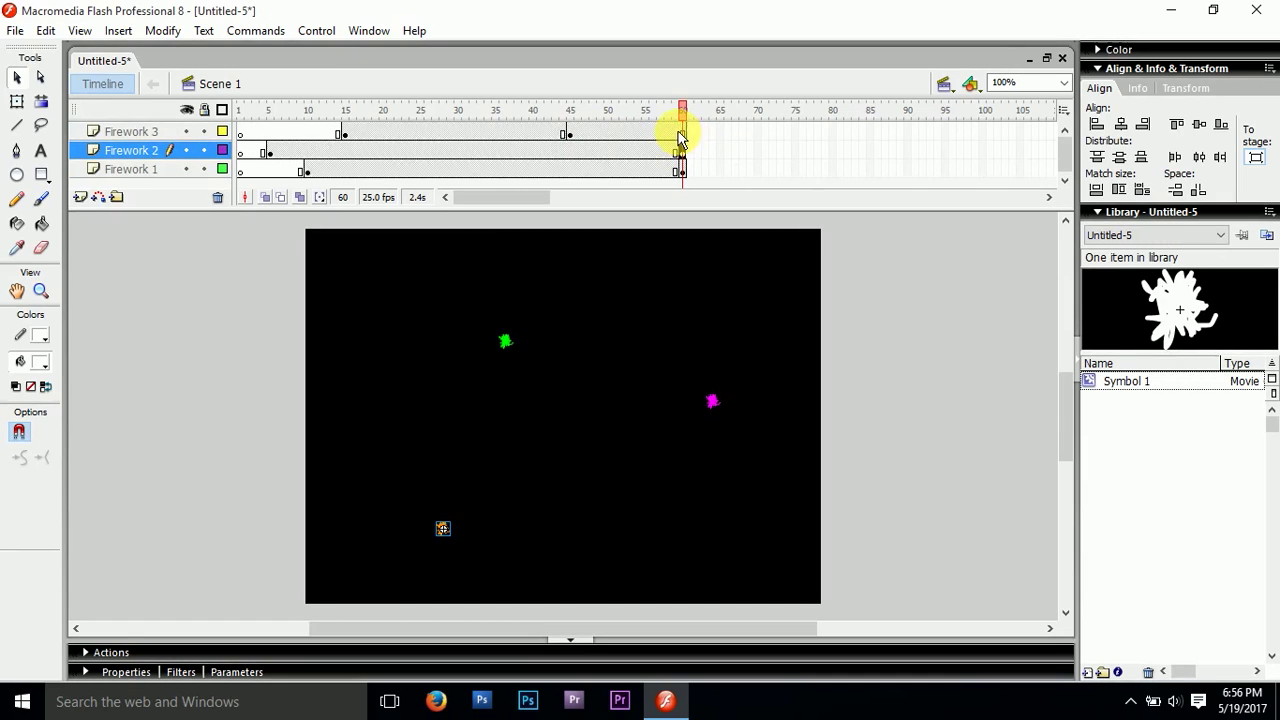
left_click_drag(688, 137, 778, 164)
right_click(760, 172)
left_click(800, 203)
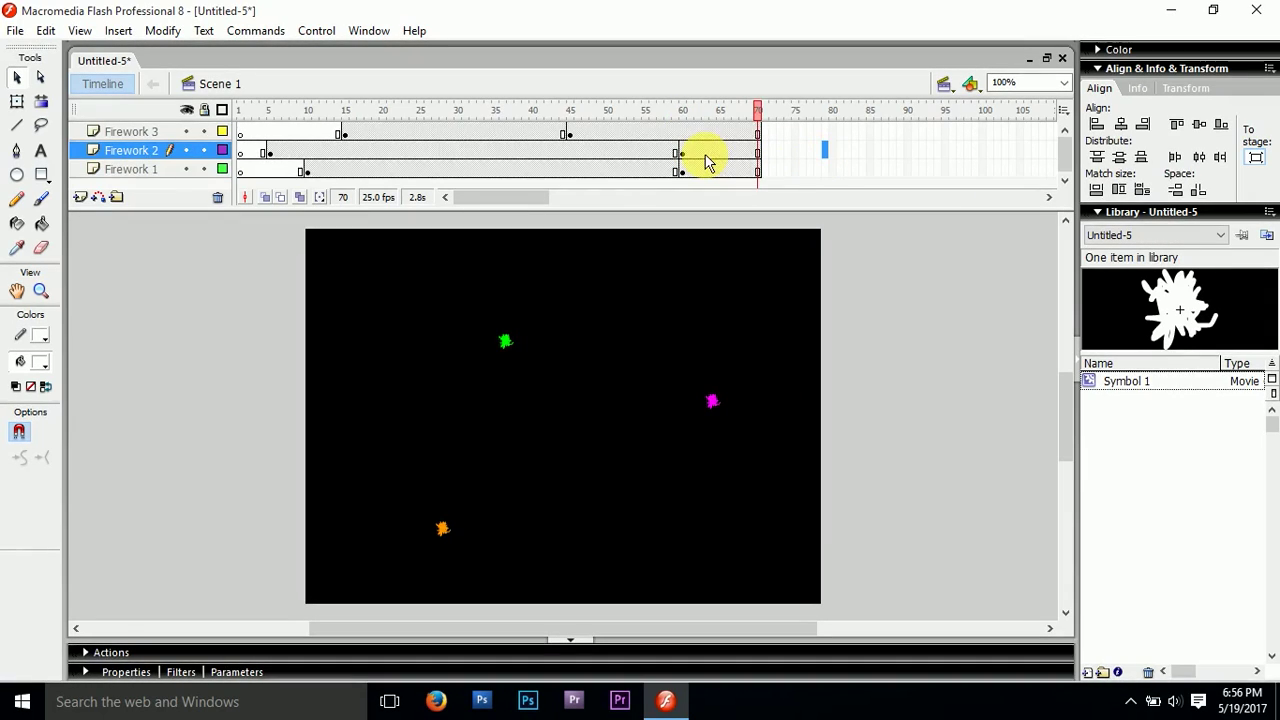
left_click(862, 168)
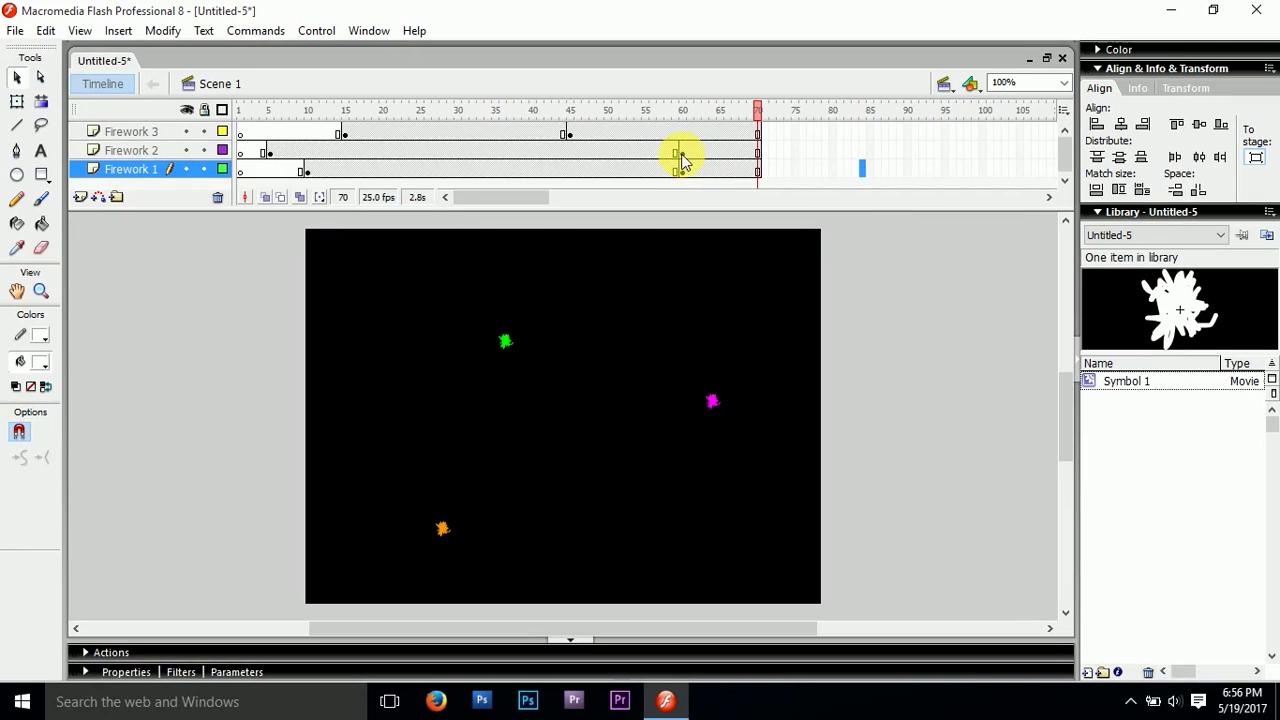
Move the ending keyframe of the Firework 2 layer to frame 50 and that of the Firework 3 layer to frame 40
left_click(570, 134)
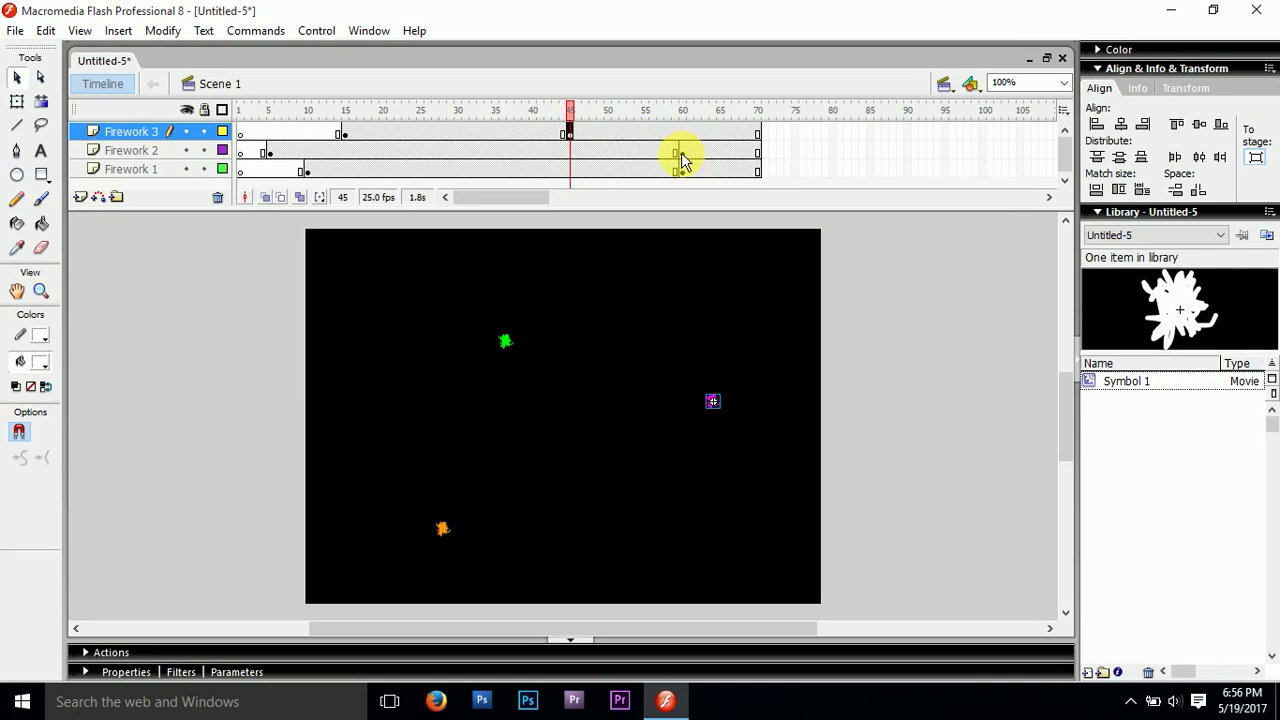
left_click(681, 152)
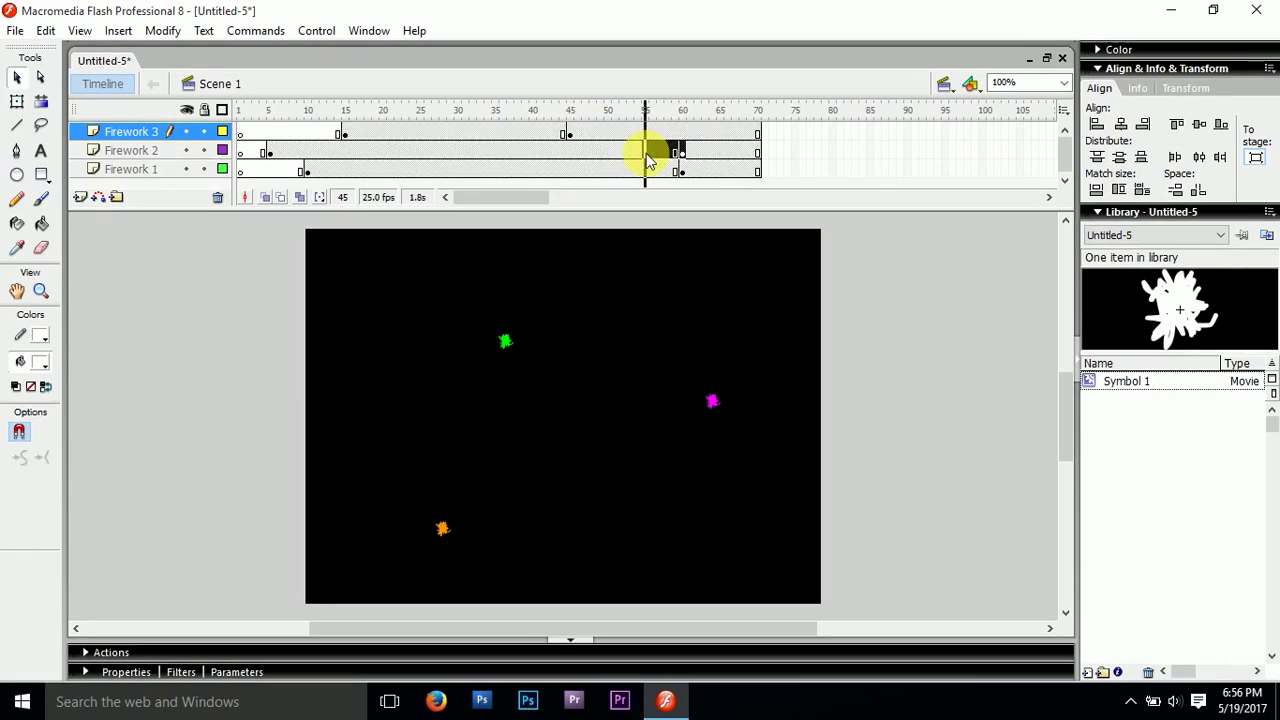
left_click(653, 152)
left_click(831, 151)
left_click(681, 152)
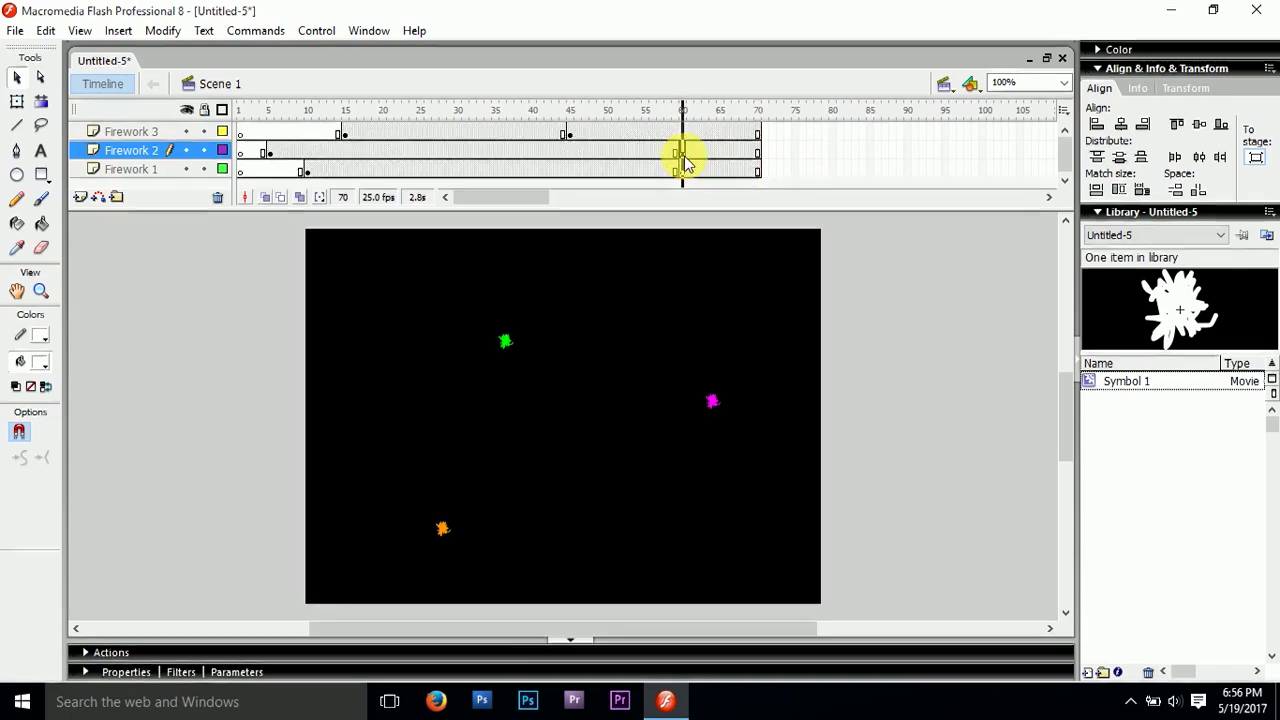
left_click_drag(683, 160, 533, 143)
left_click(571, 136)
left_click(853, 170)
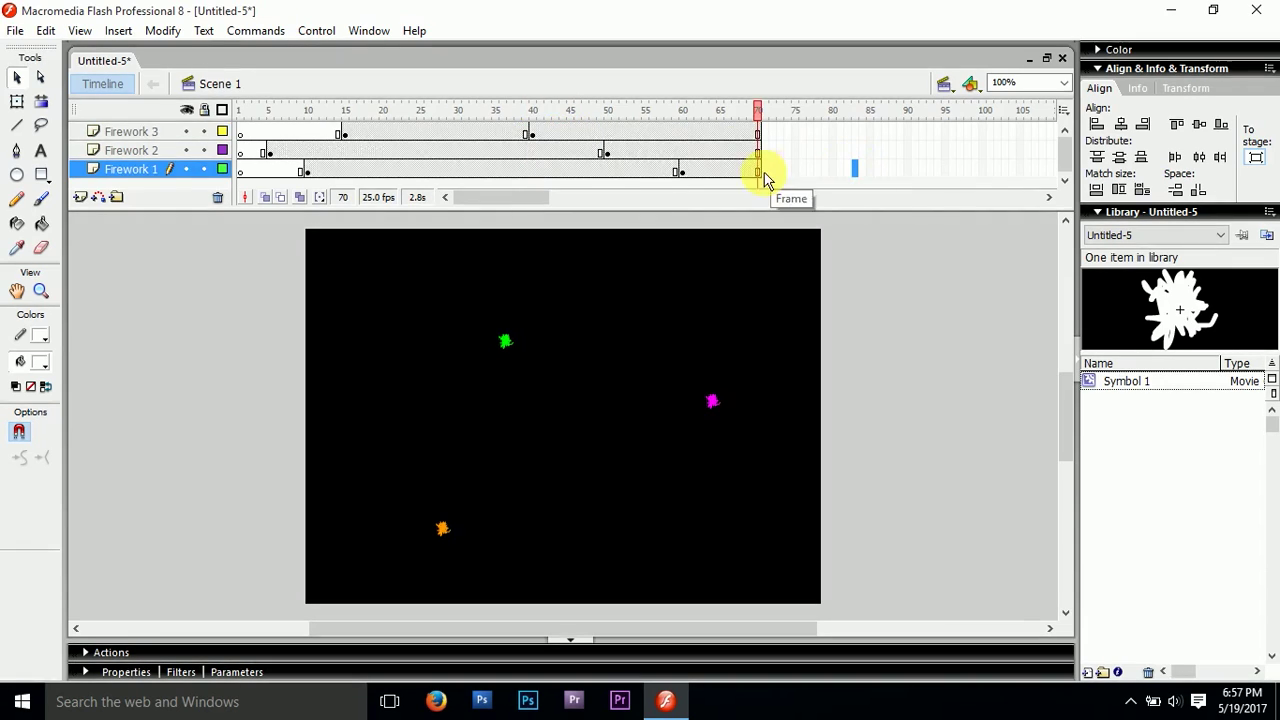
left_click(857, 151)
Return the playhead to frame 1, test the movie with the staggered ending keyframes, and close the preview
left_click_drag(757, 112, 242, 112)
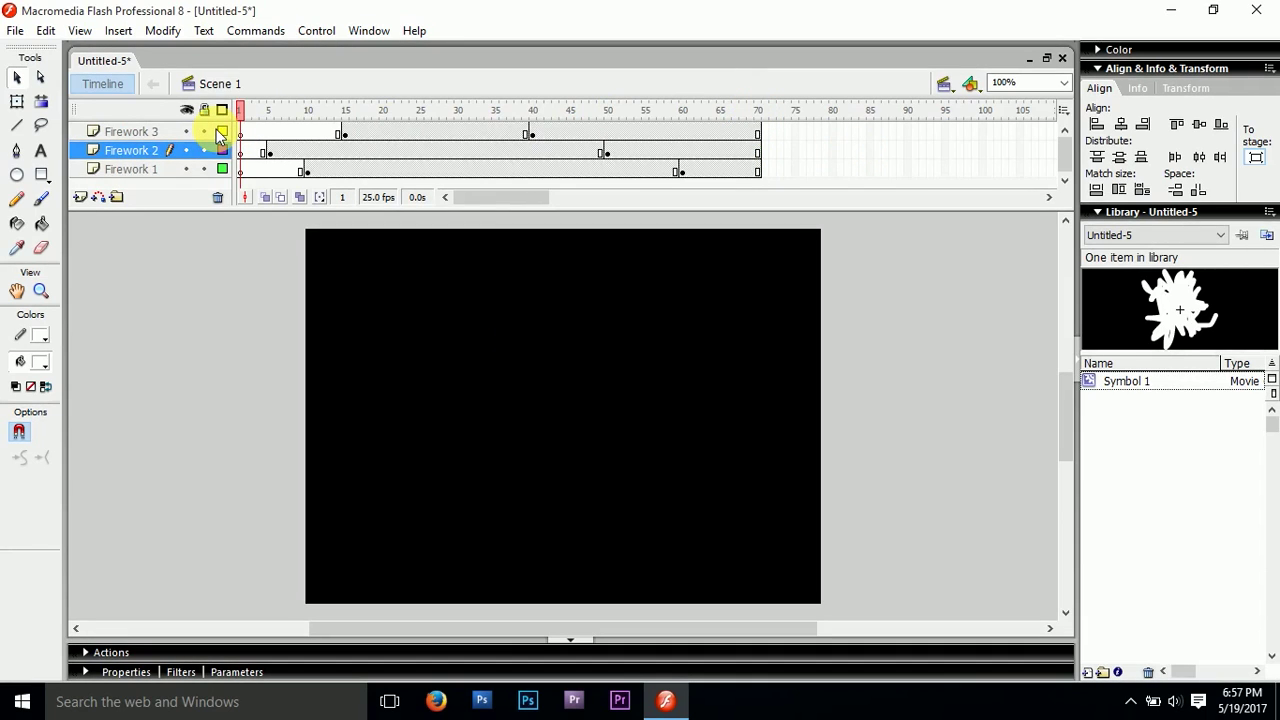
key("ctrl+Return")
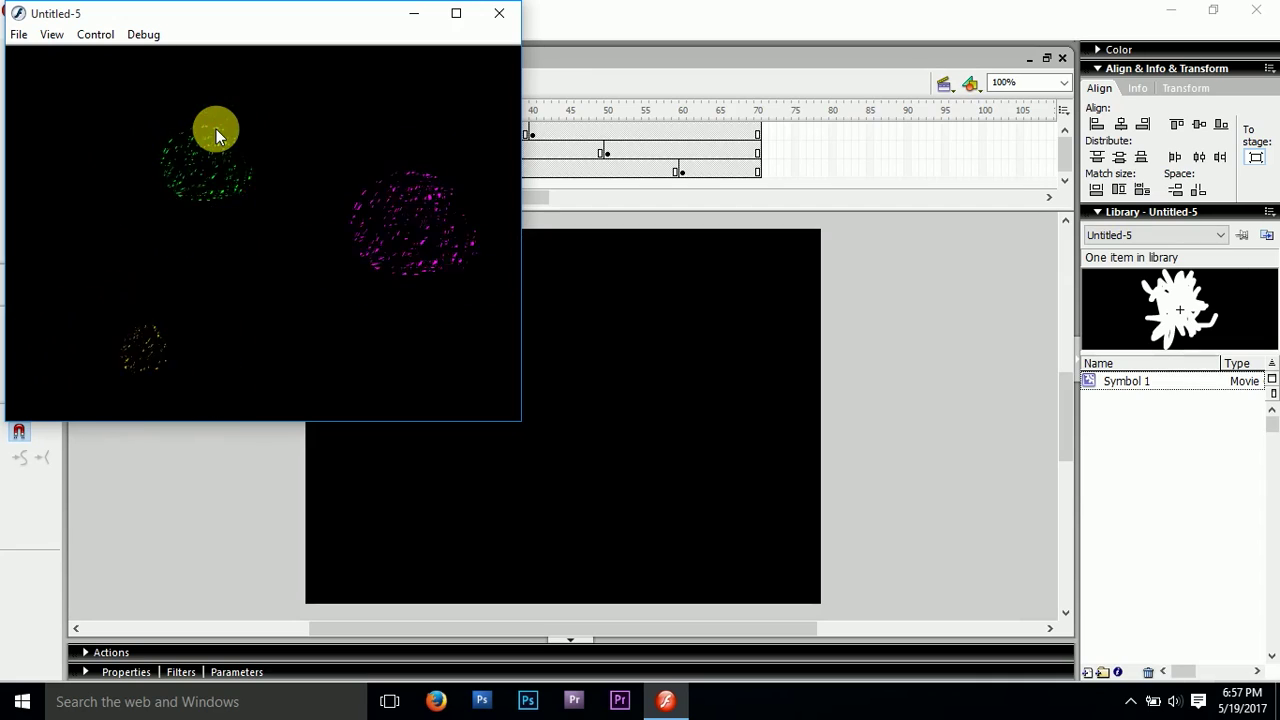
left_click(500, 14)
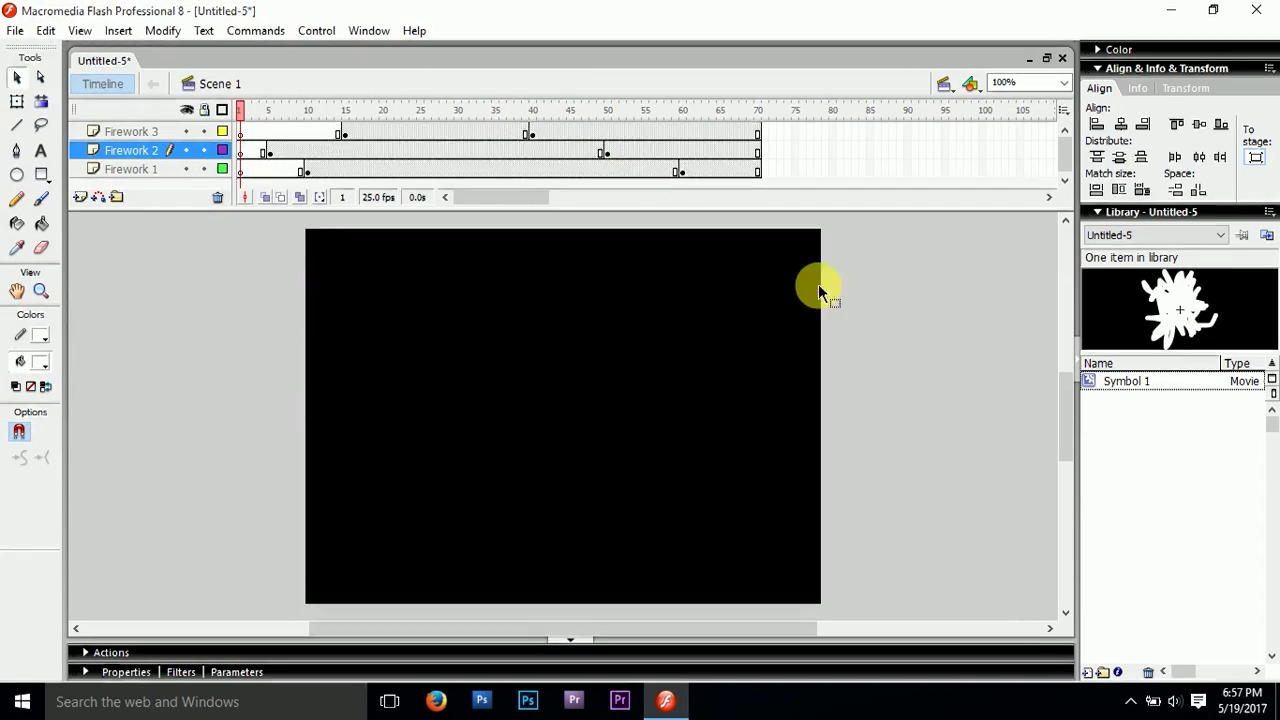
Remove the frames after the frame 40 keyframe on the Firework 3 layer
left_click(153, 133)
left_click(1005, 378)
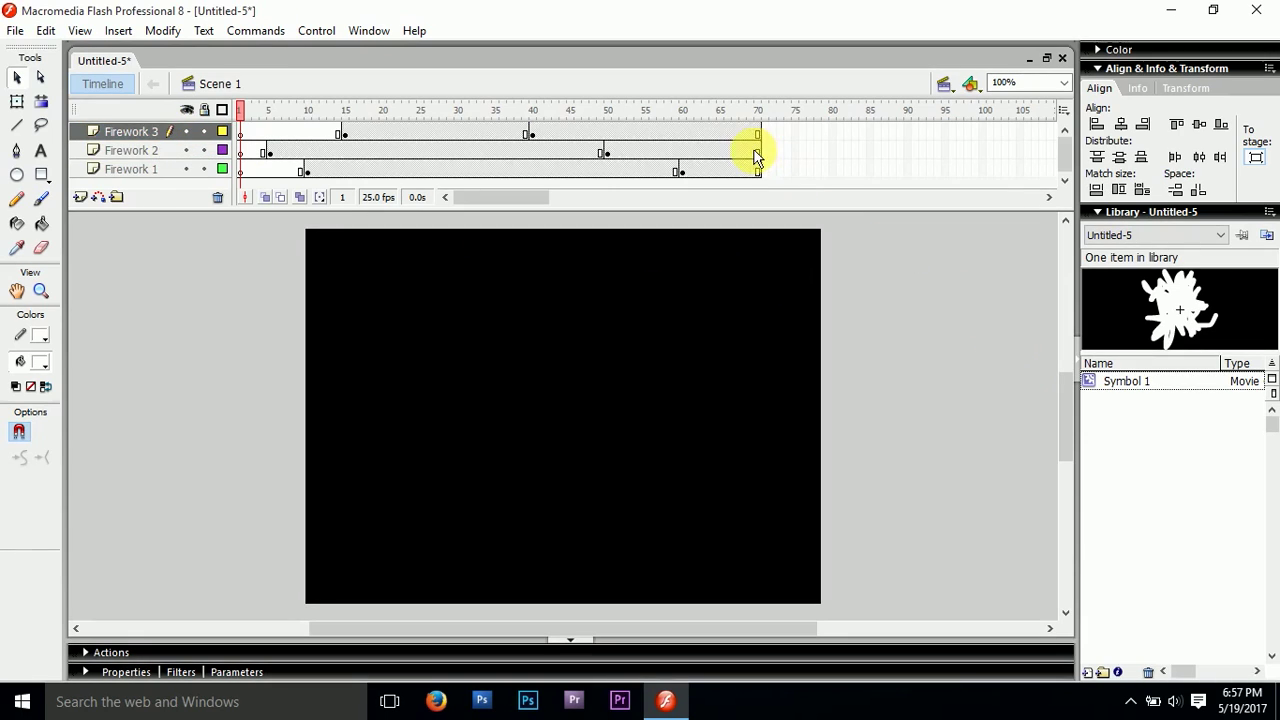
left_click(538, 133)
left_click_drag(540, 133, 571, 134)
left_click(831, 286)
left_click(528, 133)
left_click_drag(540, 133, 757, 134)
right_click(714, 140)
left_click(725, 194)
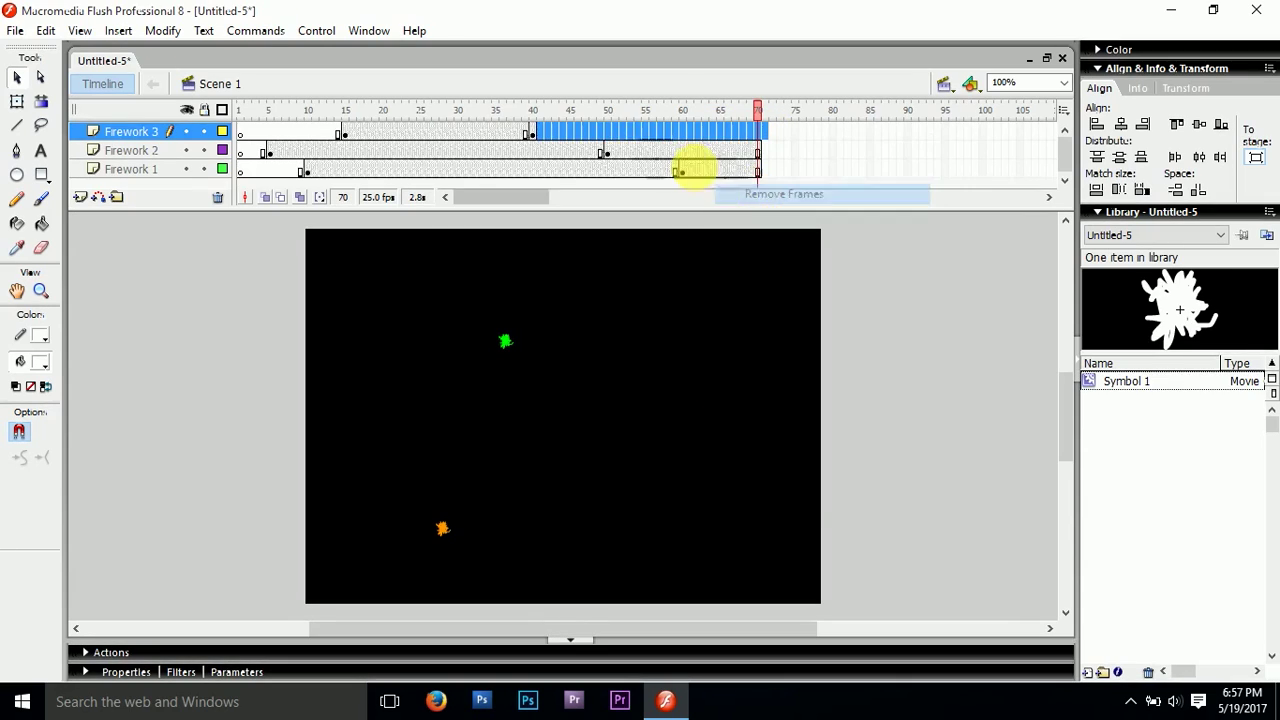
Remove the frames after the frame 50 keyframe on the Firework 2 layer
left_click_drag(608, 150, 757, 150)
right_click(683, 146)
left_click(735, 207)
left_click(826, 150)
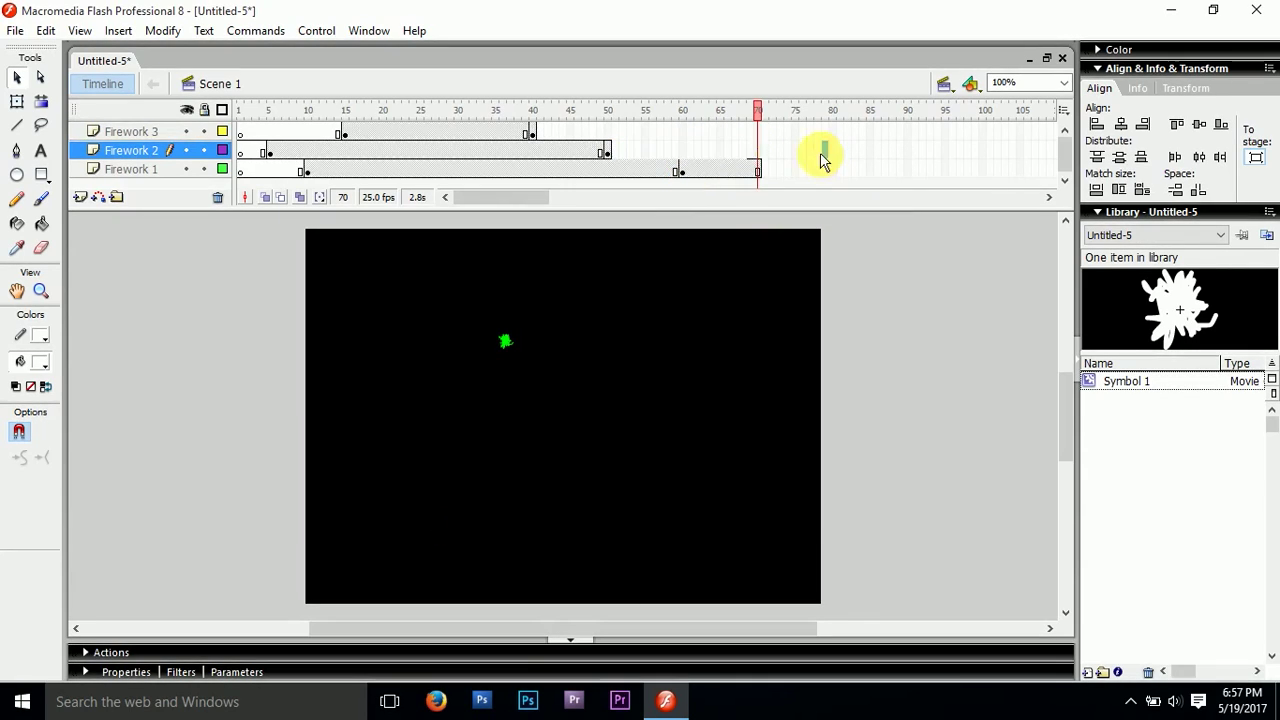
Remove the frames after the frame 60 keyframe on the Firework 1 layer
left_click(690, 172)
left_click_drag(693, 175, 757, 170)
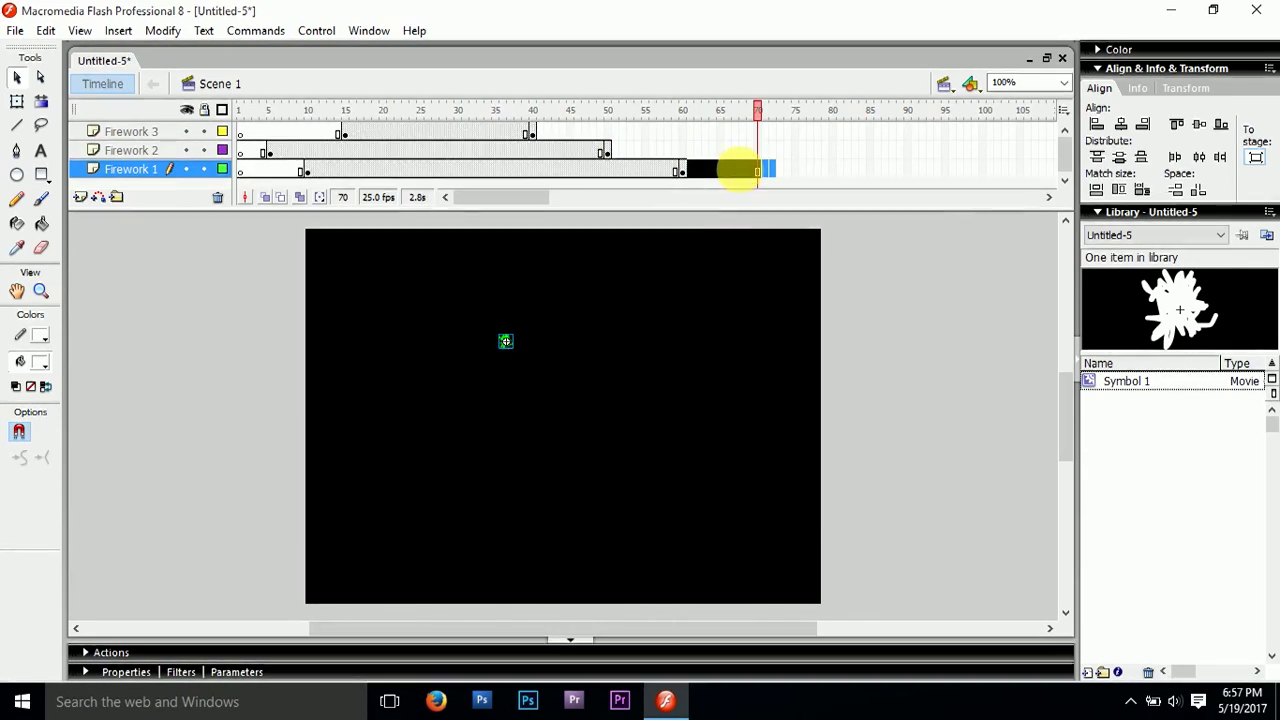
right_click(740, 171)
left_click(790, 229)
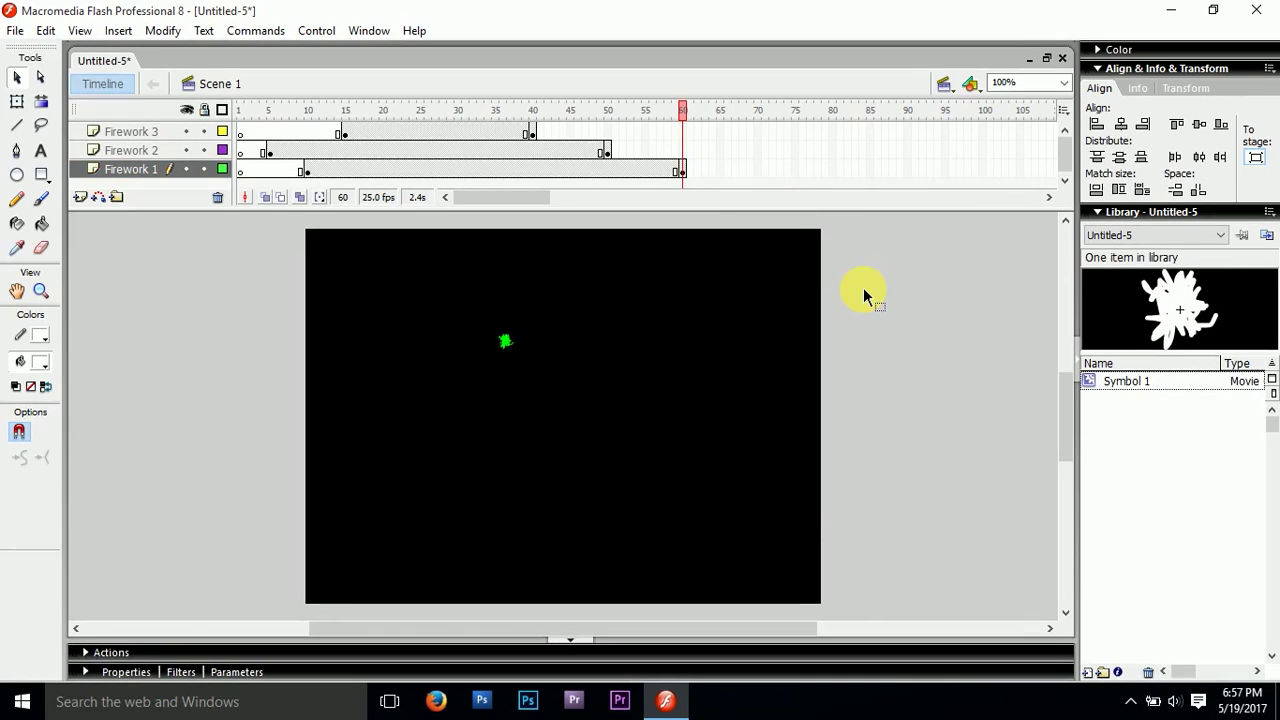
Test the movie with the three trimmed firework layers and close the preview
key("ctrl+Return")
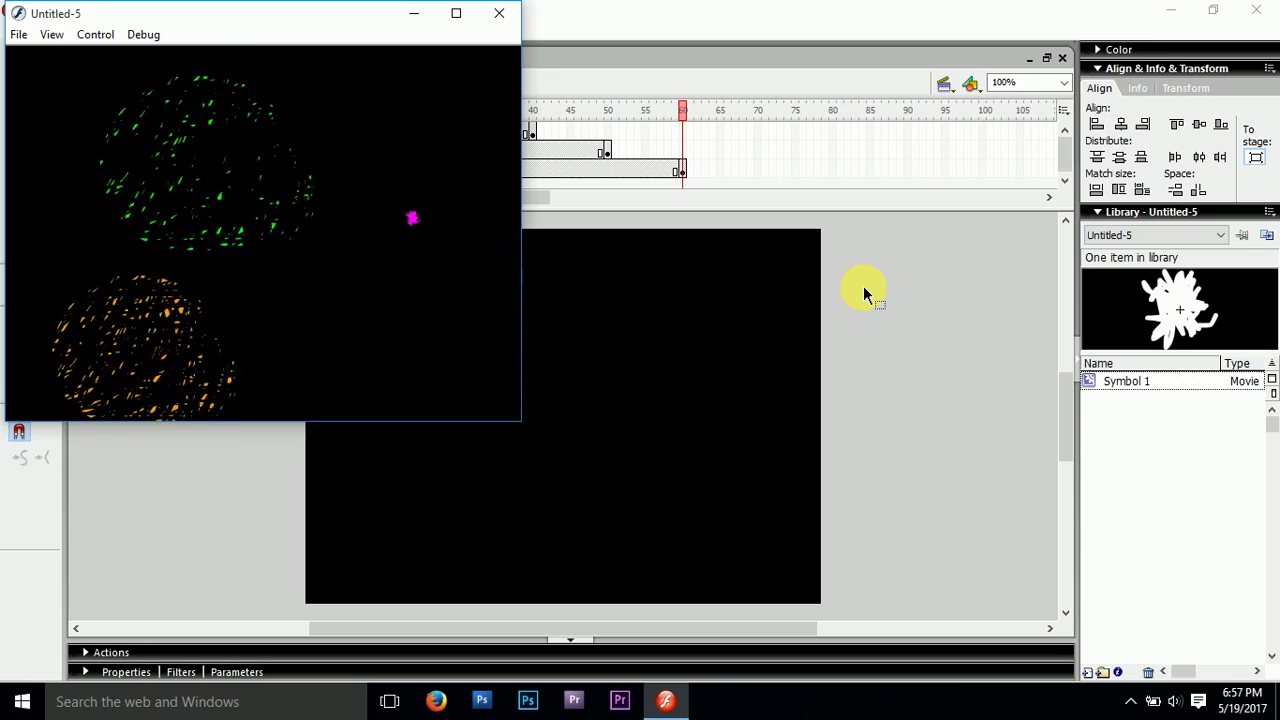
left_click(491, 12)
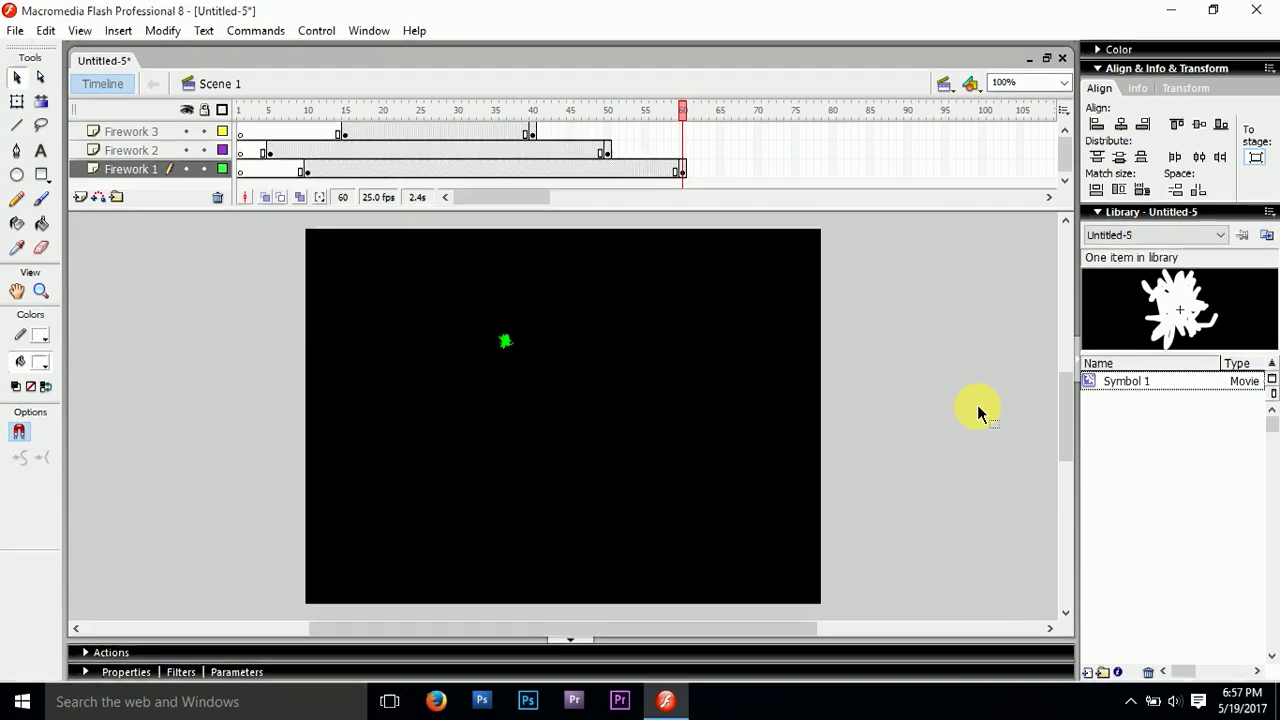
Return the playhead to frame 1, test the movie again, and move the preview window over the stage
left_click_drag(684, 109, 194, 164)
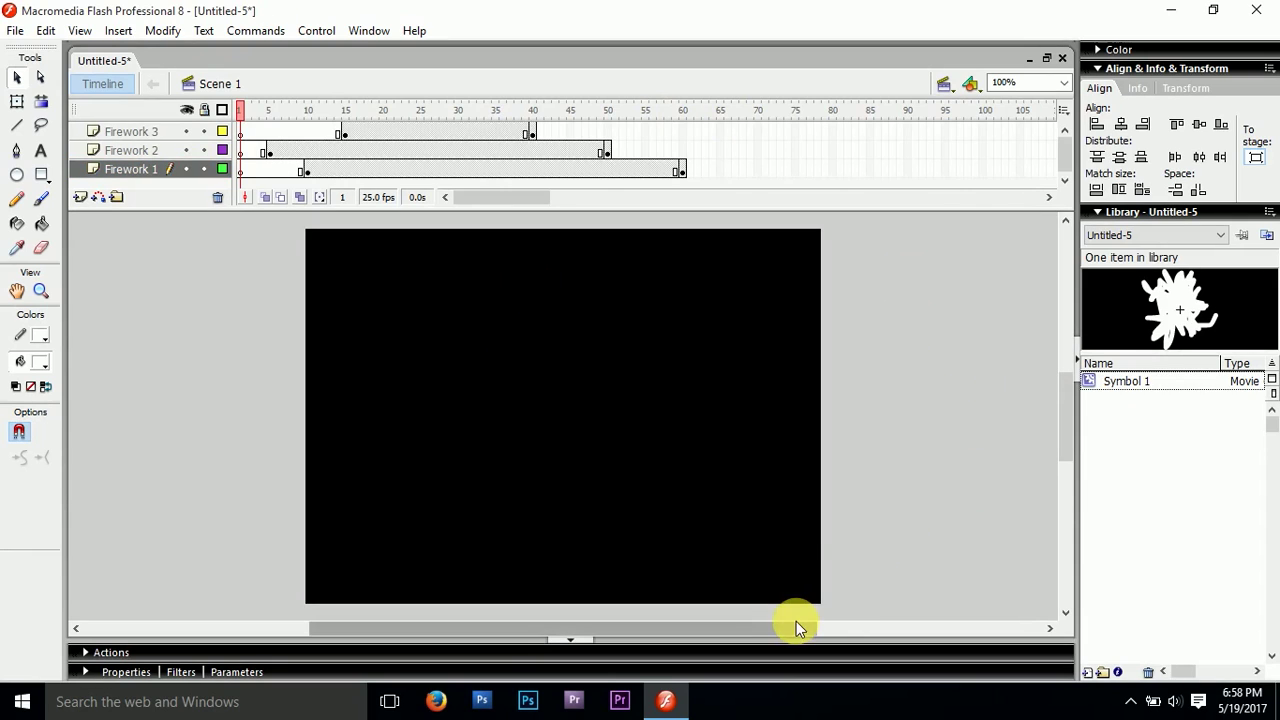
key("ctrl+Return")
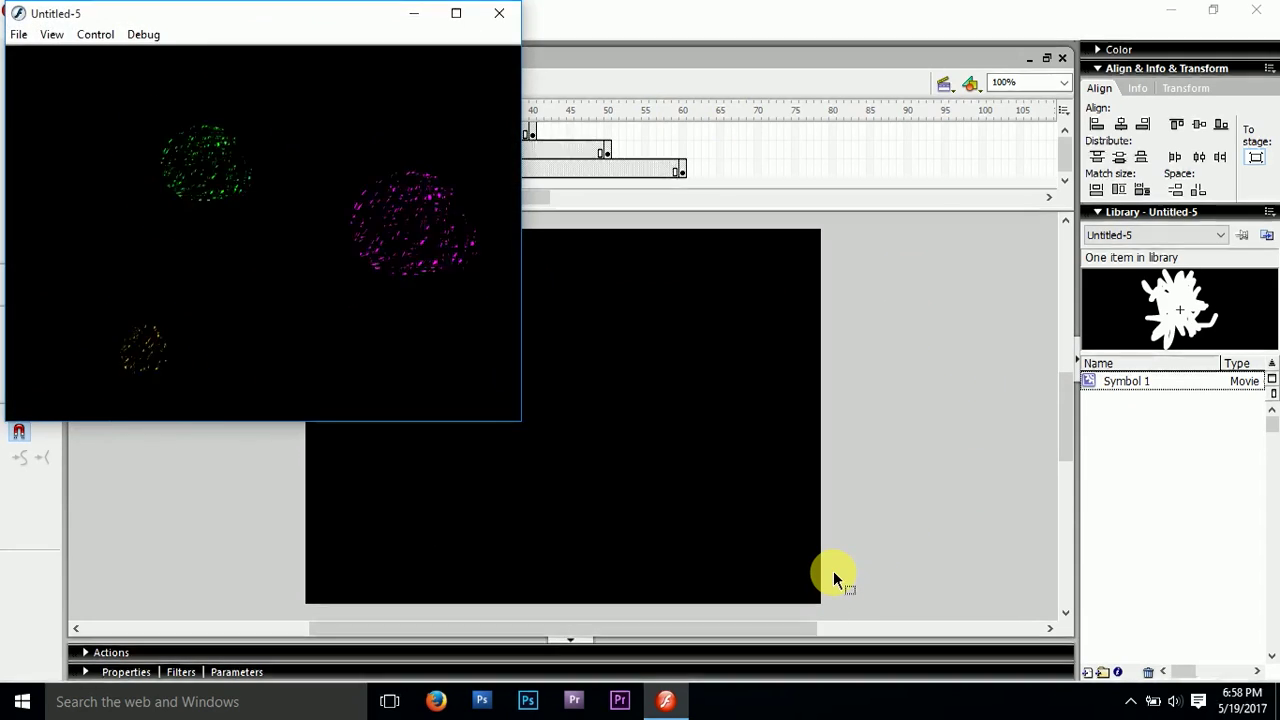
left_click_drag(171, 14, 523, 149)
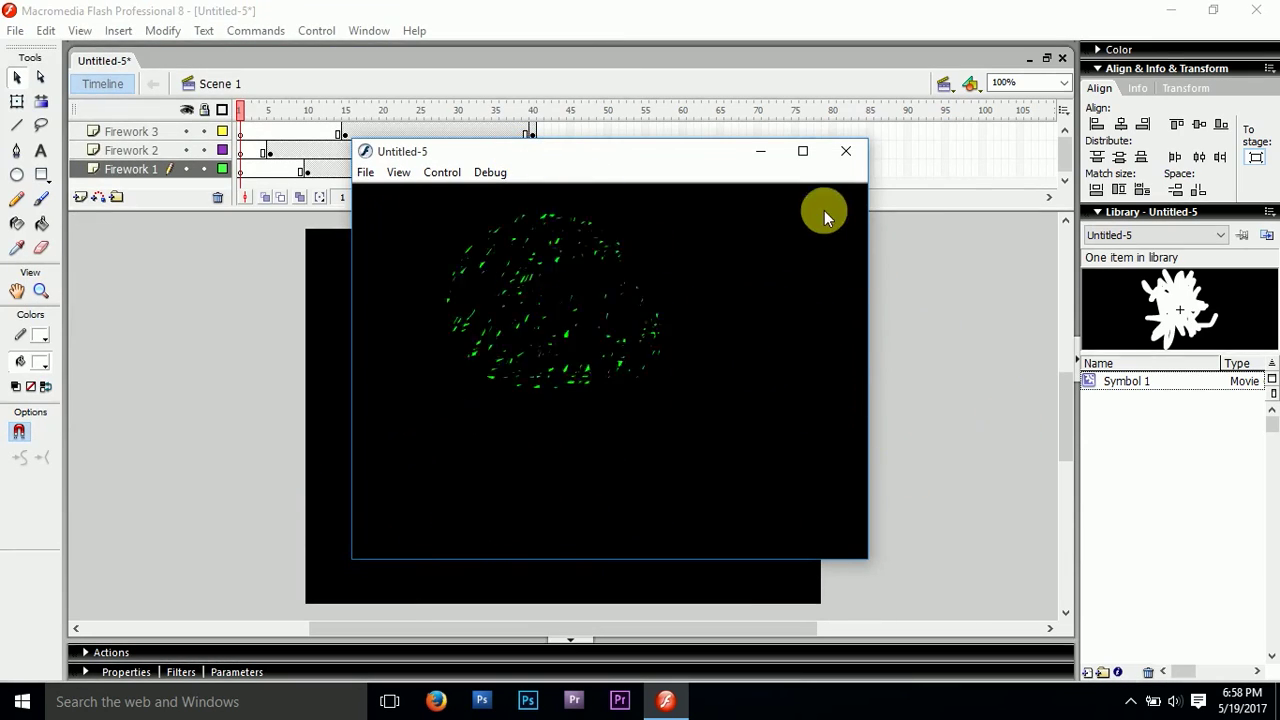